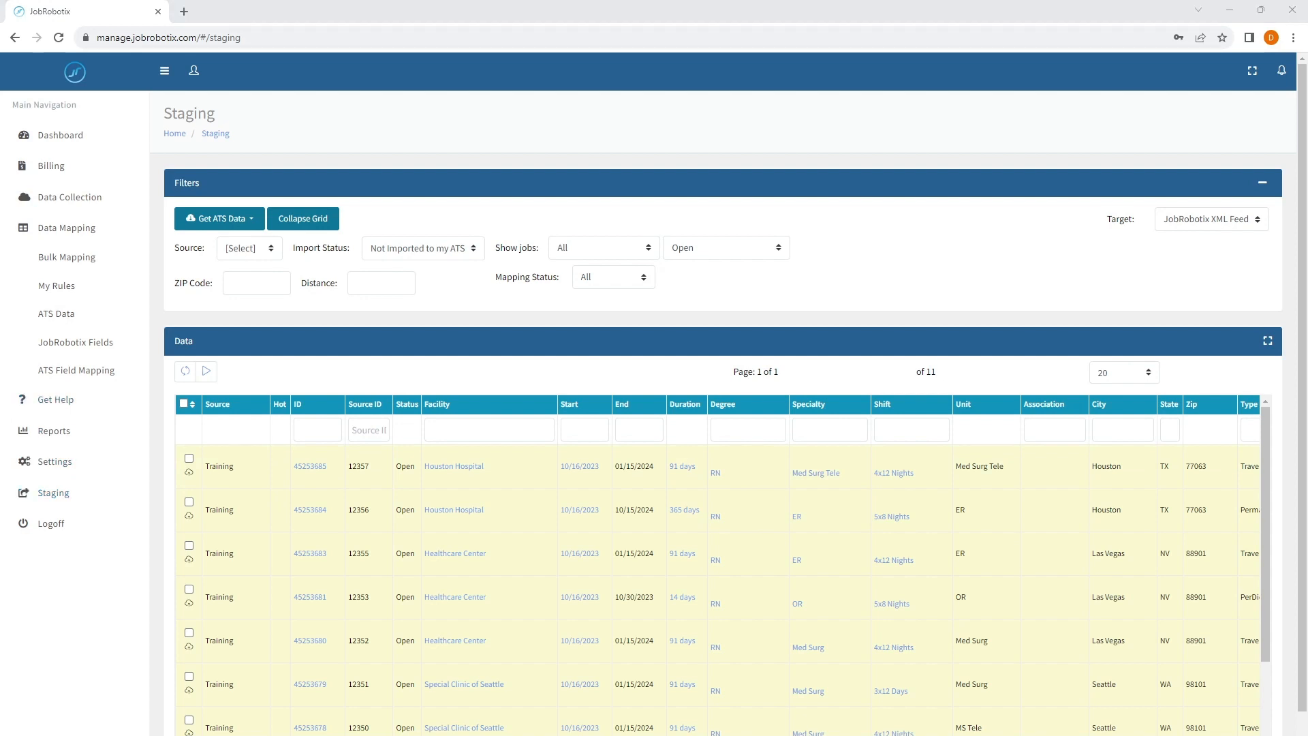
# - Filter the staging jobs by ID 45253678 and examine the job's degree, specialty and unit classification
pyautogui.click(322, 430)
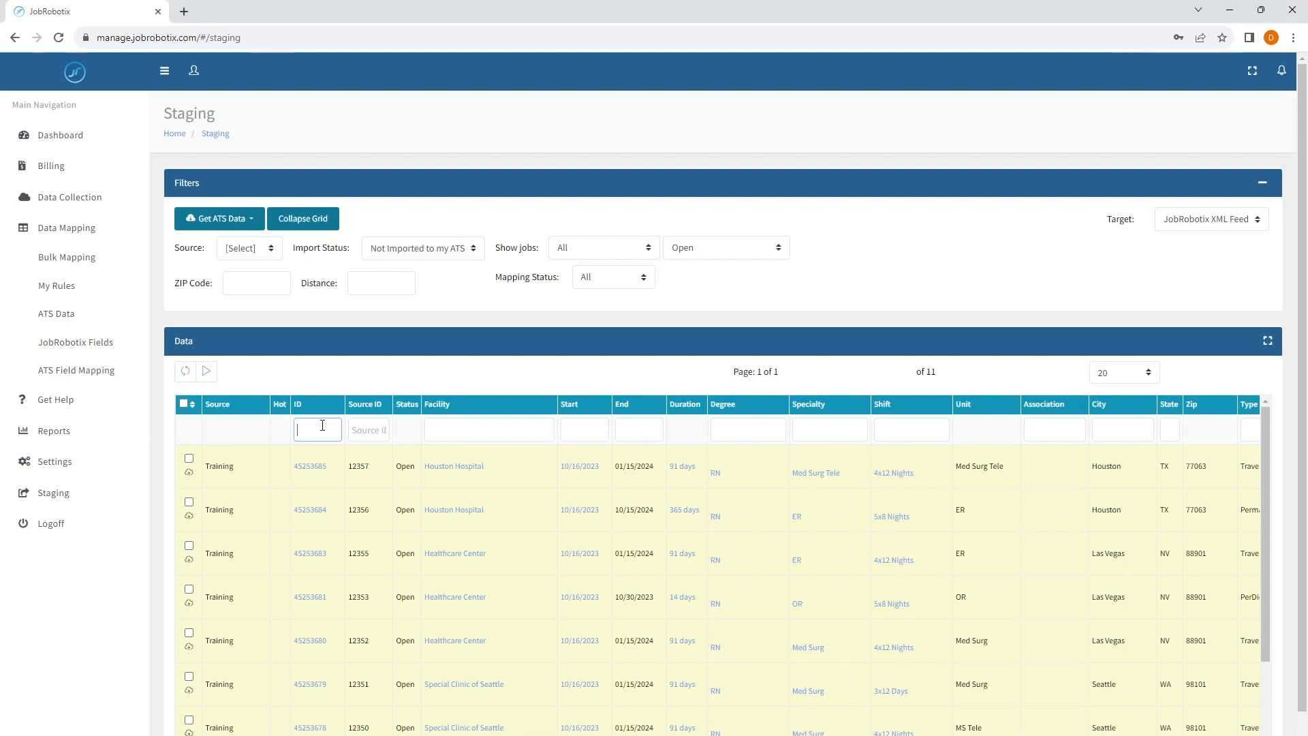
pyautogui.write('45253678')
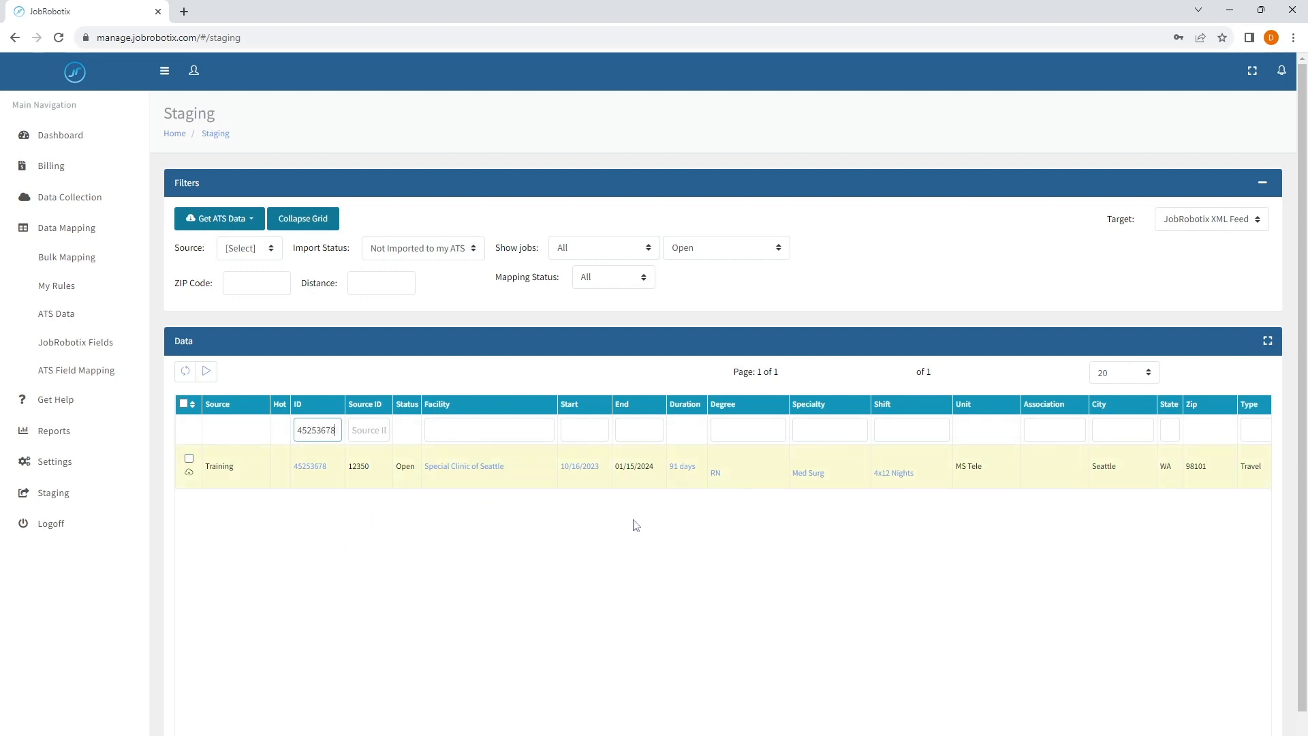
pyautogui.moveTo(742, 480); pyautogui.dragTo(710, 478)
pyautogui.click(725, 475)
pyautogui.moveTo(832, 482); pyautogui.dragTo(790, 477)
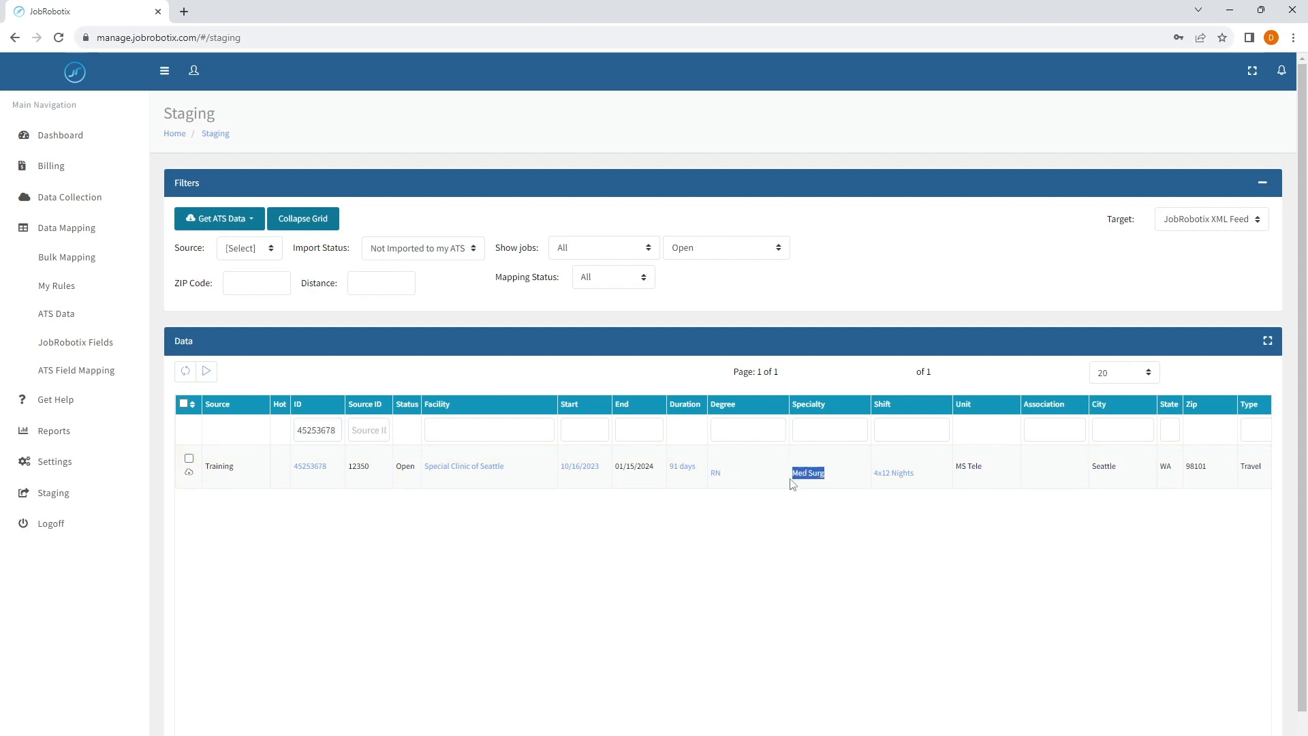
pyautogui.click(750, 484)
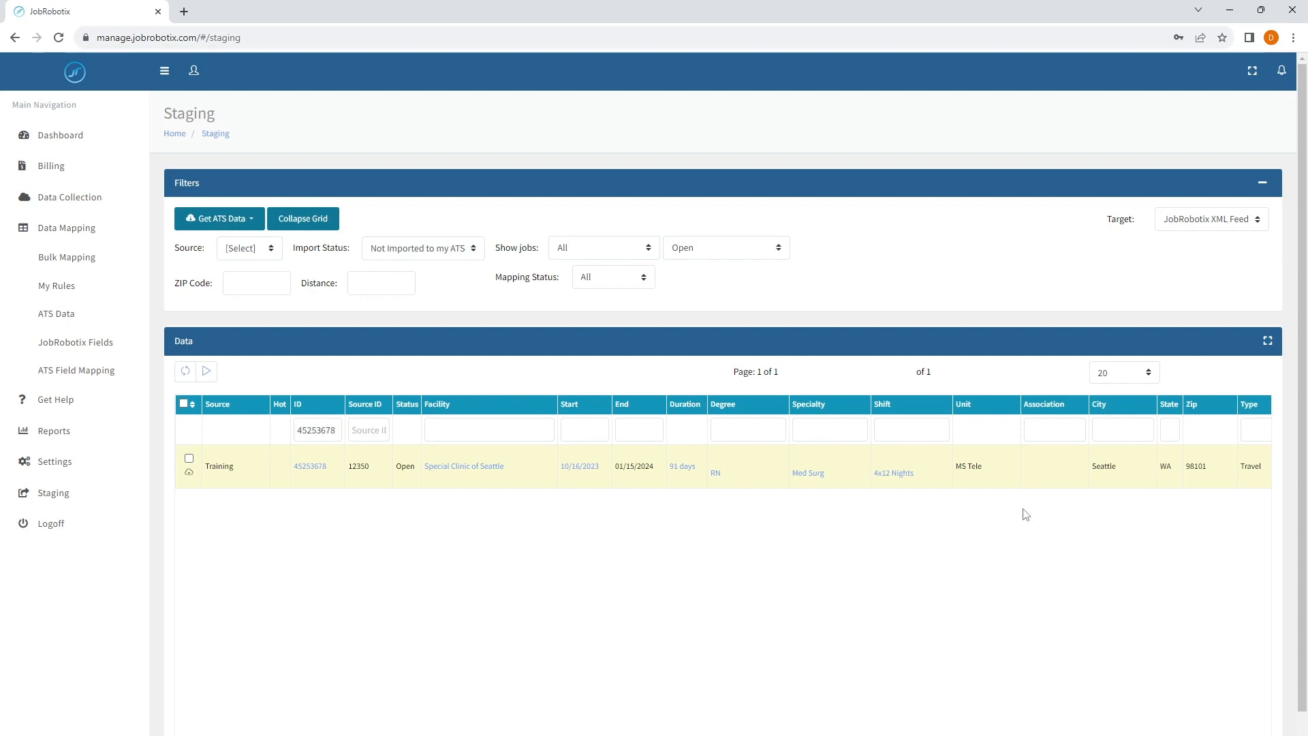
pyautogui.moveTo(990, 469); pyautogui.dragTo(957, 467)
pyautogui.click(997, 474)
pyautogui.tripleClick(814, 486)
pyautogui.click(831, 481)
pyautogui.moveTo(987, 475); pyautogui.dragTo(961, 469)
pyautogui.click(991, 481)
pyautogui.moveTo(720, 477); pyautogui.dragTo(862, 488)
pyautogui.click(863, 488)
pyautogui.moveTo(989, 465); pyautogui.dragTo(957, 470)
pyautogui.click(269, 475)
# - Create a new rule under My Rules named "Adjust JobRobotix Degree/Specialty Classification"
pyautogui.click(65, 299)
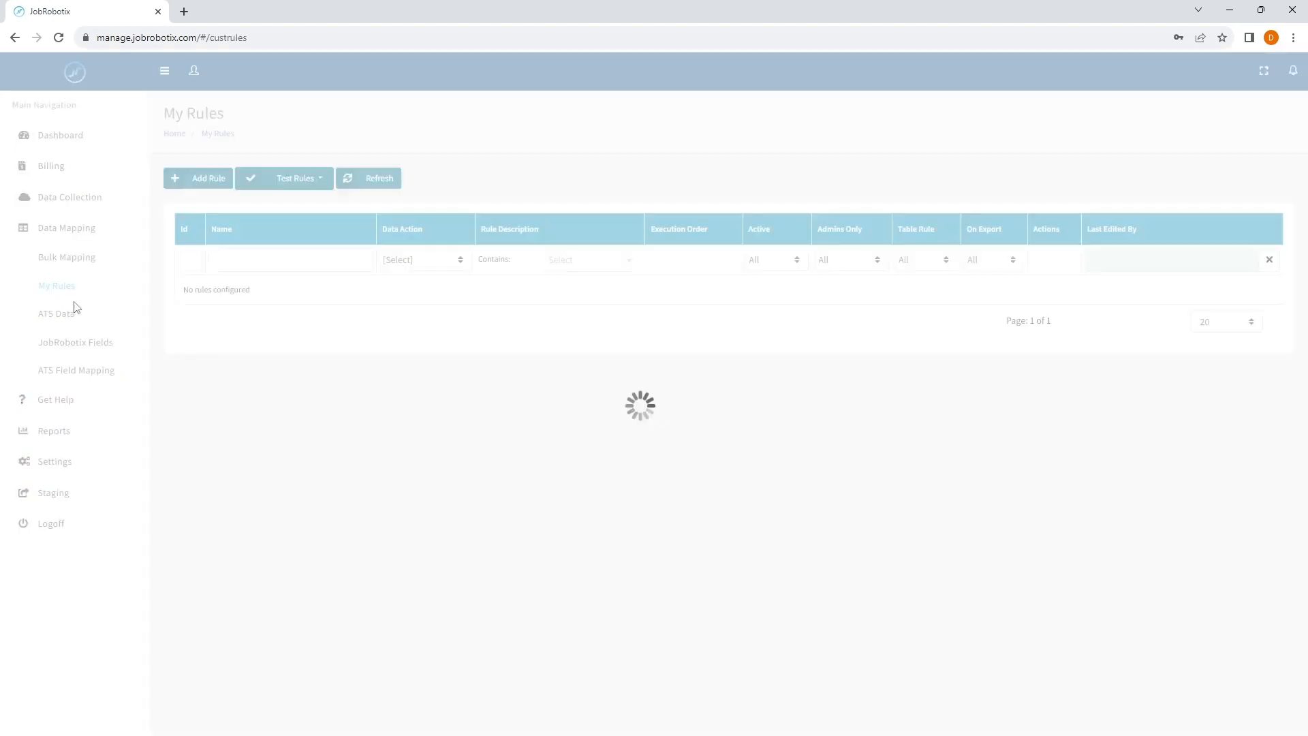
pyautogui.click(217, 179)
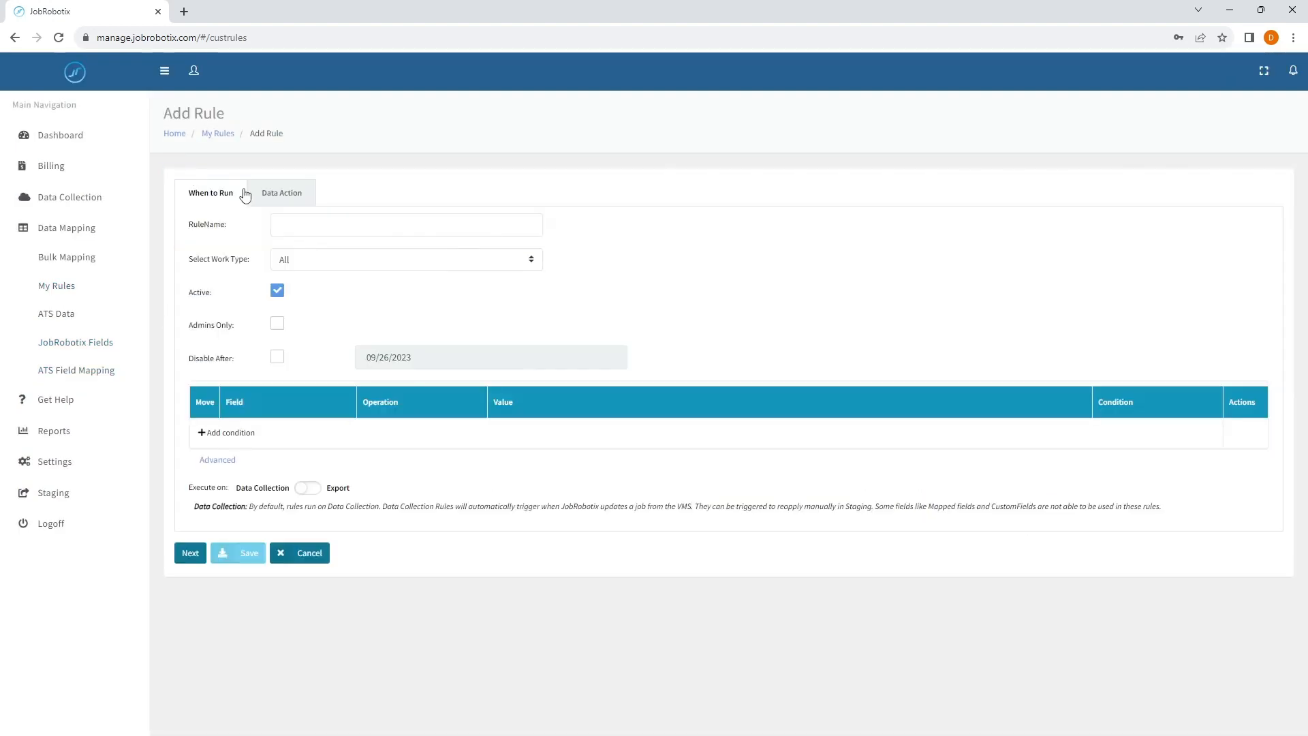
pyautogui.click(304, 219)
pyautogui.write('Adju')
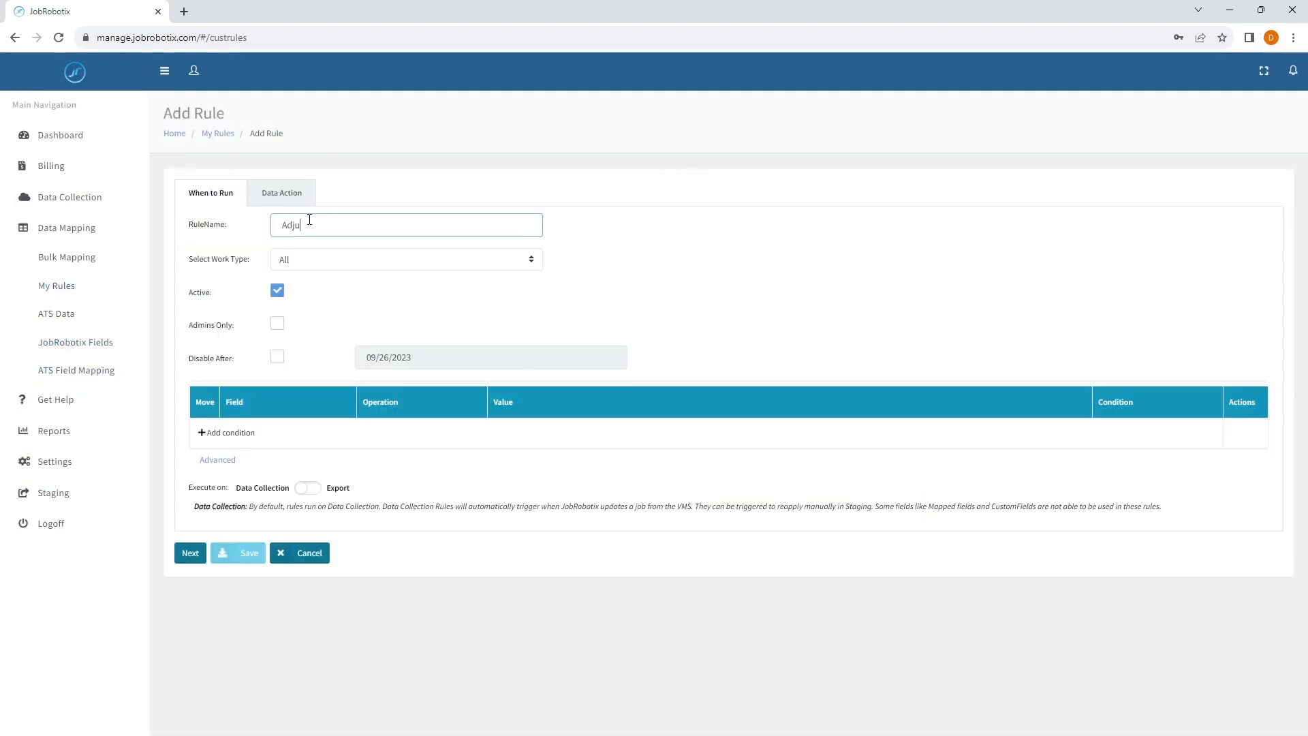
pyautogui.write('st')
pyautogui.press('BackSpace')
pyautogui.press('BackSpace')
pyautogui.press('BackSpace')
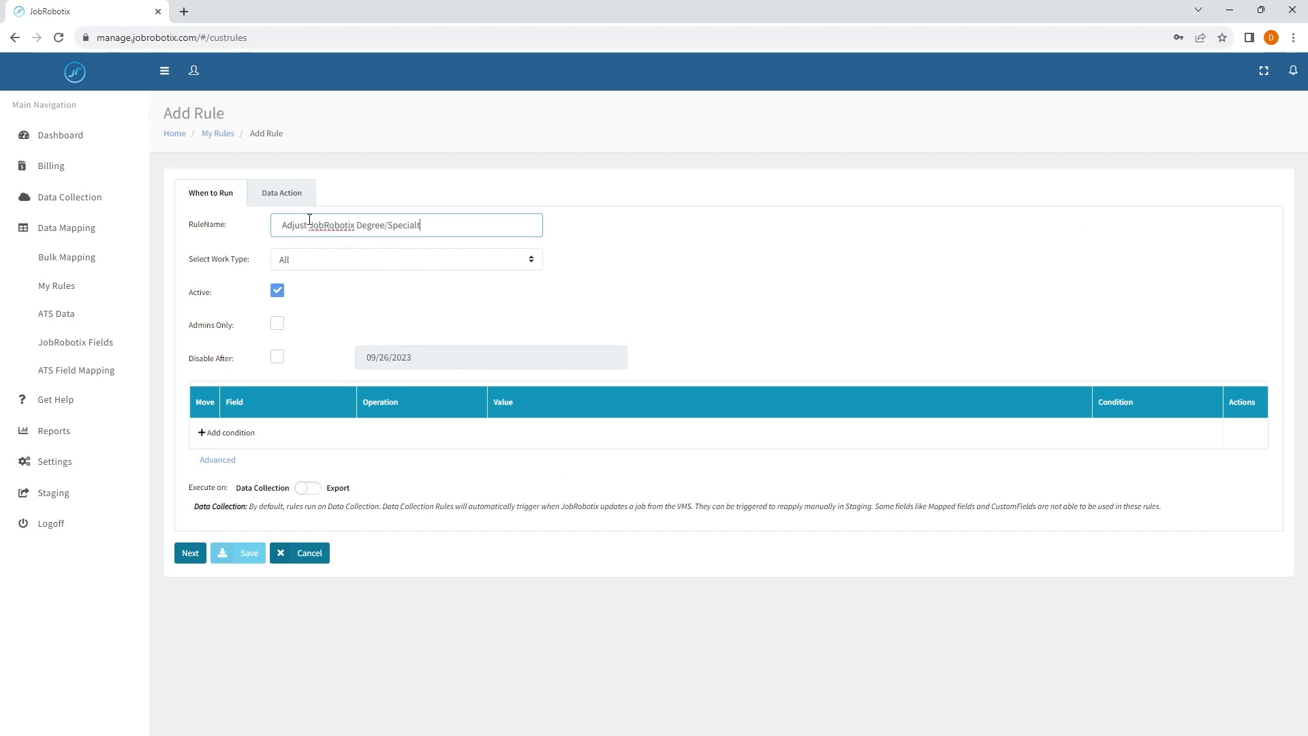
pyautogui.write('y Classification')
pyautogui.moveTo(281, 227); pyautogui.dragTo(475, 213)
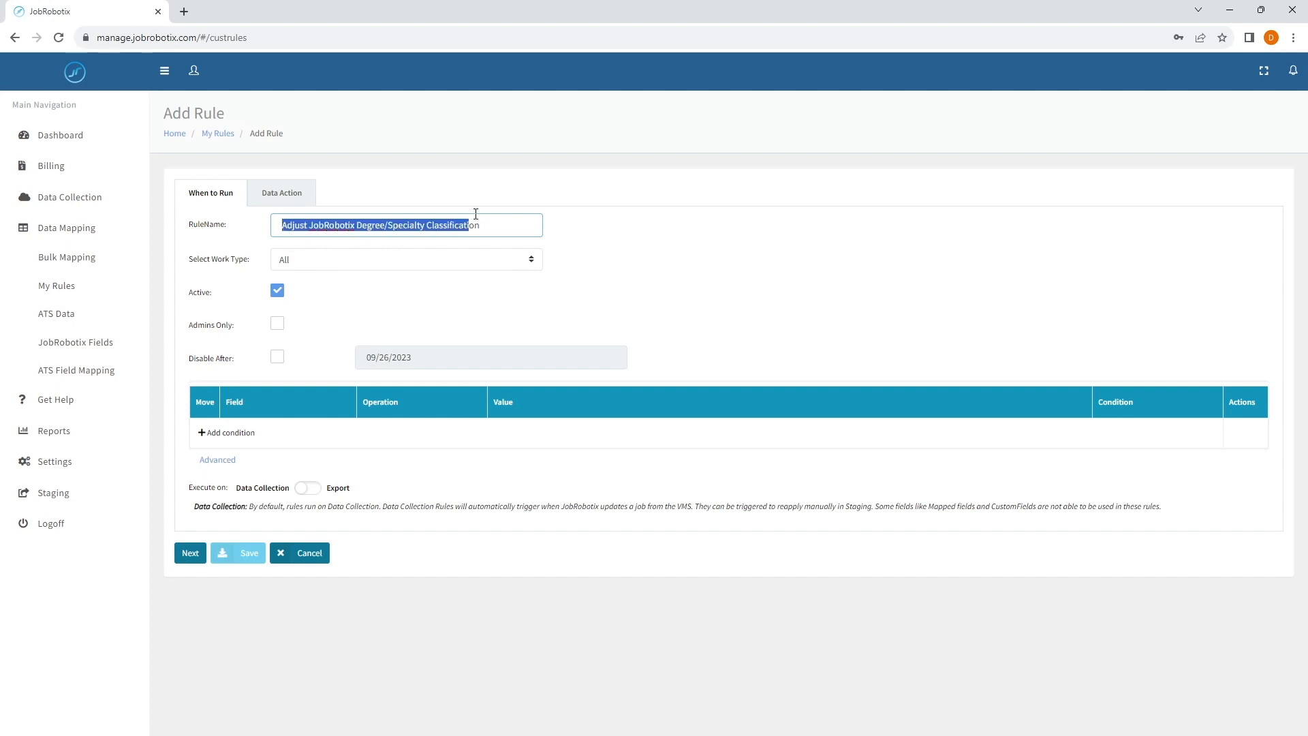
pyautogui.click(509, 223)
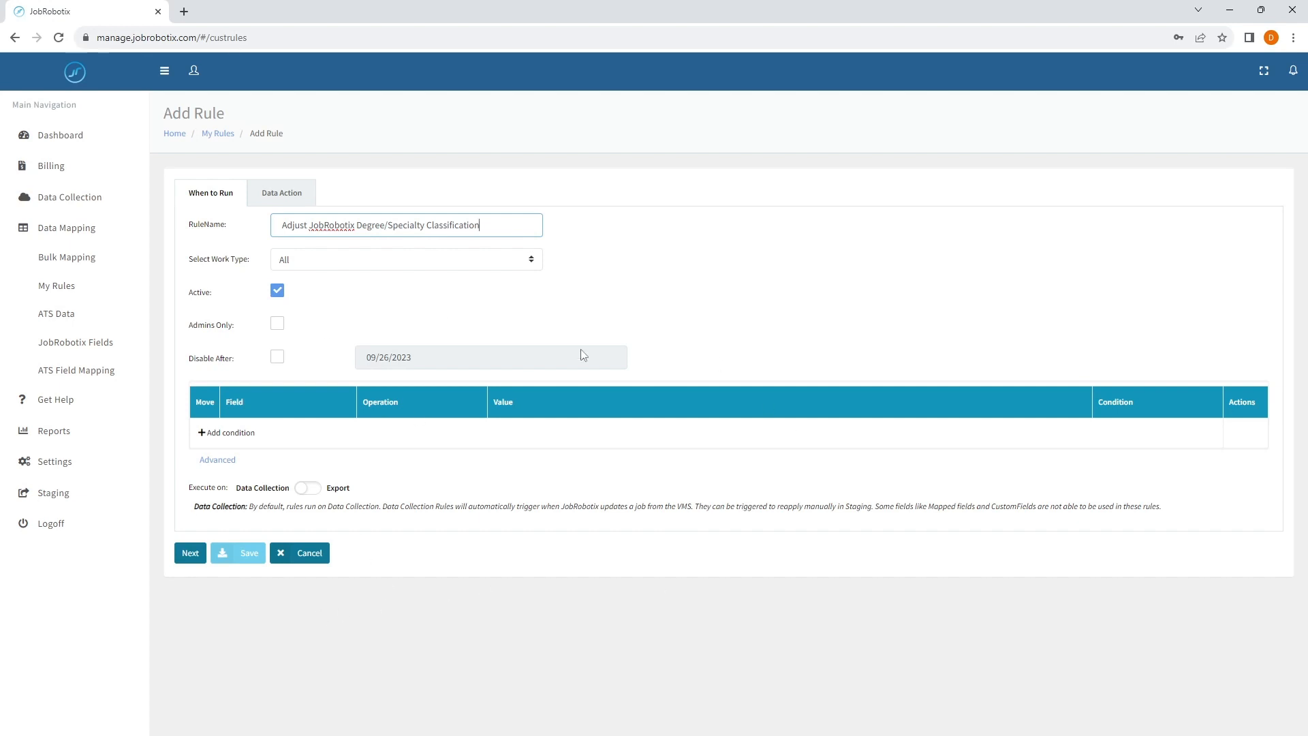
# - Set the rule's data action to ARITHMETIC and enable Supplemental Data
pyautogui.click(275, 197)
pyautogui.click(329, 231)
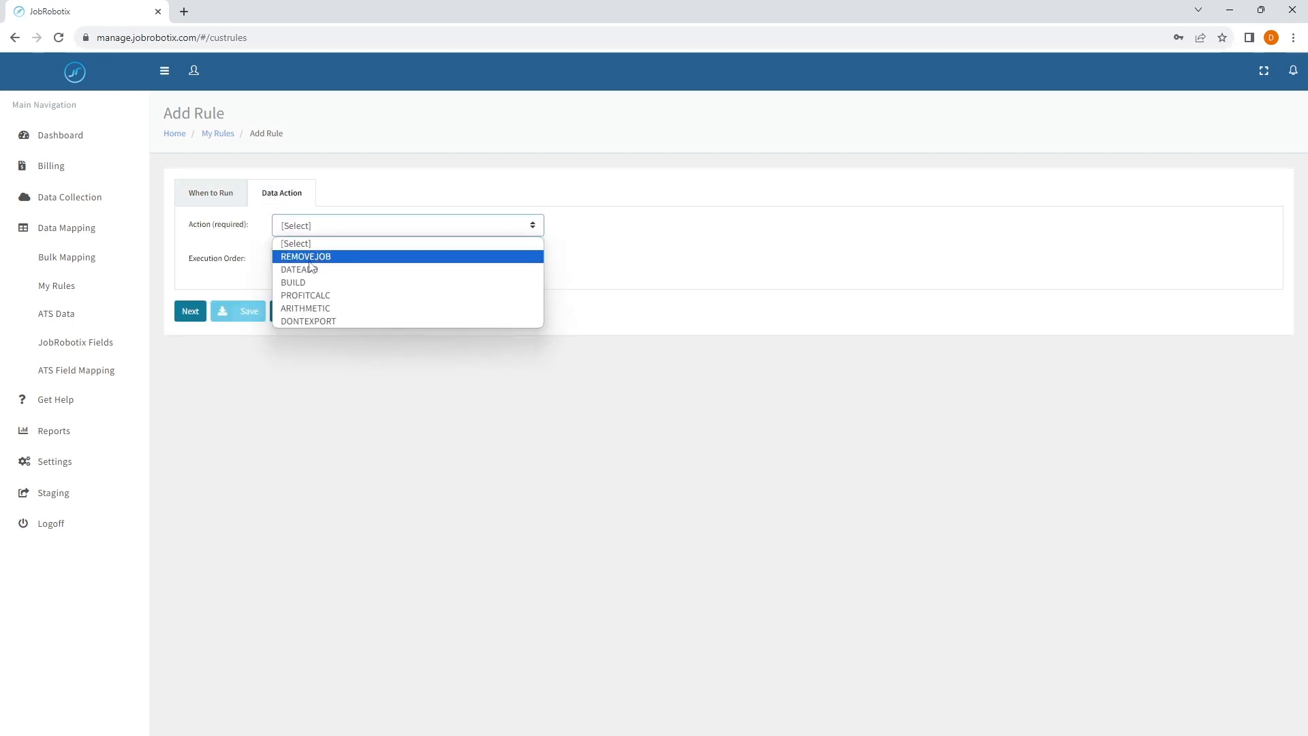
pyautogui.click(302, 310)
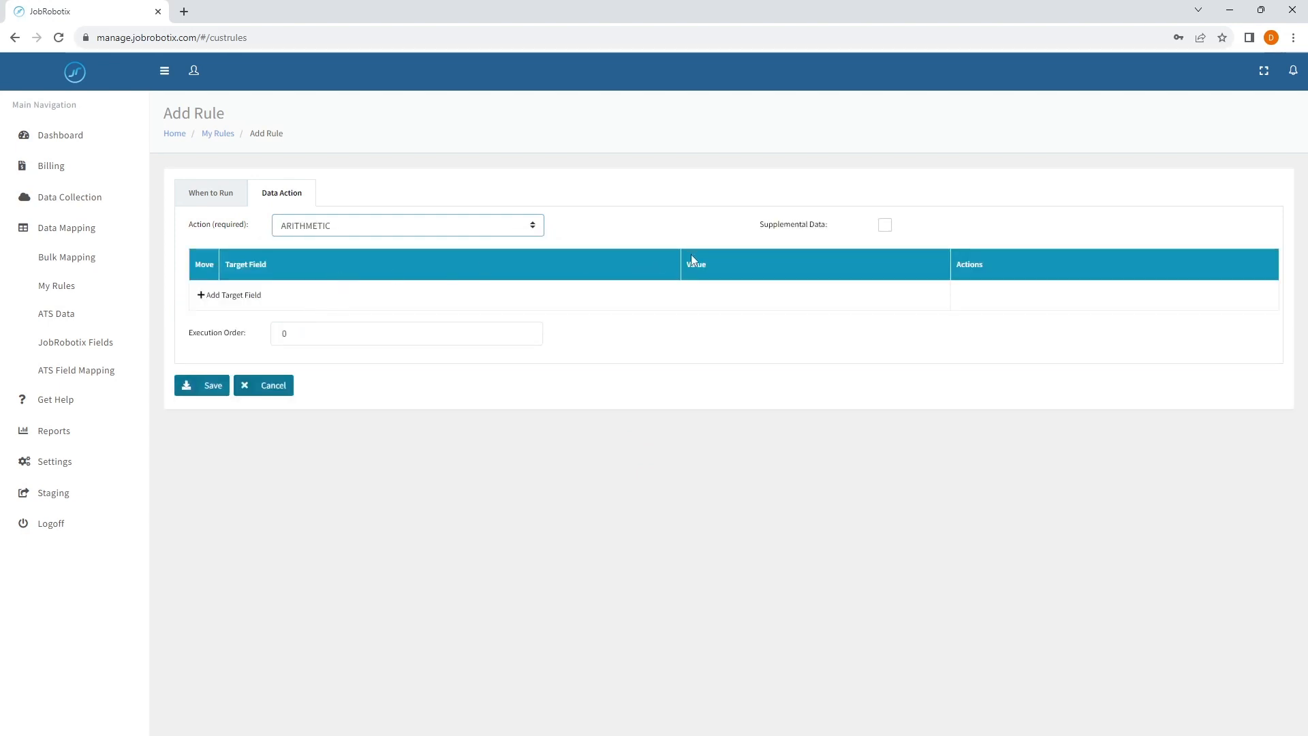
pyautogui.click(886, 226)
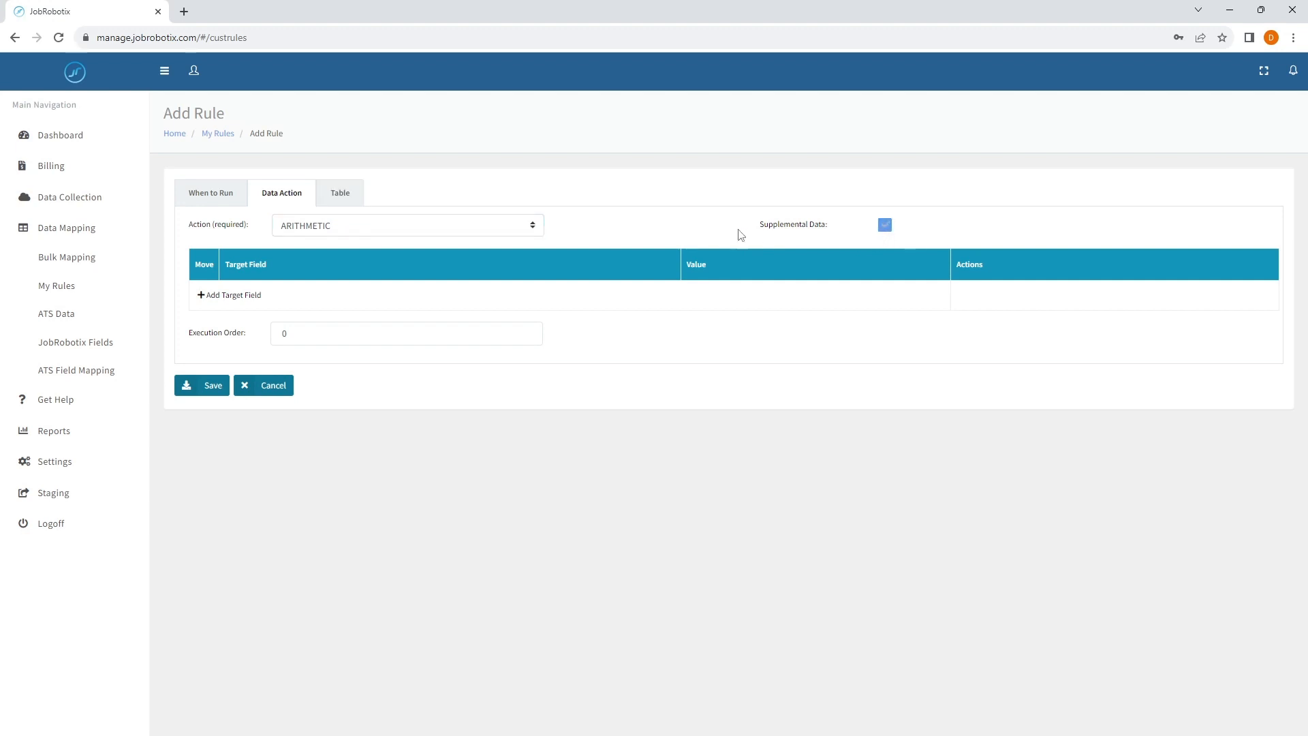
pyautogui.click(359, 201)
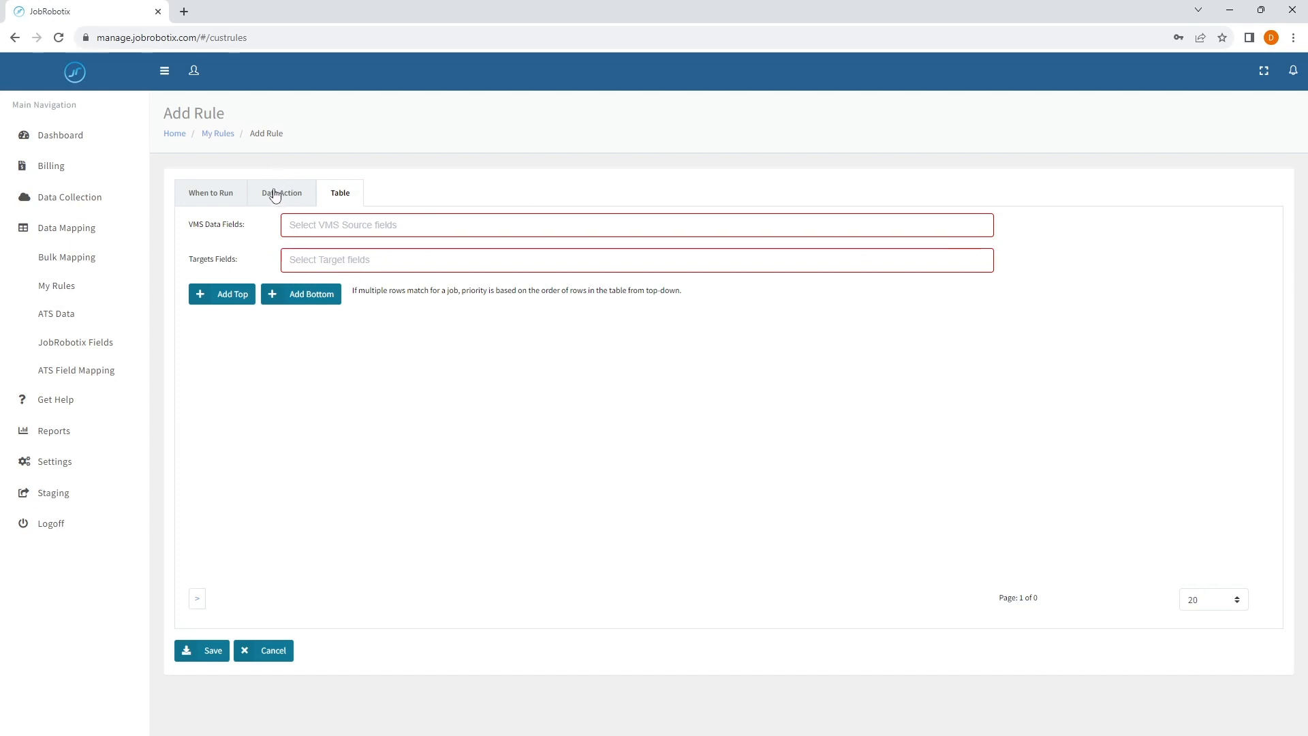
pyautogui.click(276, 195)
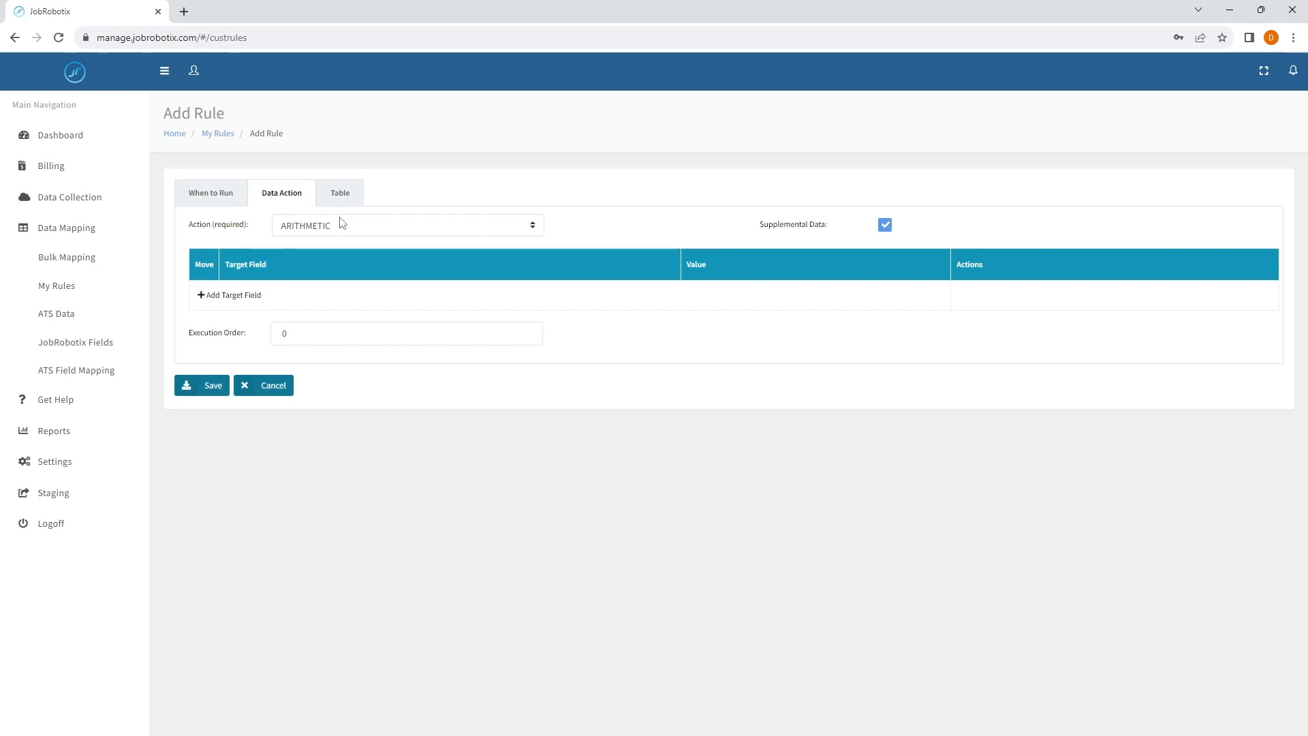
# - Select JobRobotixShift as the table's VMS data field and GuaranteedHours as its target field
pyautogui.click(340, 200)
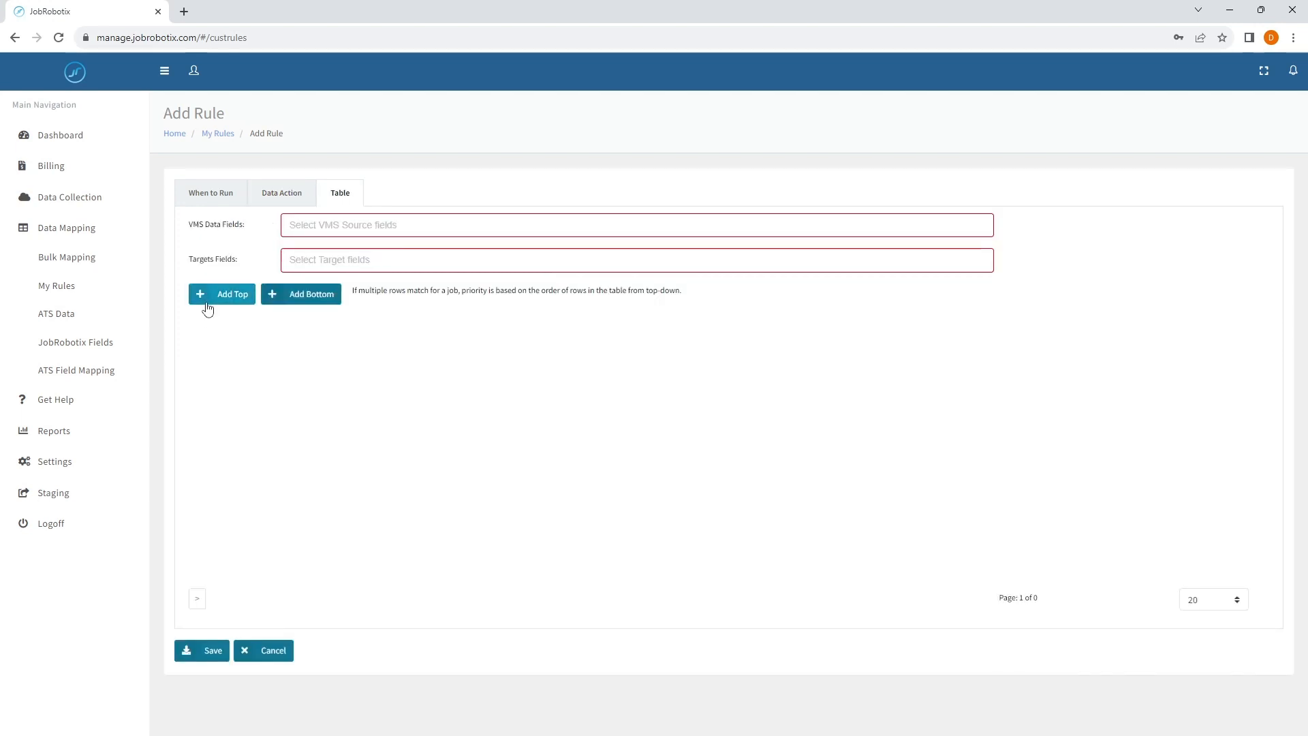
pyautogui.click(294, 226)
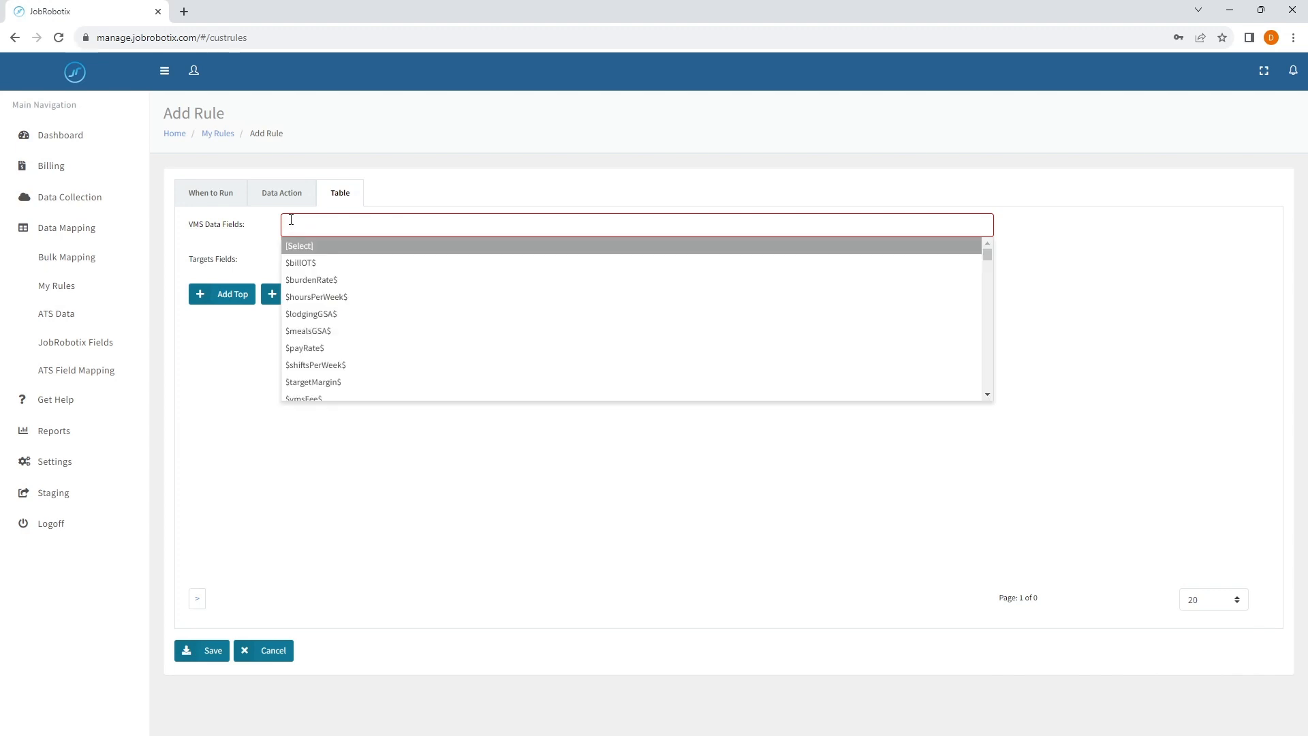
pyautogui.write('shfi')
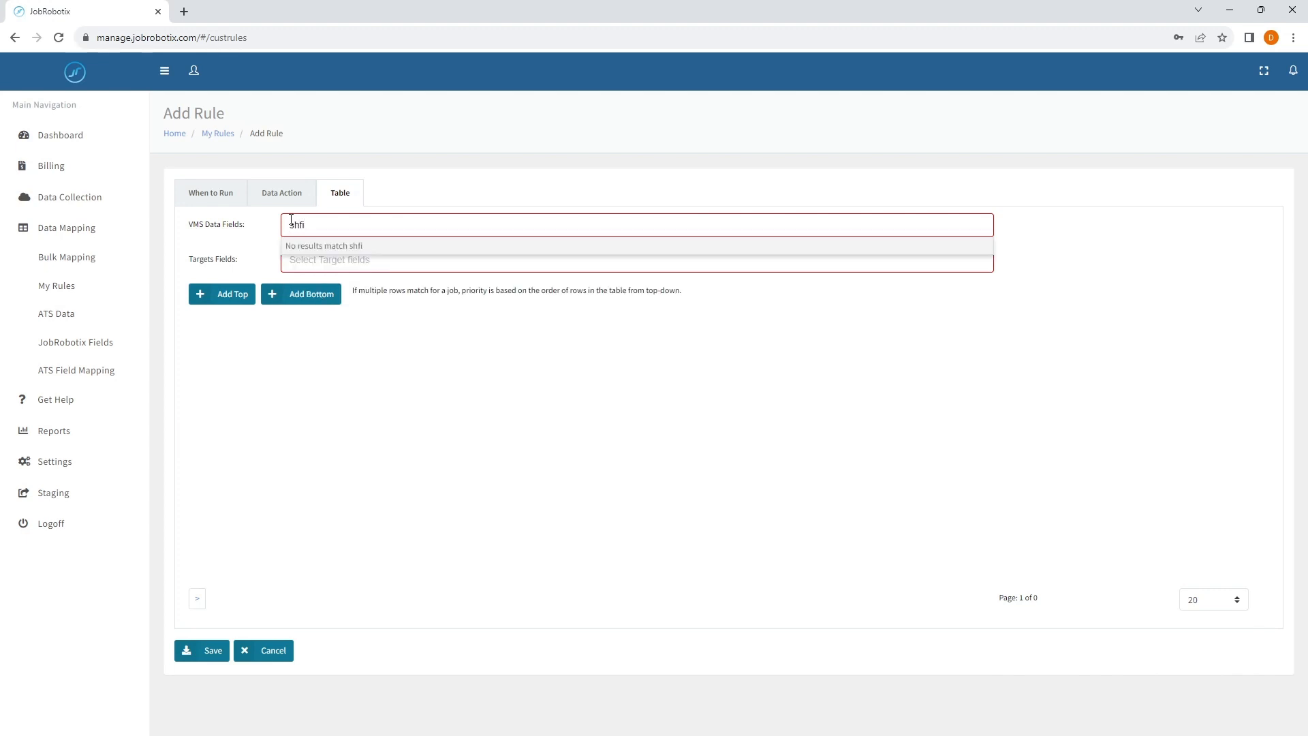
pyautogui.press('BackSpace')
pyautogui.press('BackSpace')
pyautogui.write('ift')
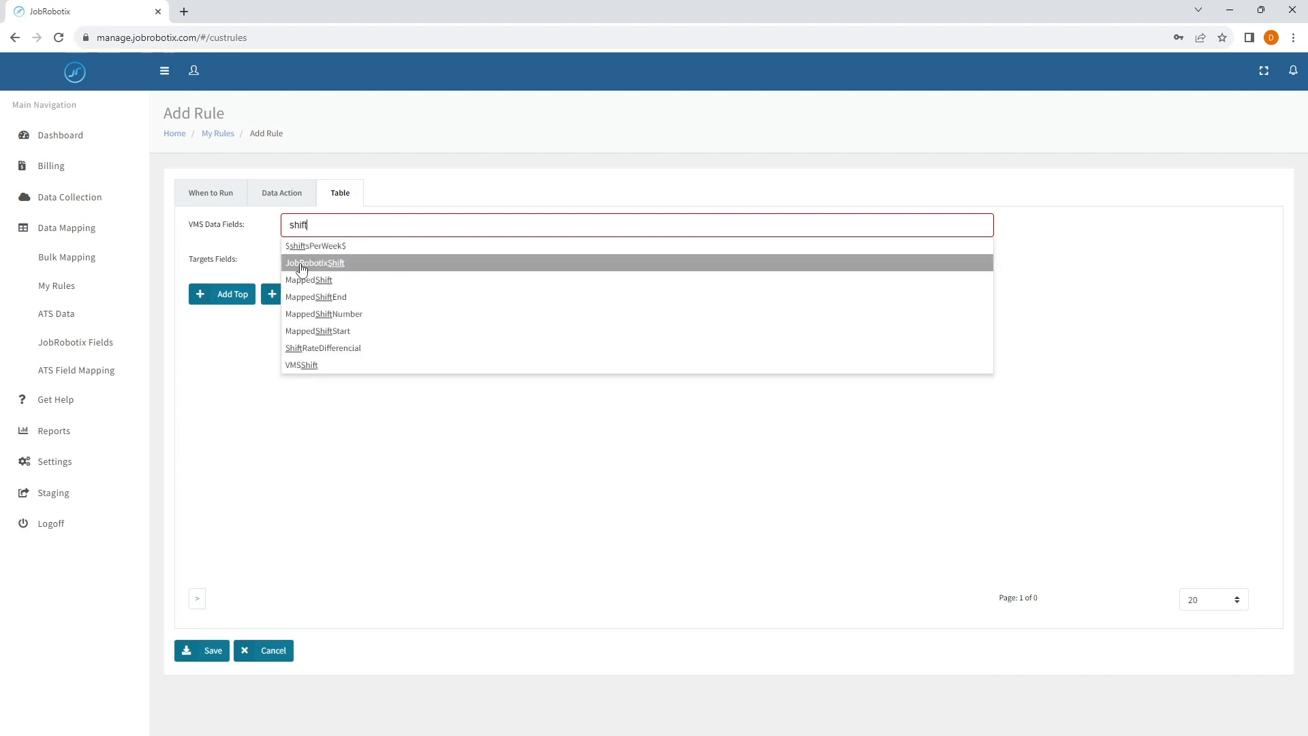
pyautogui.click(303, 263)
pyautogui.click(303, 260)
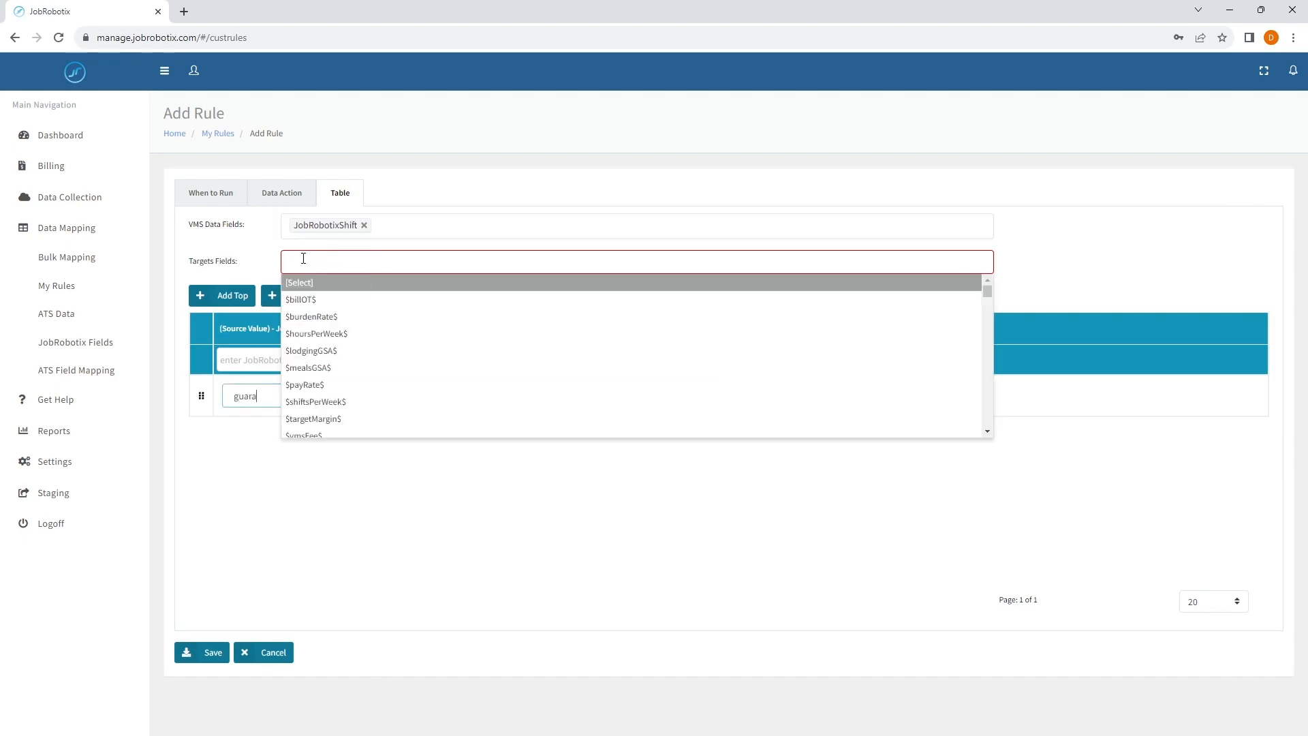
pyautogui.write('guara')
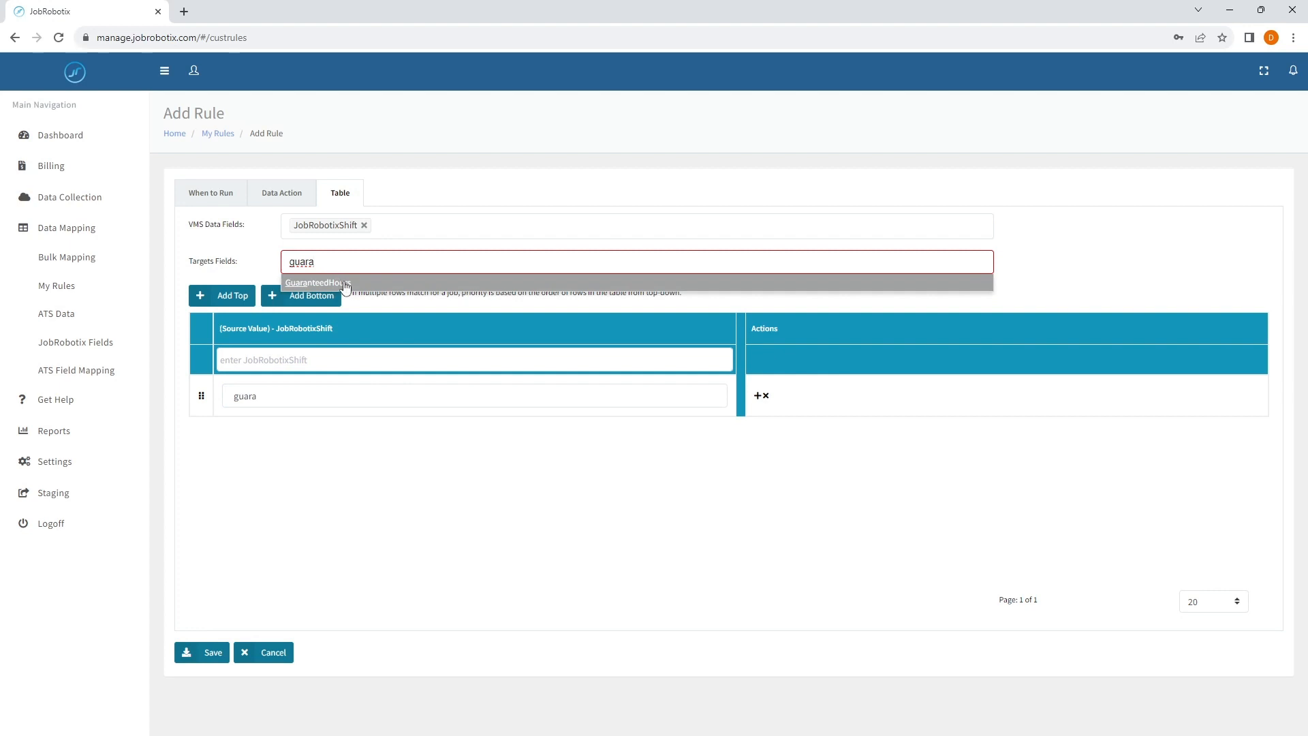
pyautogui.click(340, 283)
# - Fill the table row to map the source shift 3x12 to 36 guaranteed hours
pyautogui.moveTo(223, 461); pyautogui.dragTo(261, 461)
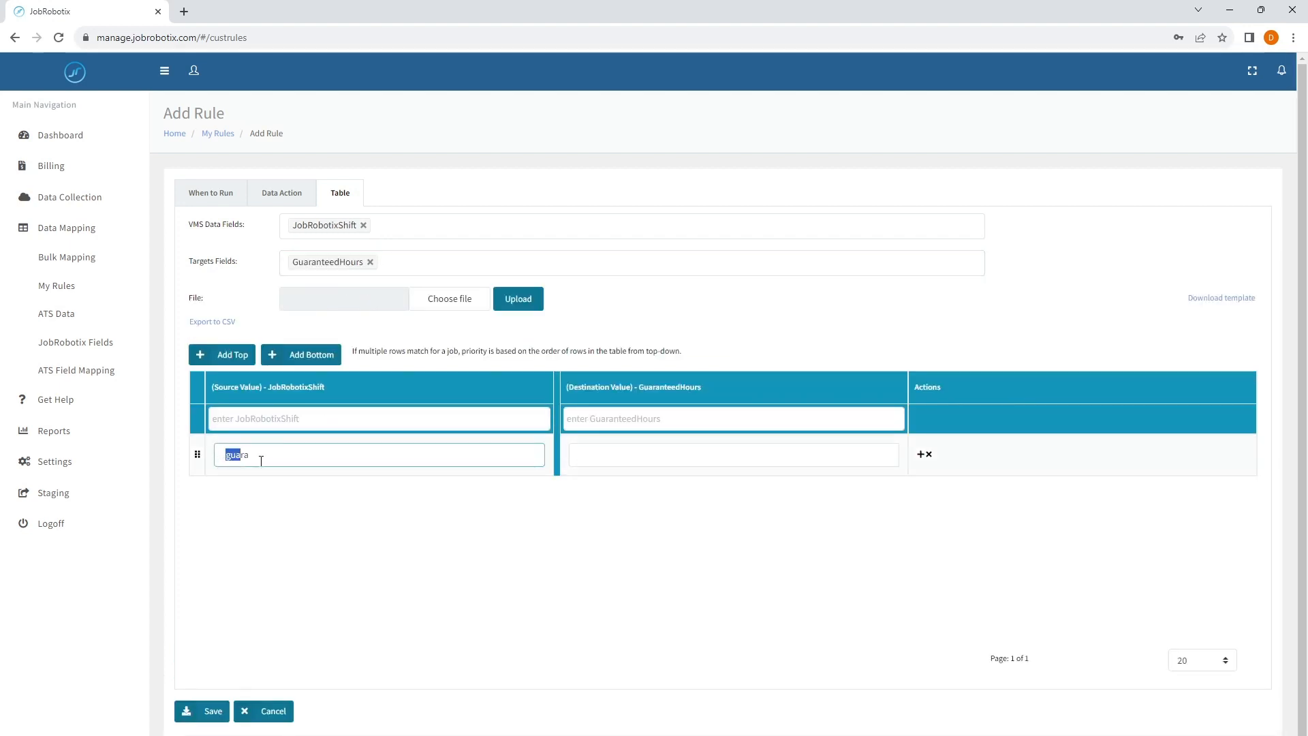
pyautogui.press('BackSpace')
pyautogui.write('3x12')
pyautogui.click(608, 458)
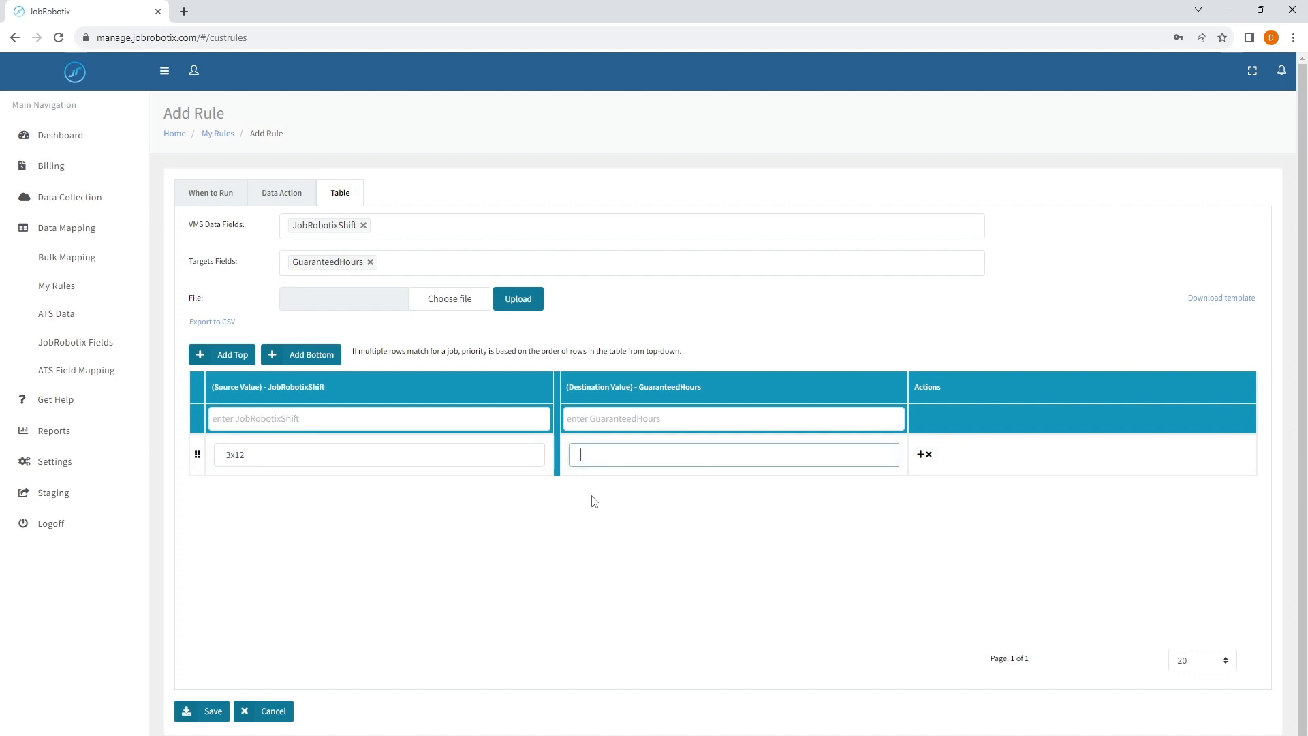
pyautogui.write('36')
# - Add GrossBillW as a target field of the arithmetic data action
pyautogui.click(259, 202)
pyautogui.click(251, 298)
pyautogui.click(345, 302)
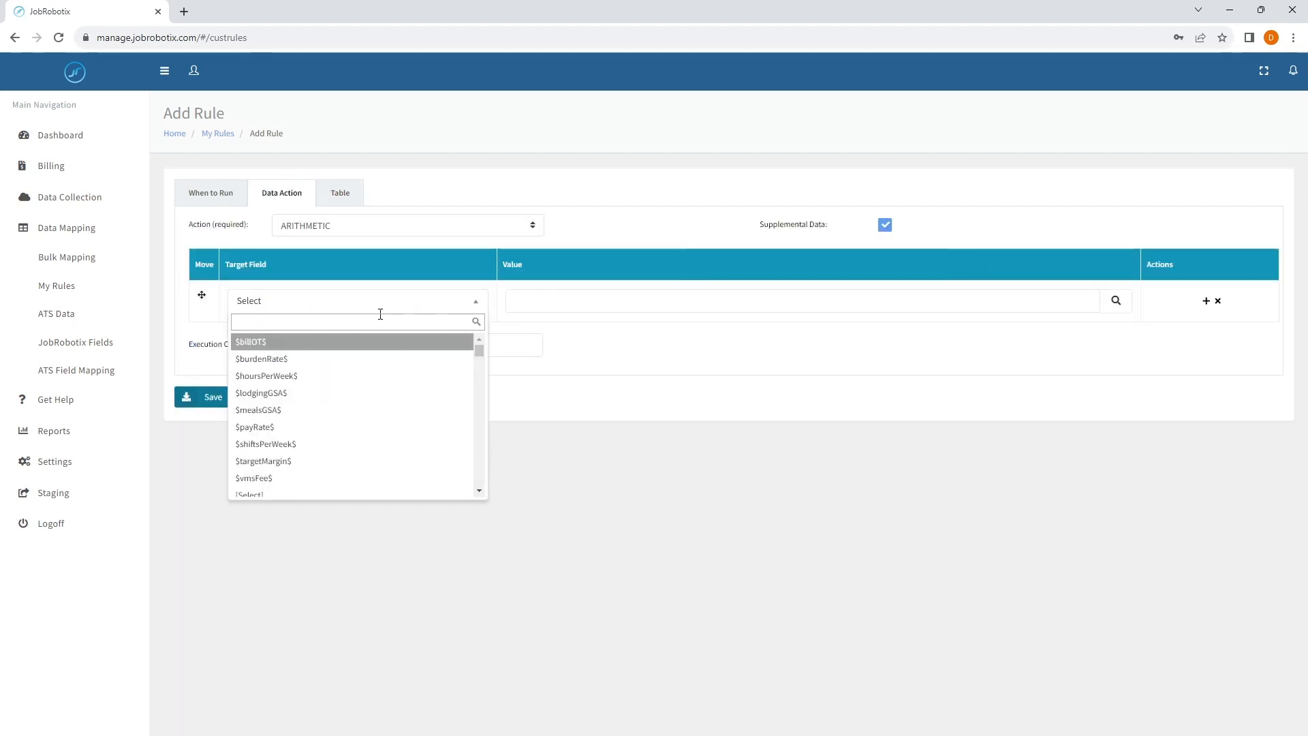
pyautogui.write('gross')
pyautogui.press('Return')
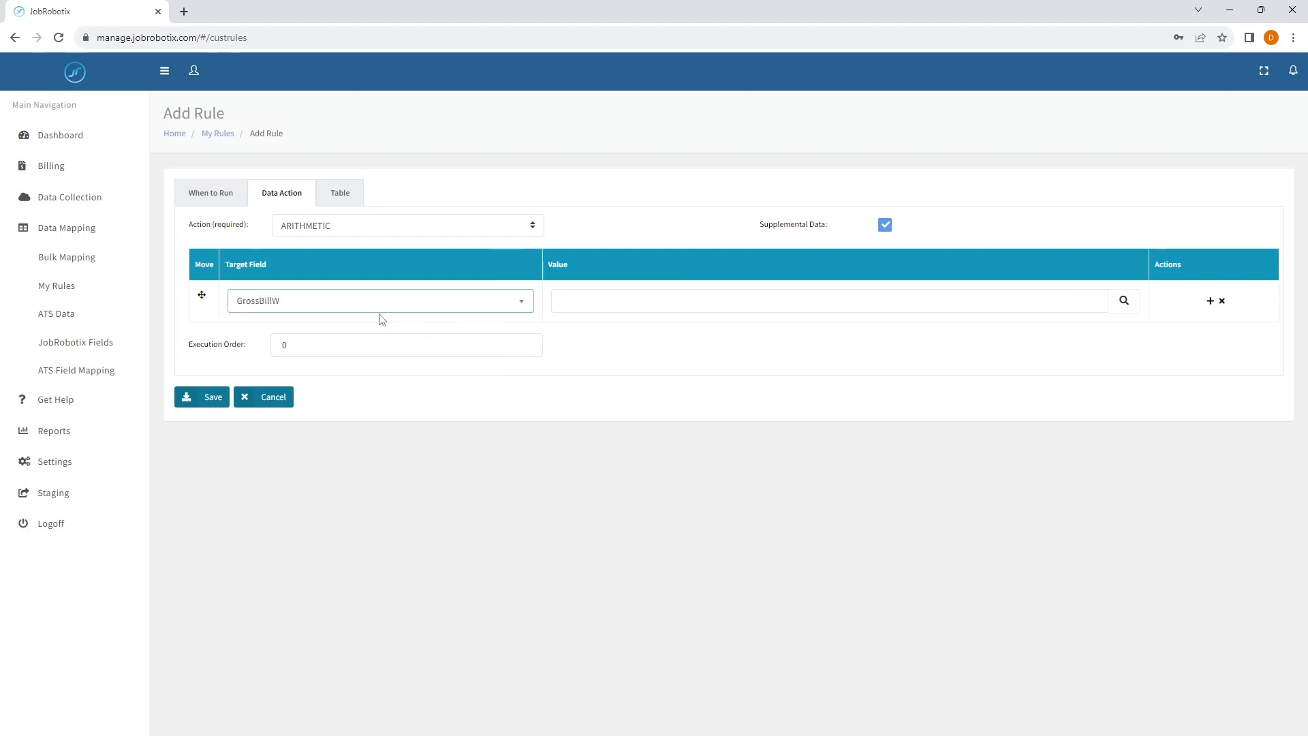
# - Set the GrossBillW value to the formula [GuaranteedHours]*[BillRate] and review it against the supplemental table
pyautogui.click(601, 299)
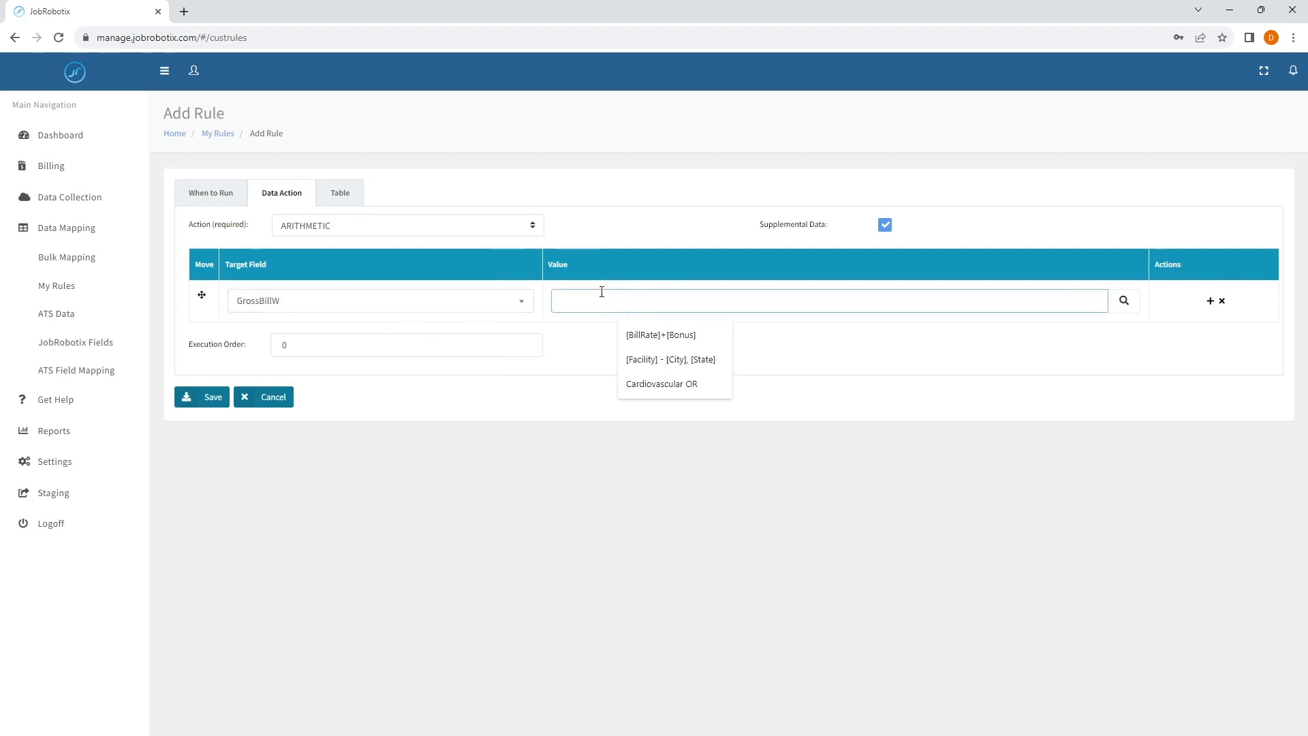
pyautogui.click(1123, 300)
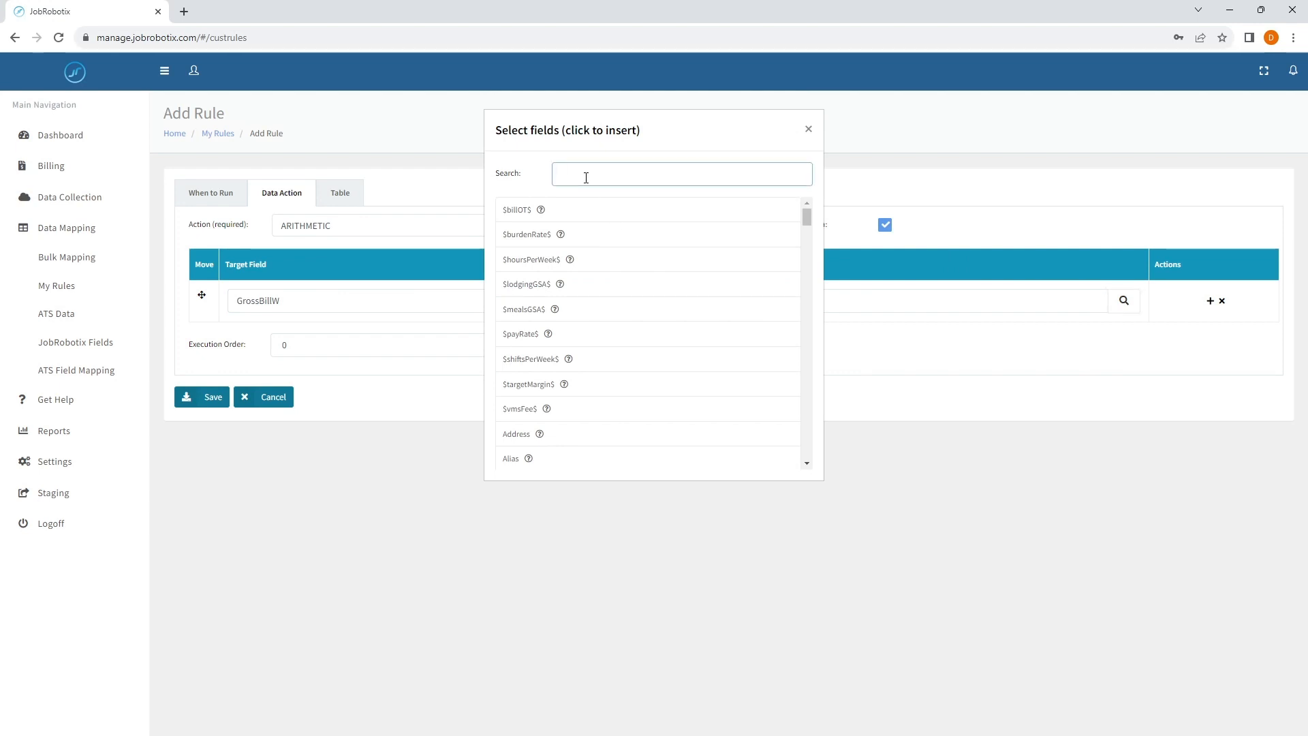
pyautogui.write('guara')
pyautogui.click(534, 210)
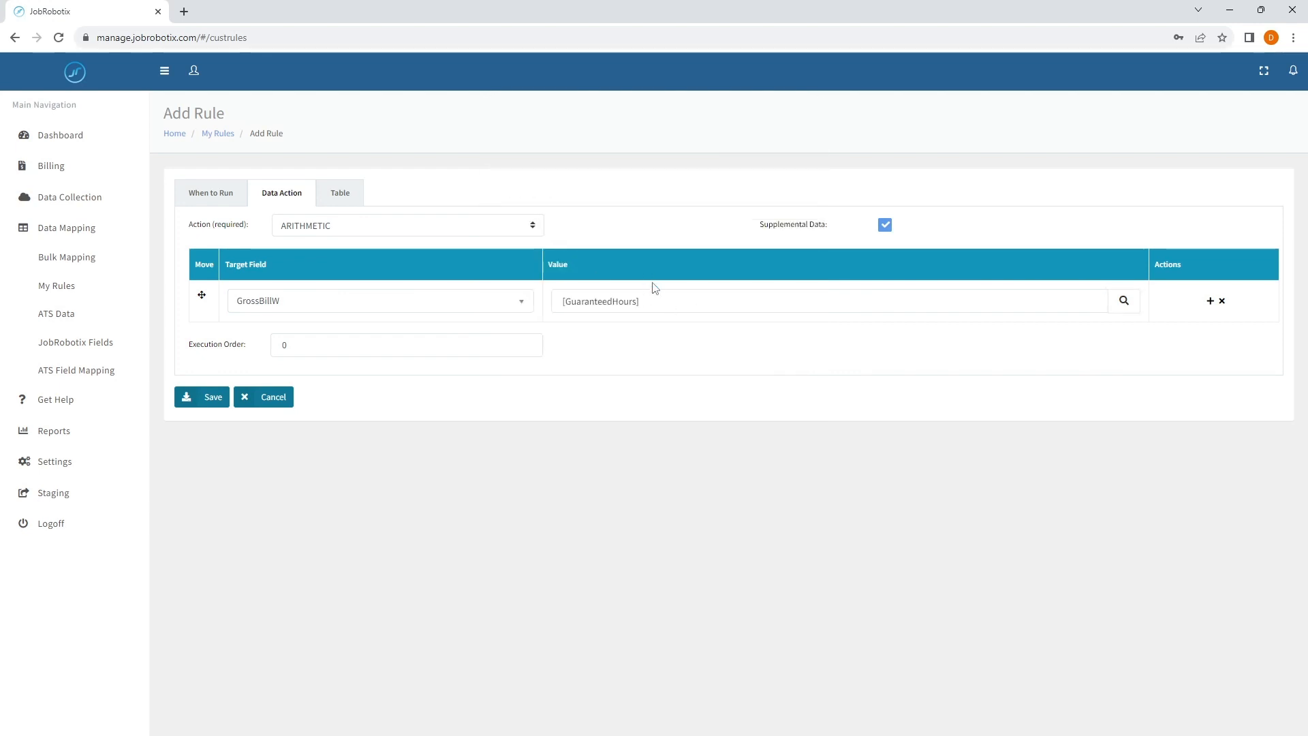
pyautogui.click(666, 305)
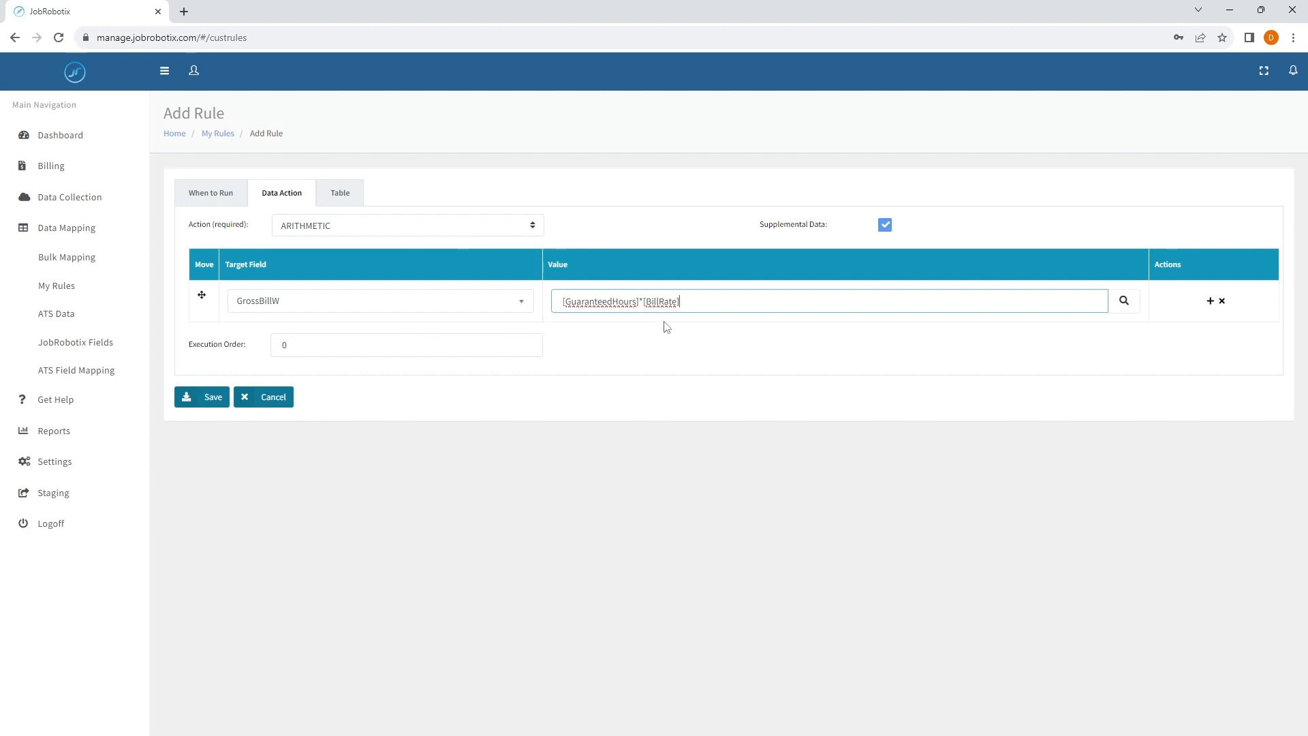
pyautogui.click(340, 194)
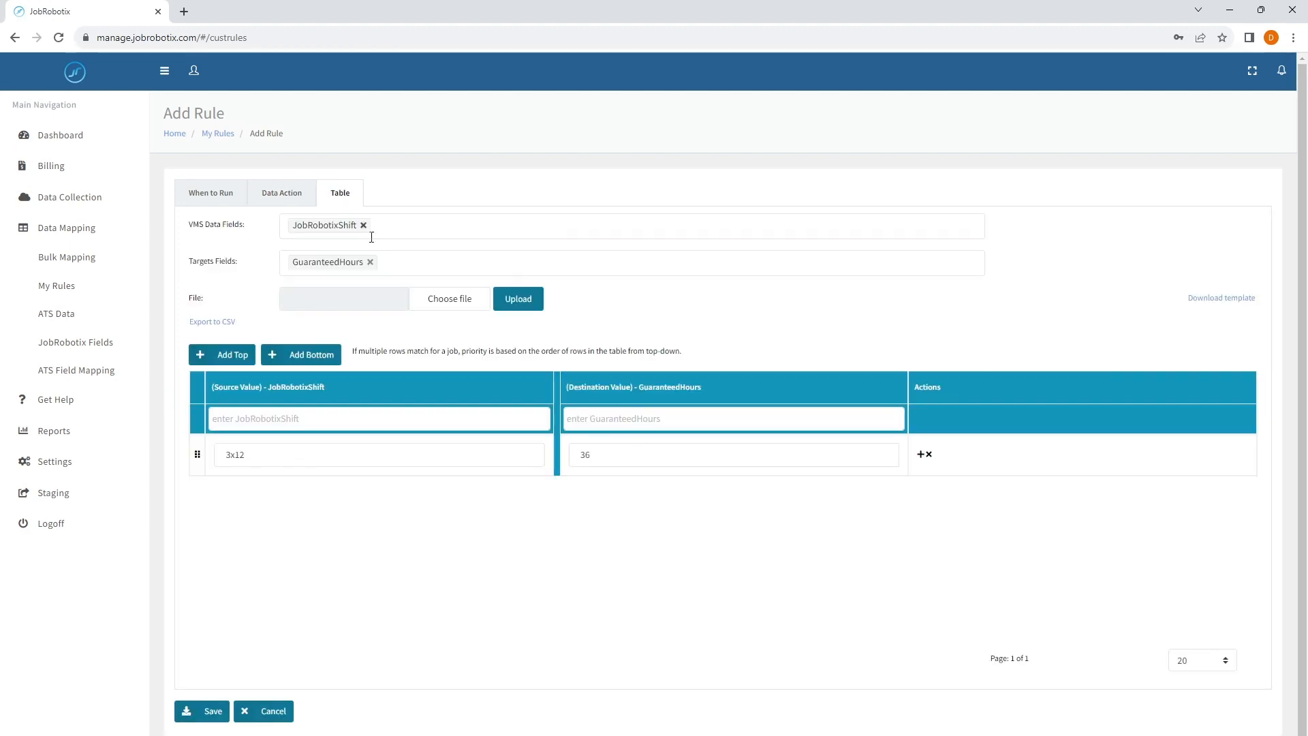
pyautogui.click(271, 196)
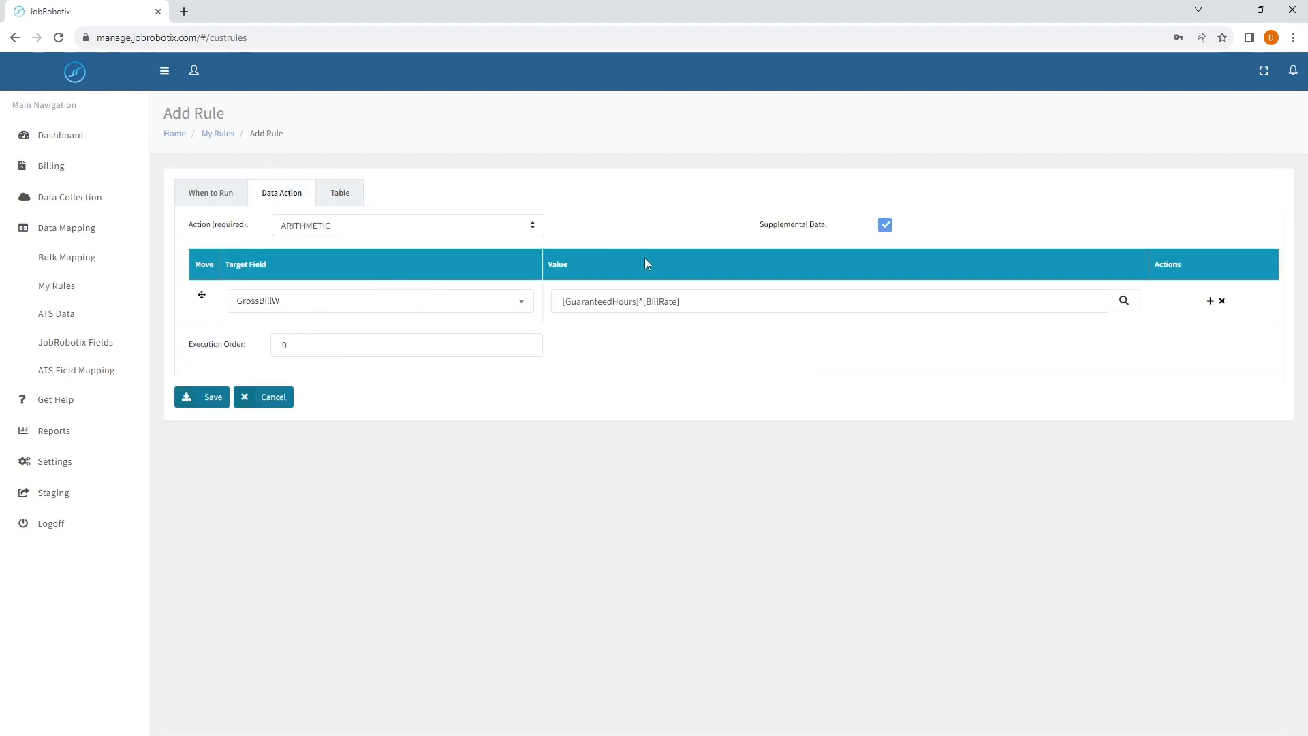
# - Delete the GrossBillW target field and remove GuaranteedHours and JobRobotixShift from the table's fields
pyautogui.click(1221, 301)
pyautogui.click(353, 196)
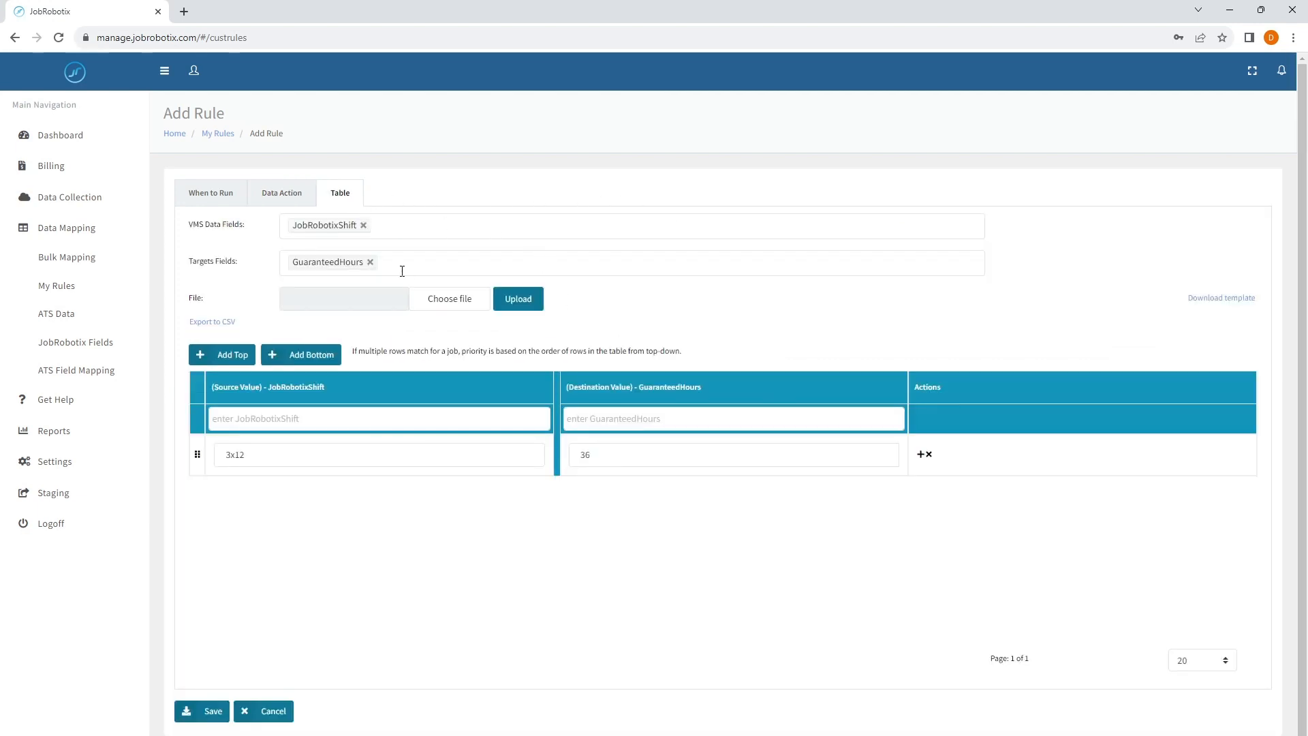
pyautogui.click(368, 263)
pyautogui.click(372, 237)
pyautogui.click(364, 225)
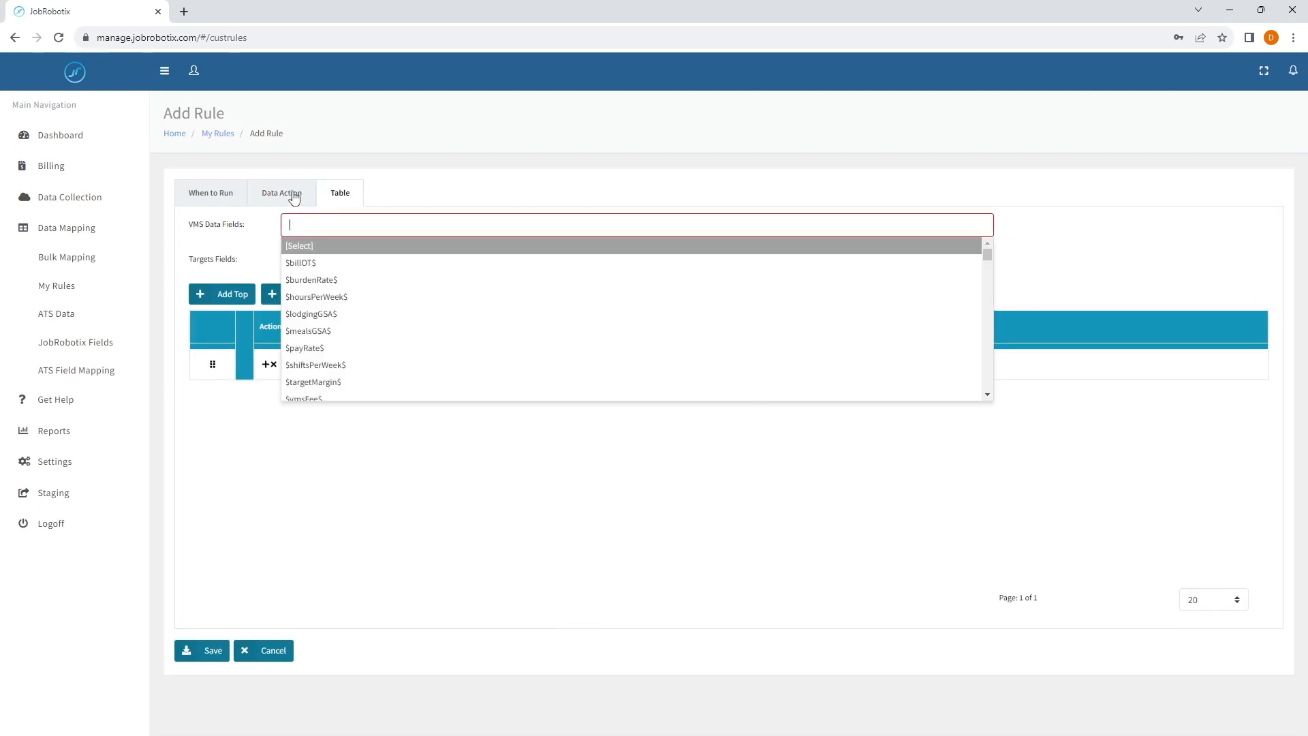
# - Change the rule's data action to BUILD and delete the leftover empty row from the table
pyautogui.click(281, 193)
pyautogui.click(487, 230)
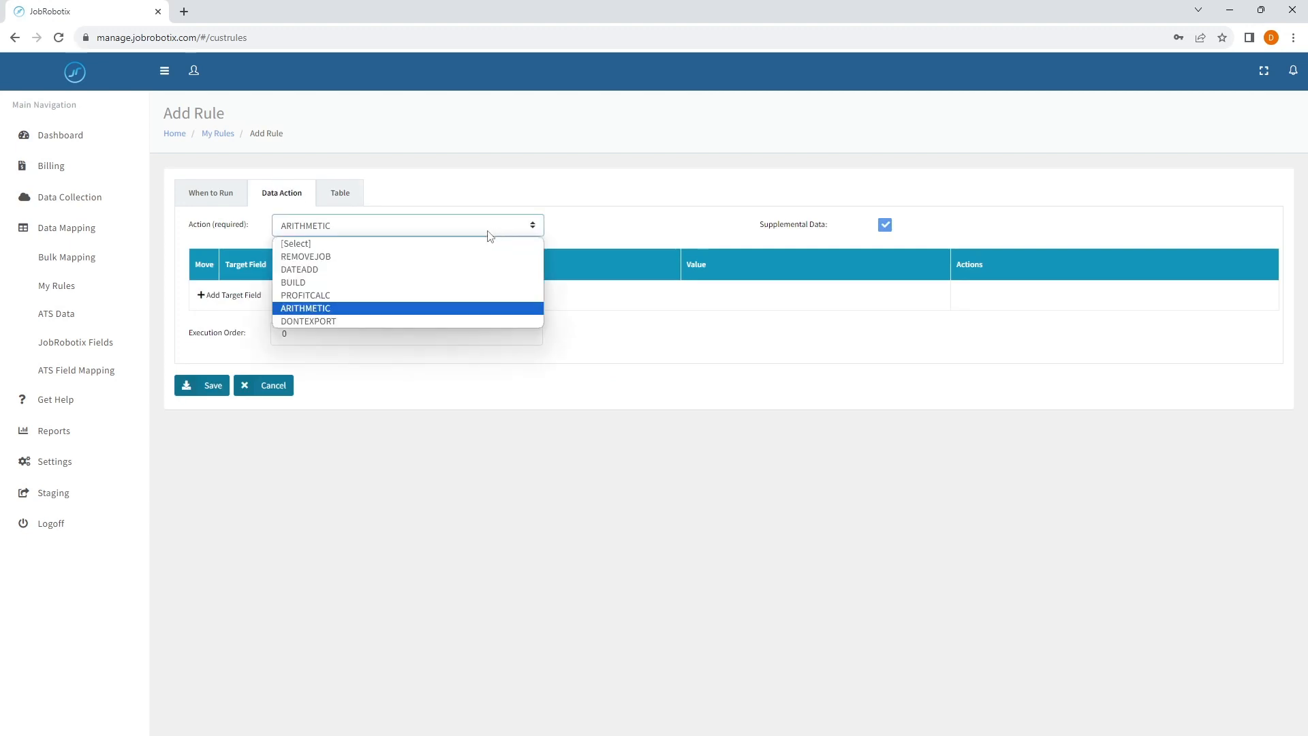
pyautogui.click(289, 283)
pyautogui.click(335, 197)
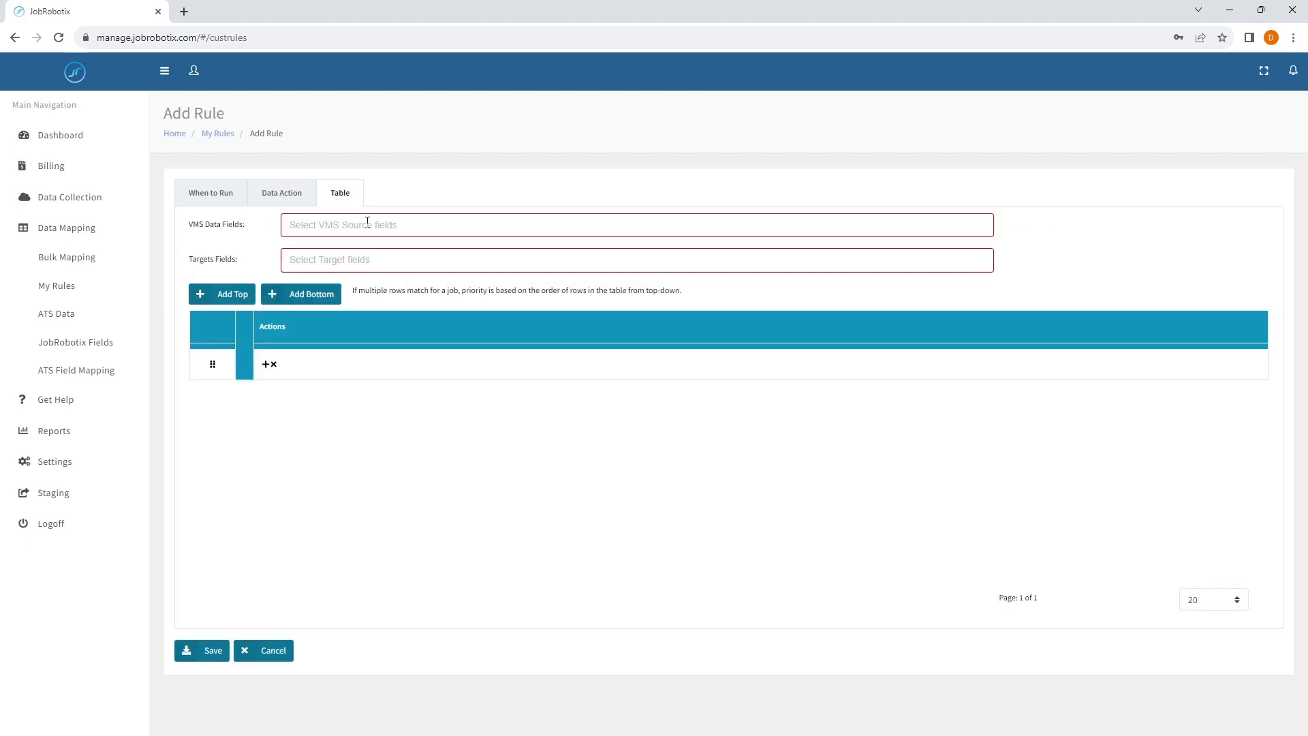
pyautogui.click(390, 229)
pyautogui.click(273, 367)
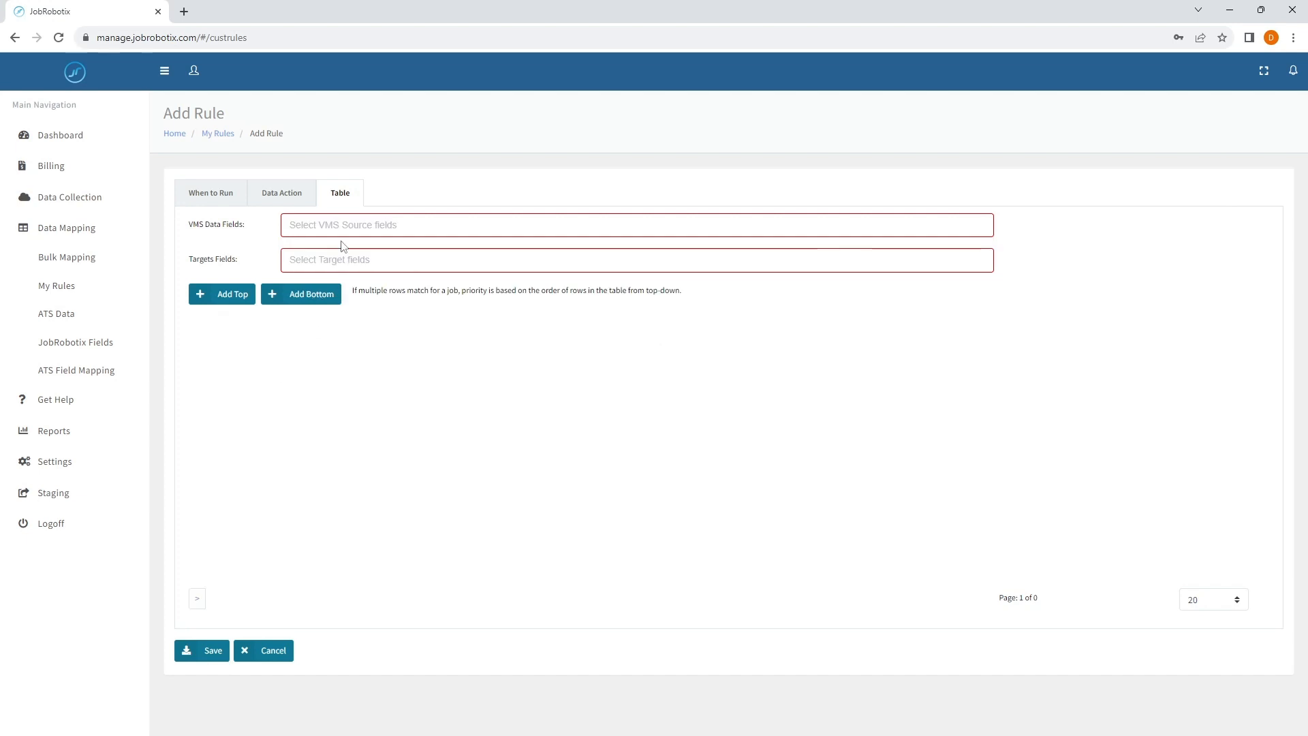
pyautogui.click(355, 230)
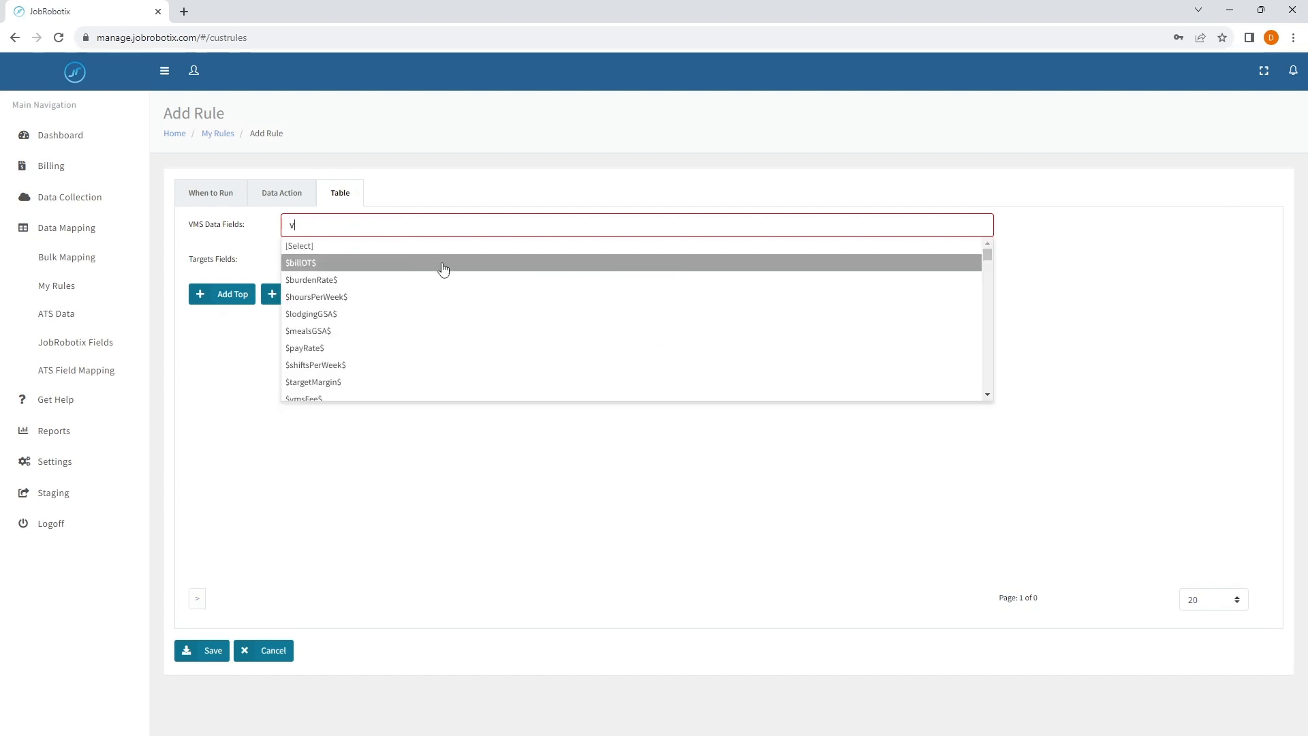
pyautogui.write('vmsname')
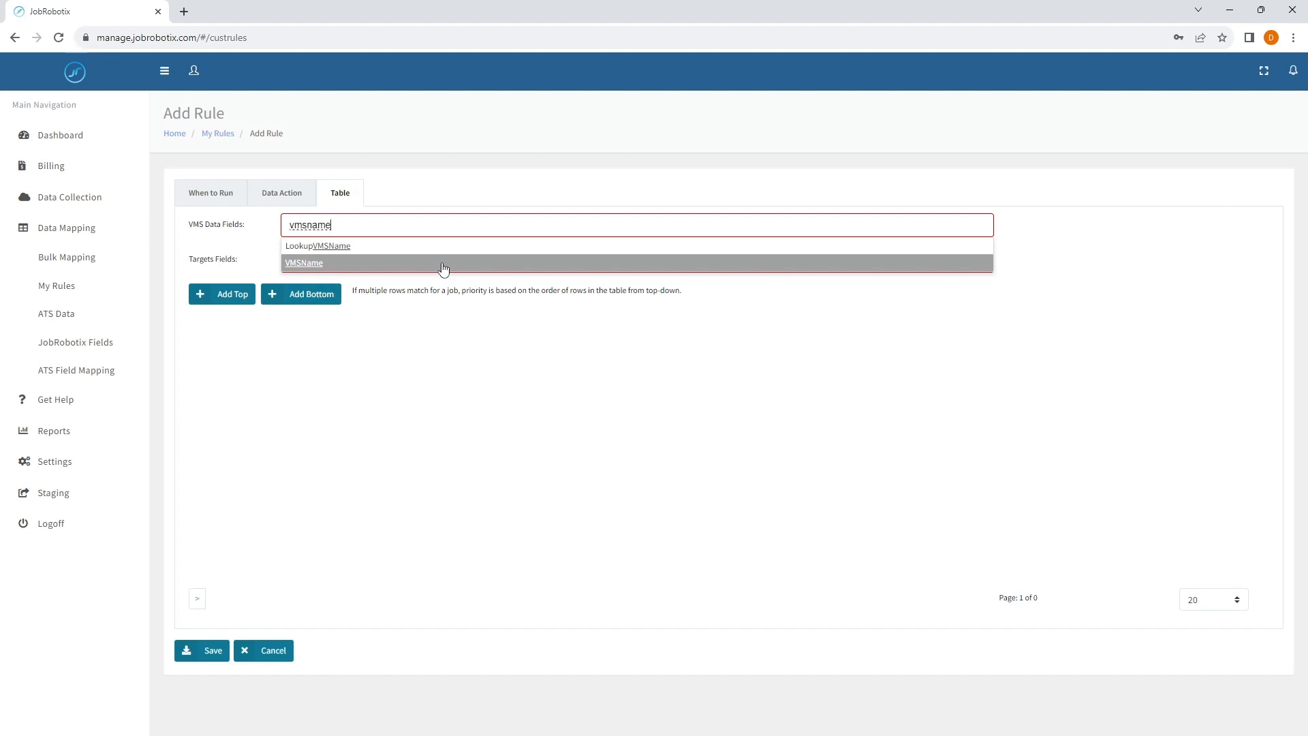
pyautogui.click(444, 265)
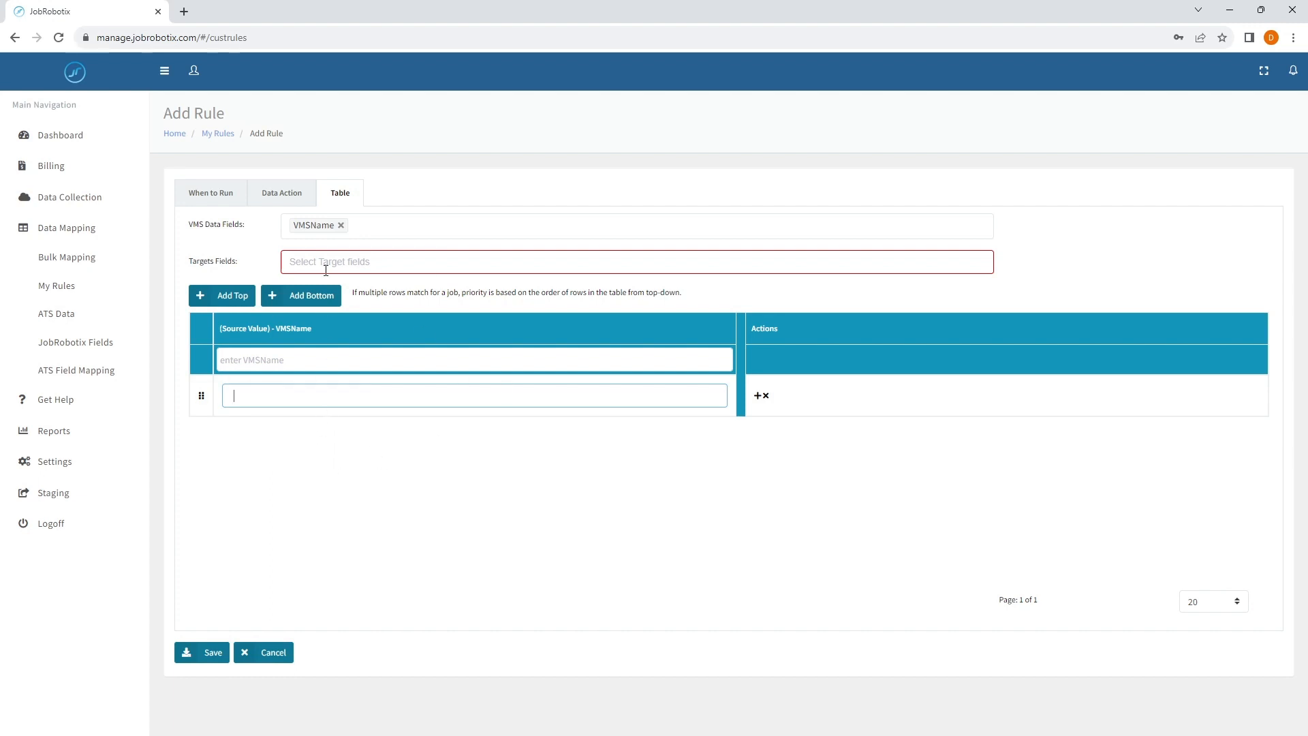
pyautogui.click(340, 225)
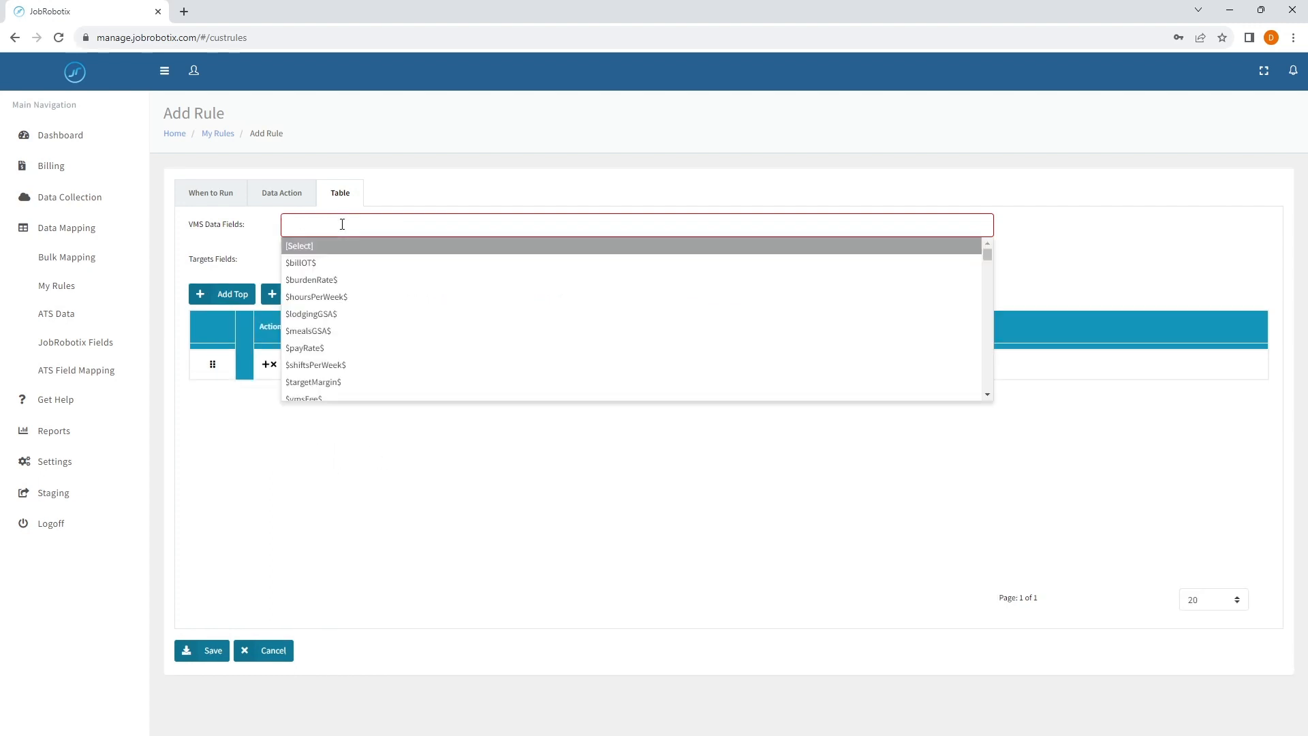
# - Add JobRobotixProfession as a VMS source field of the table and set its row value to RN
pyautogui.write('JobR')
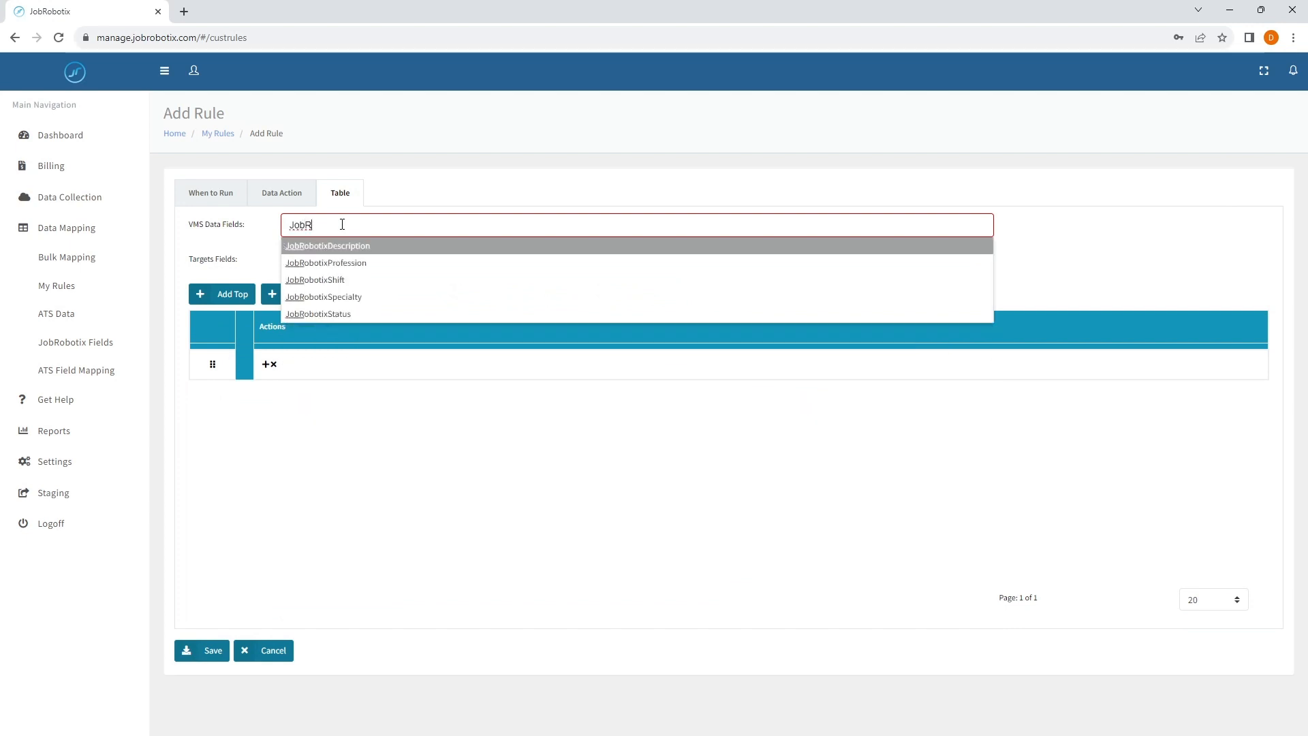
pyautogui.press('Down')
pyautogui.press('Return')
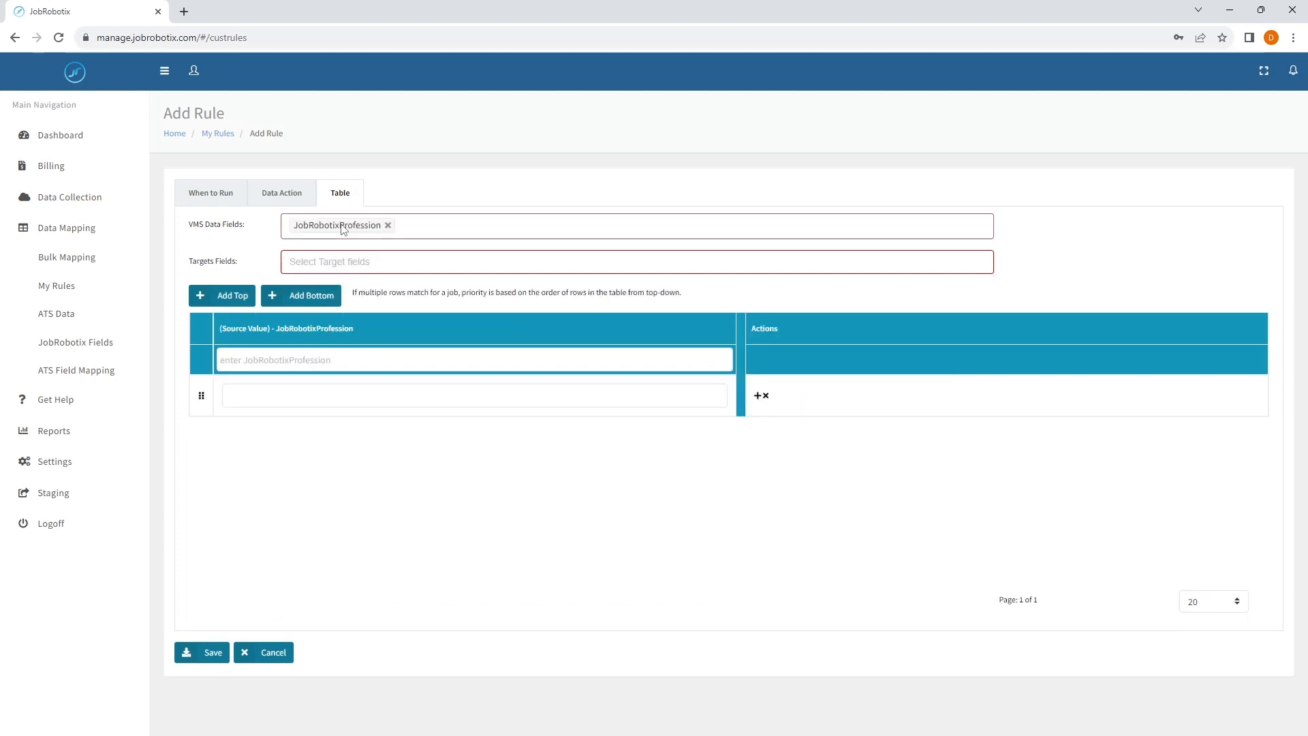
pyautogui.click(291, 402)
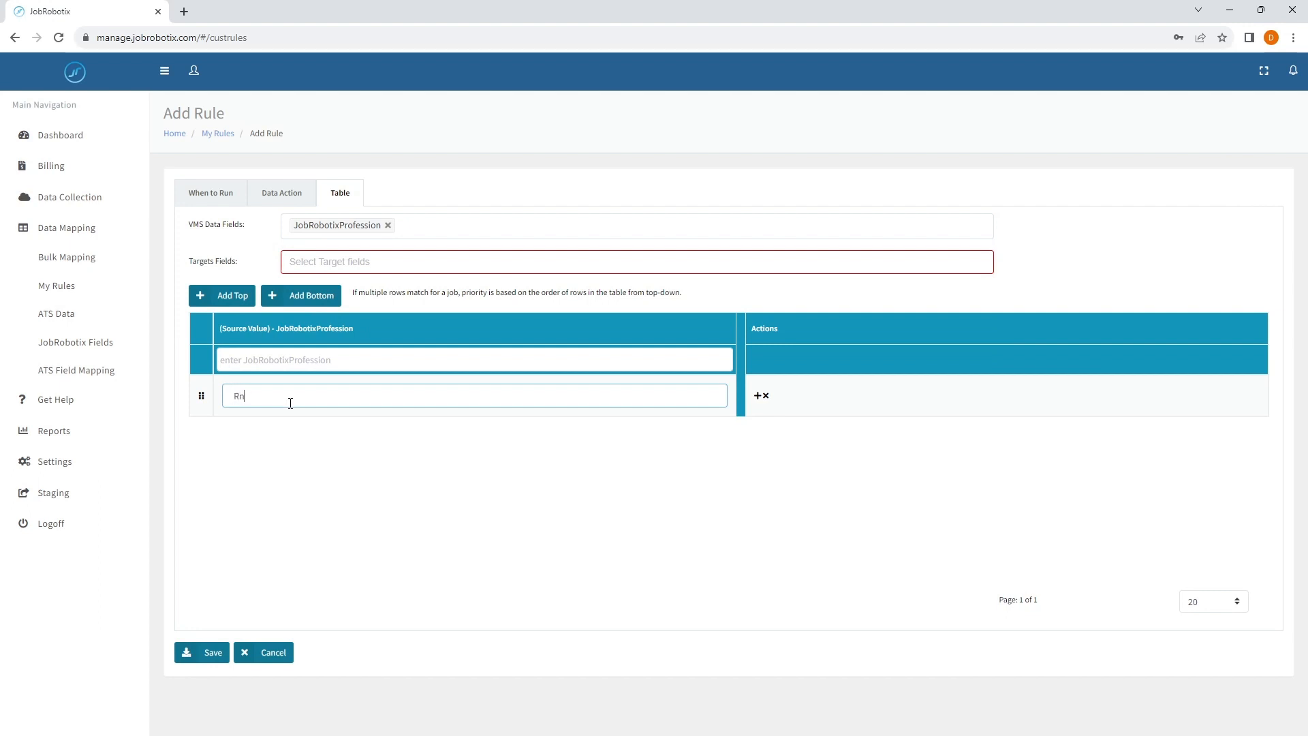
pyautogui.write('RN')
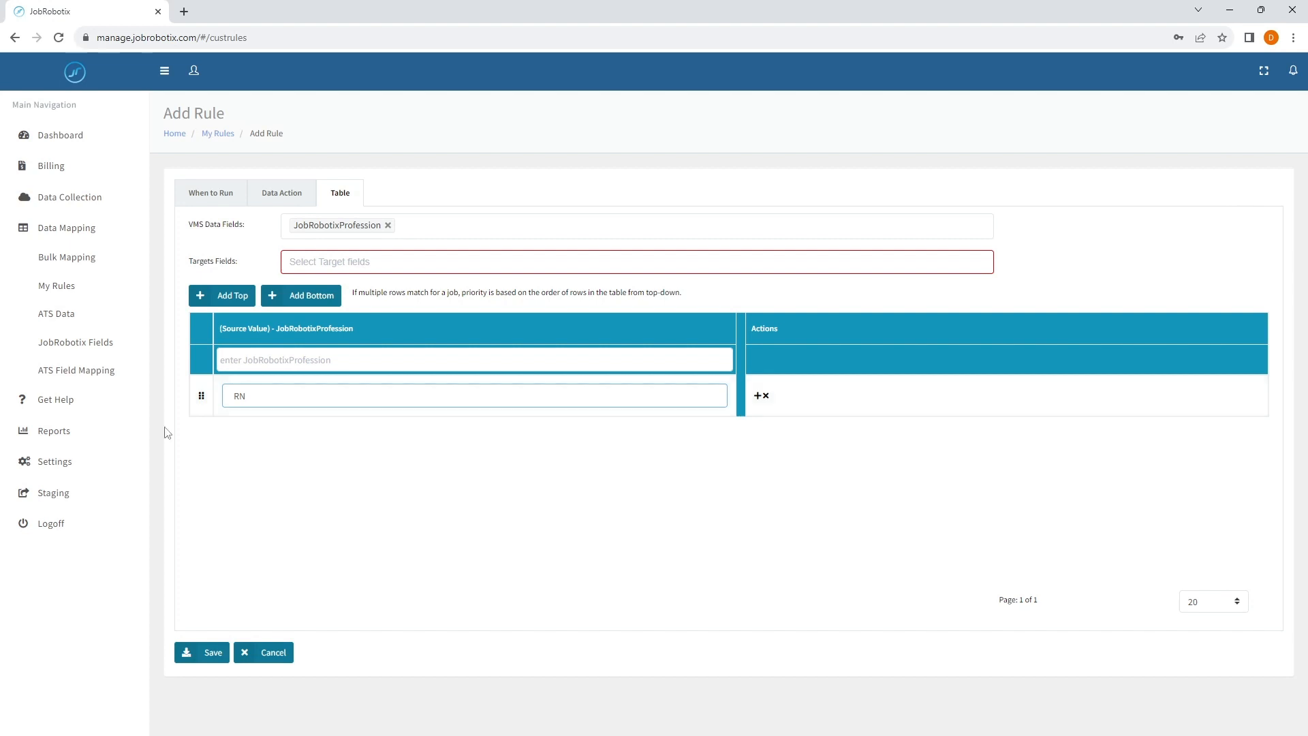
# - Add JobRobotixSpecialty as a second source field and set its value in the RN row to Med Surg
pyautogui.click(416, 230)
pyautogui.write('Speci')
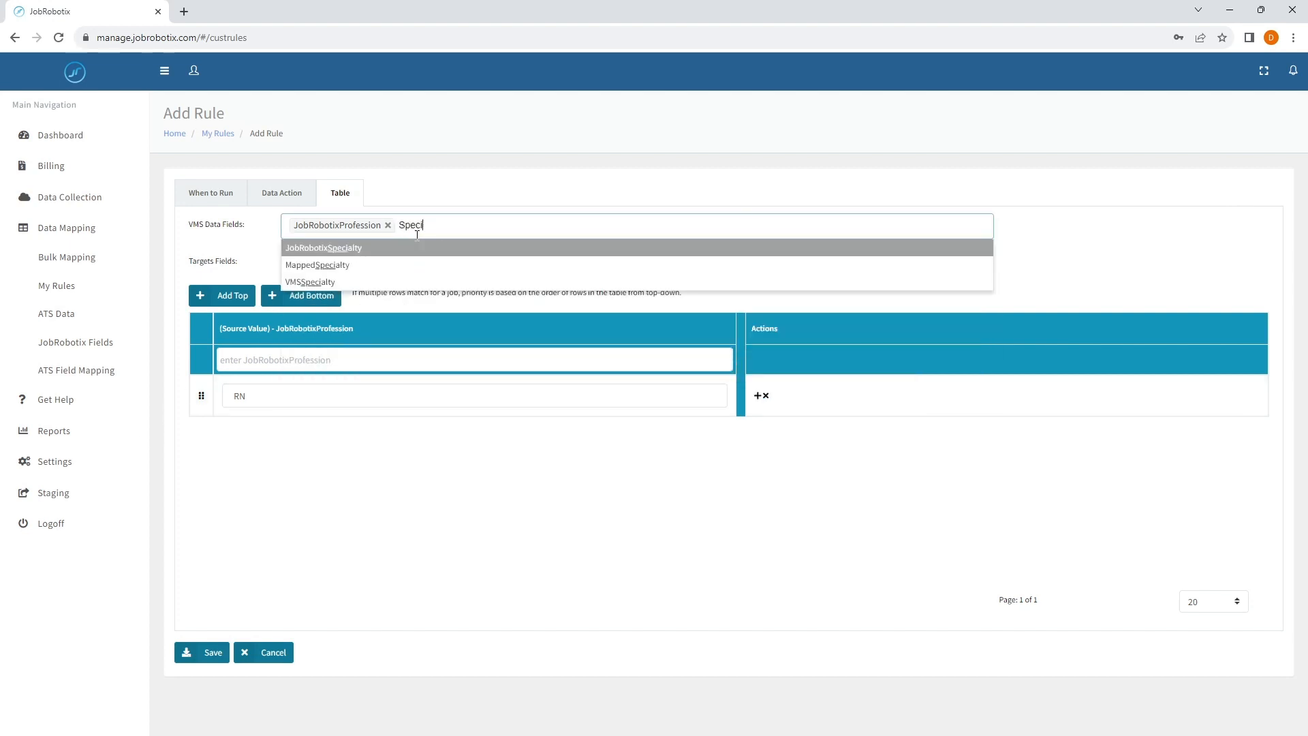
pyautogui.write('a')
pyautogui.press('Return')
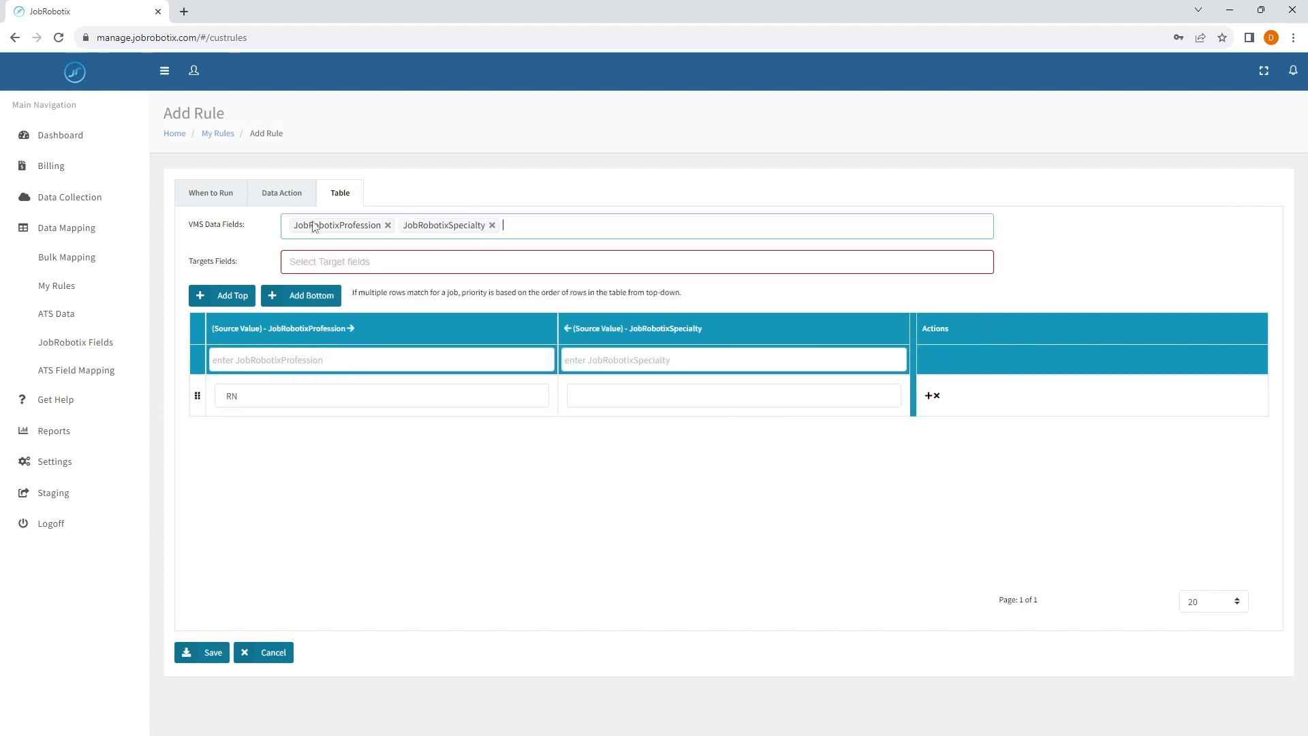
pyautogui.click(604, 401)
pyautogui.write('Med')
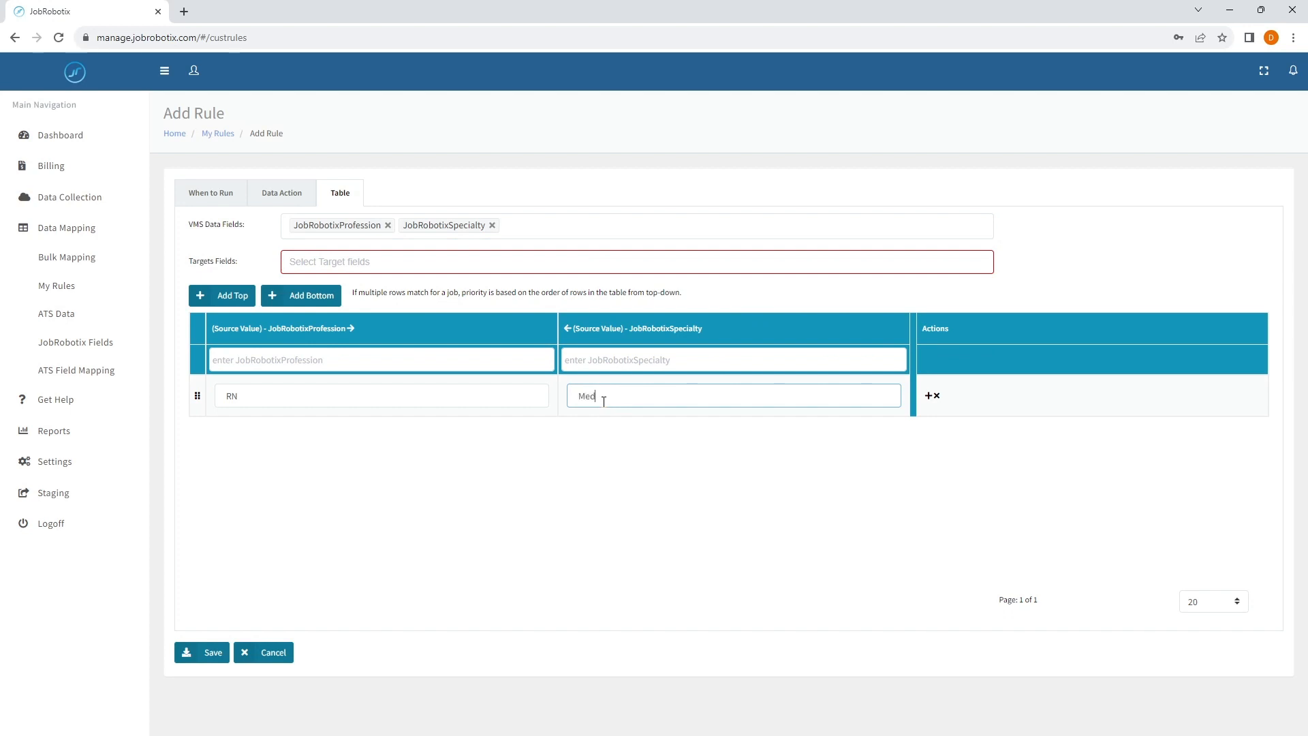
pyautogui.write(' Surg')
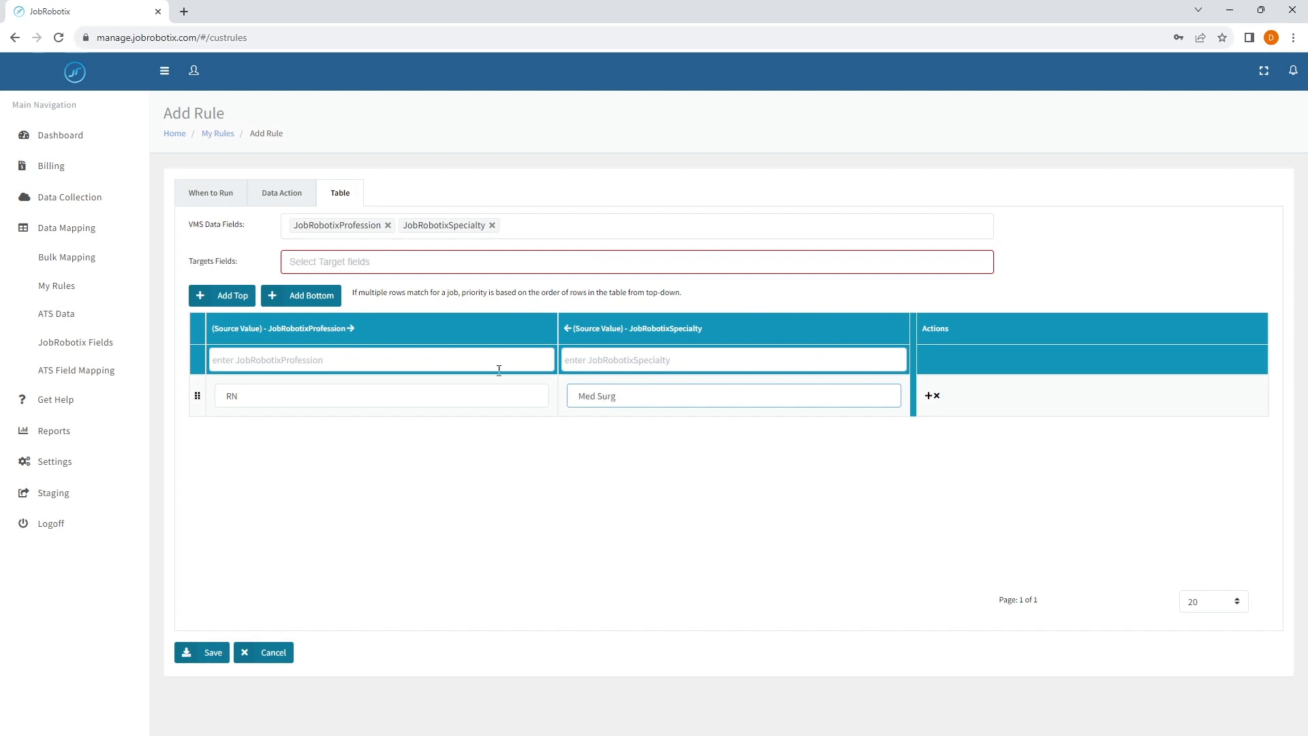
# - Add Unit as a third source field and set its value in the RN row to Tele
pyautogui.click(519, 223)
pyautogui.write('Unit=')
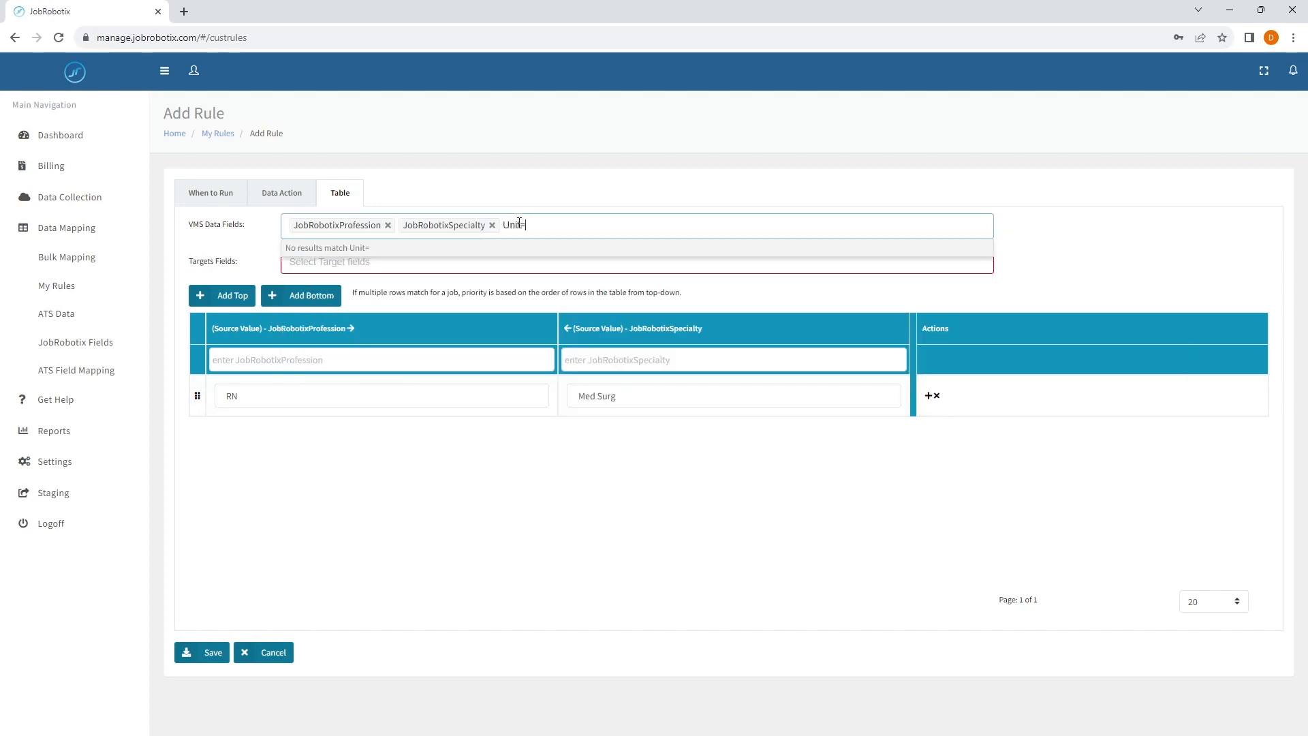
pyautogui.press('BackSpace')
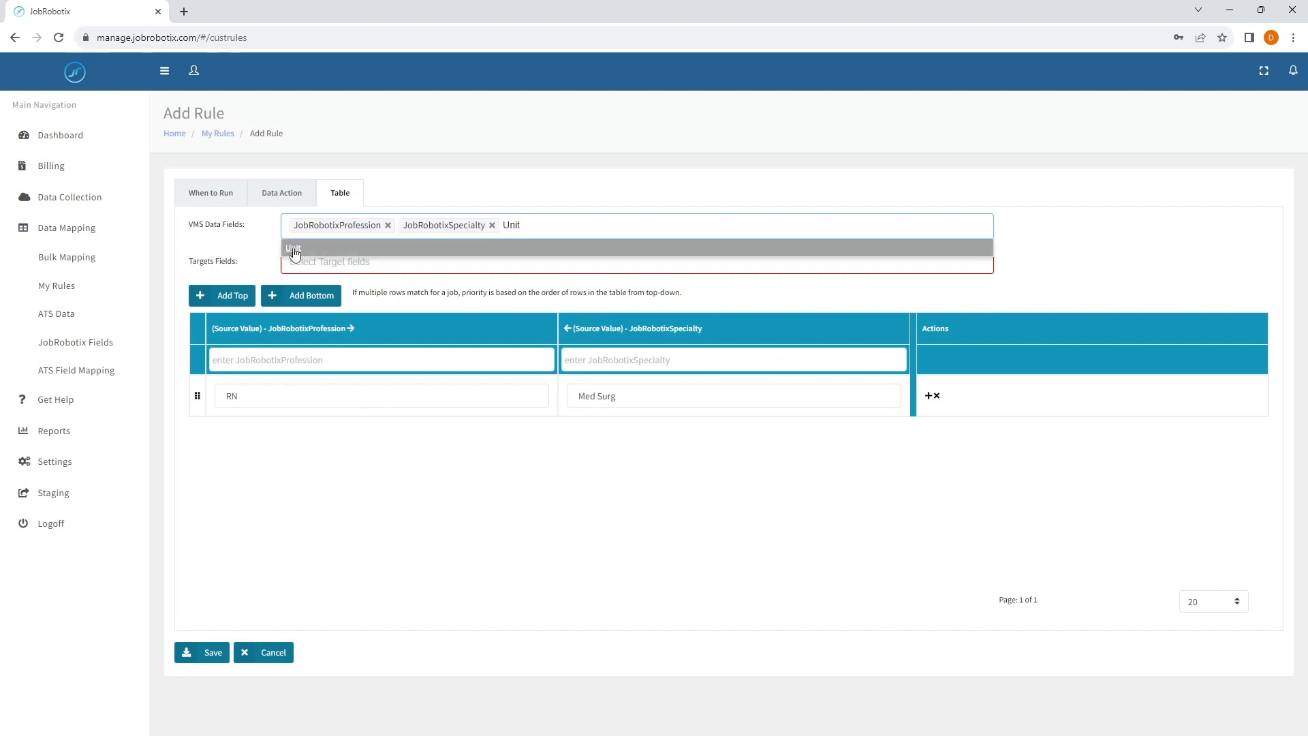
pyautogui.press('Return')
pyautogui.click(850, 397)
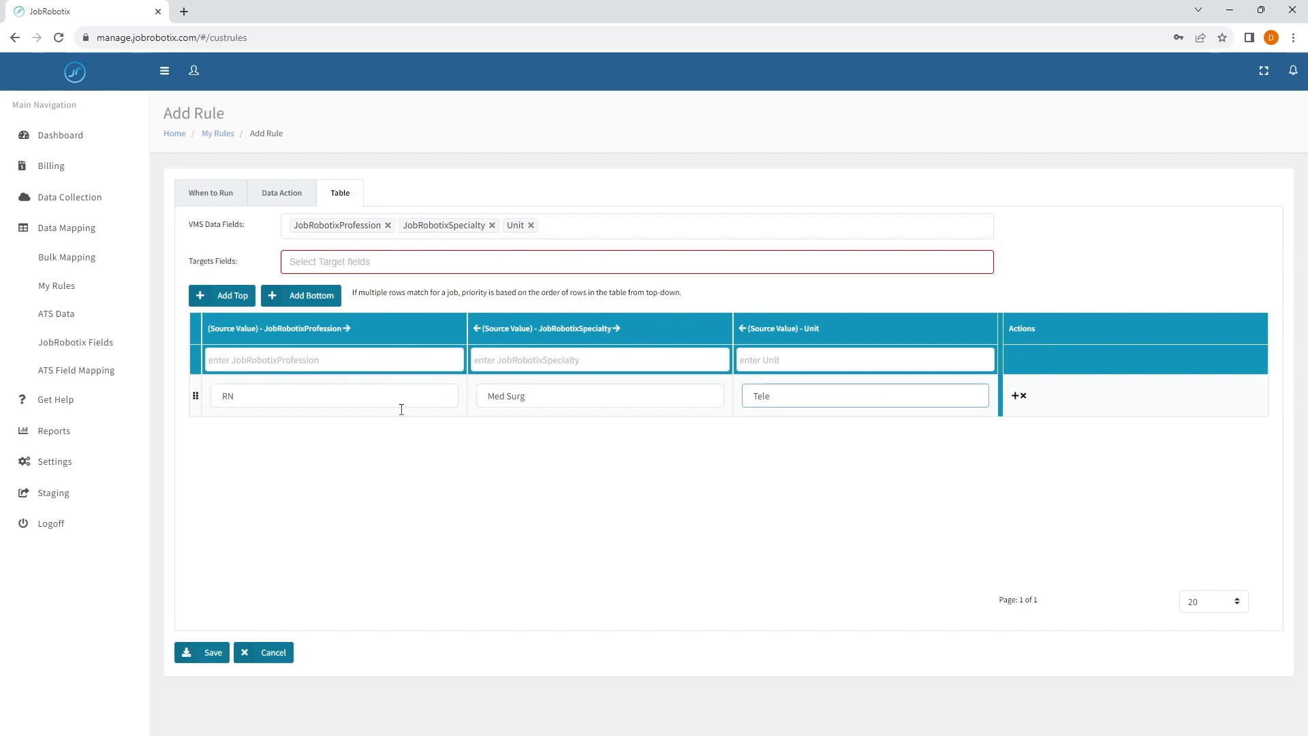
# - Review the profession, specialty and unit source values that the table row matches on
pyautogui.tripleClick(509, 396)
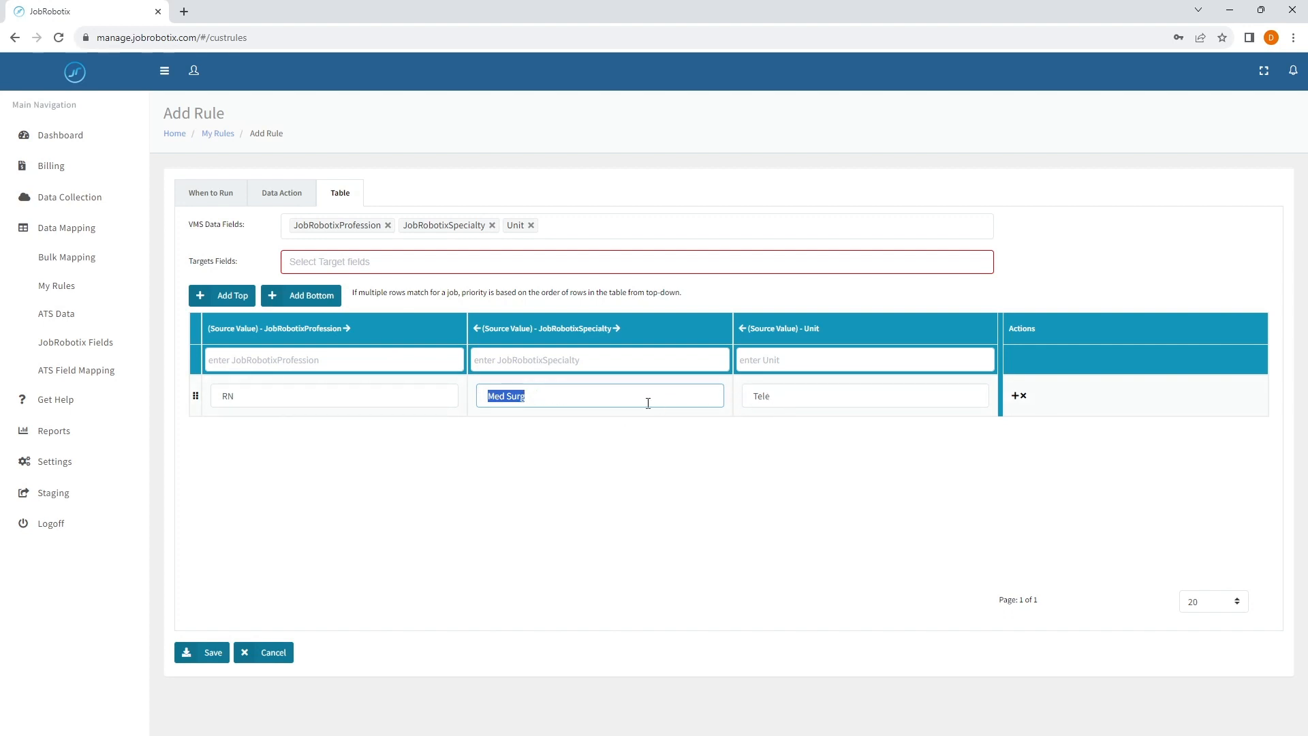
pyautogui.click(599, 400)
pyautogui.tripleClick(538, 396)
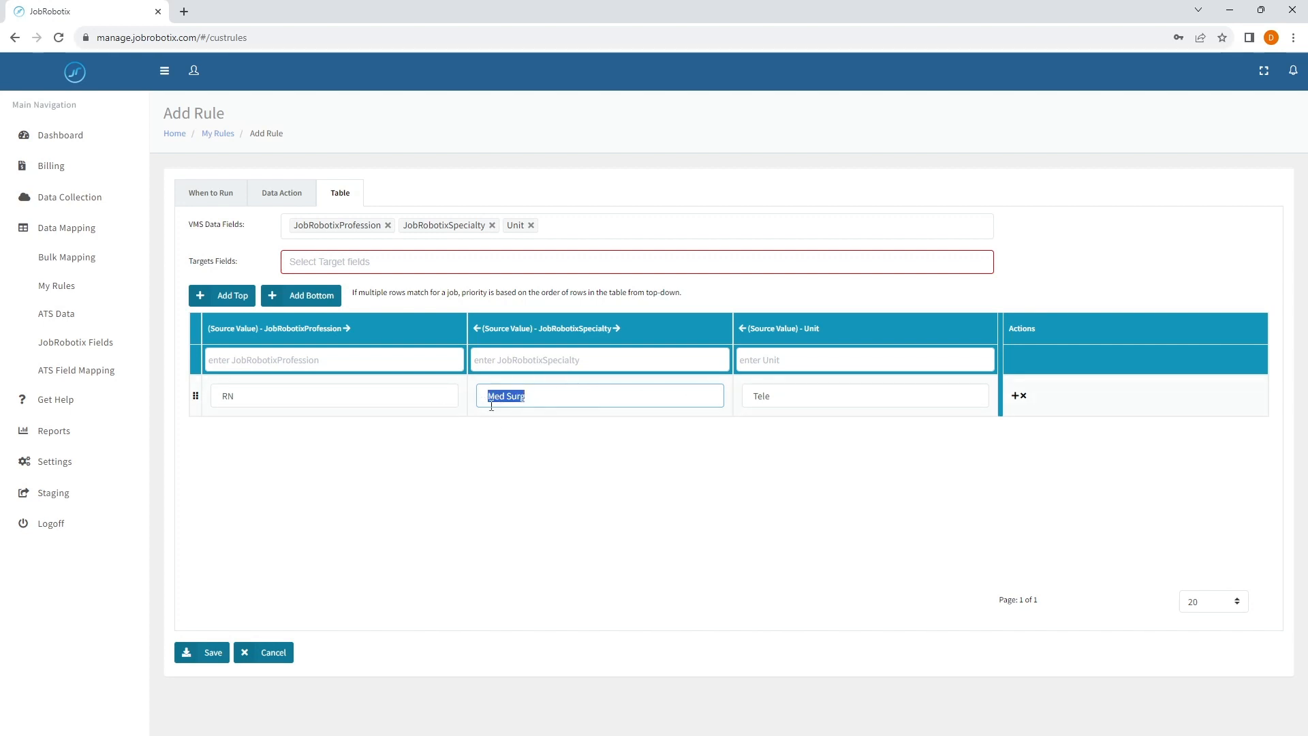
pyautogui.click(534, 395)
pyautogui.moveTo(770, 400); pyautogui.dragTo(759, 401)
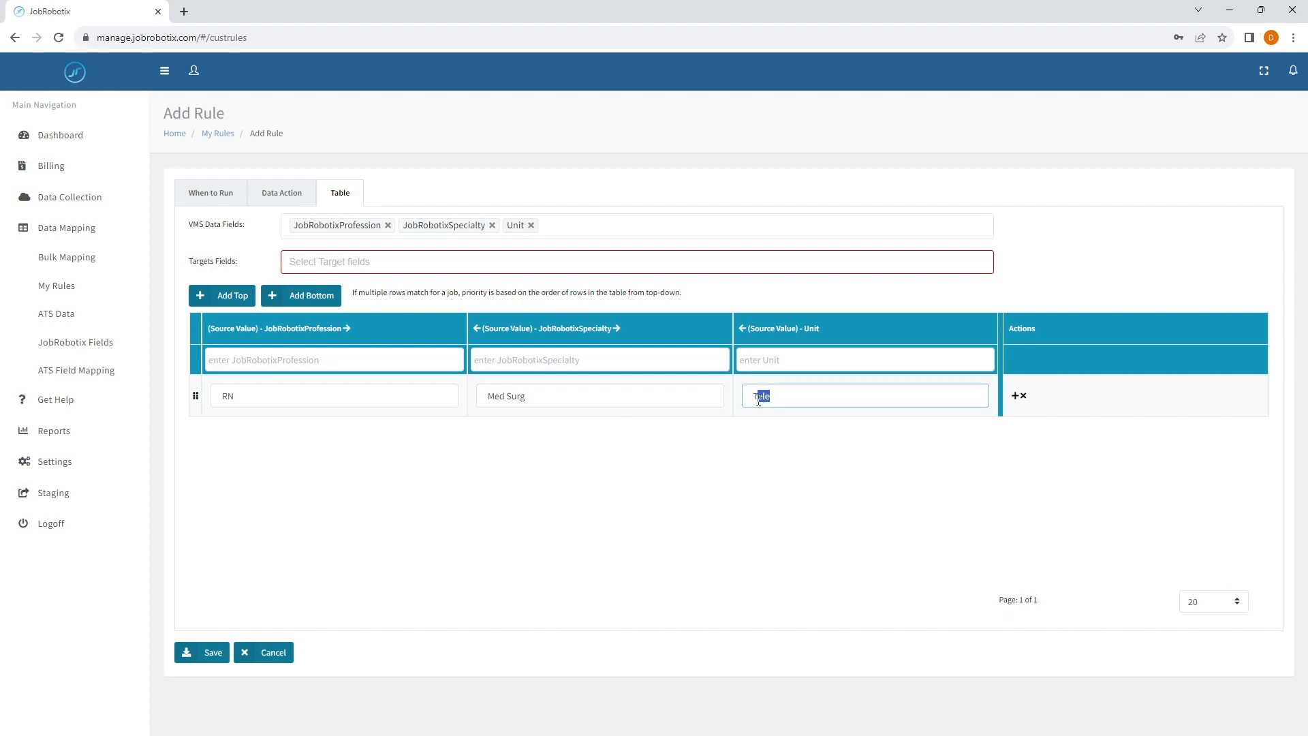
pyautogui.click(776, 401)
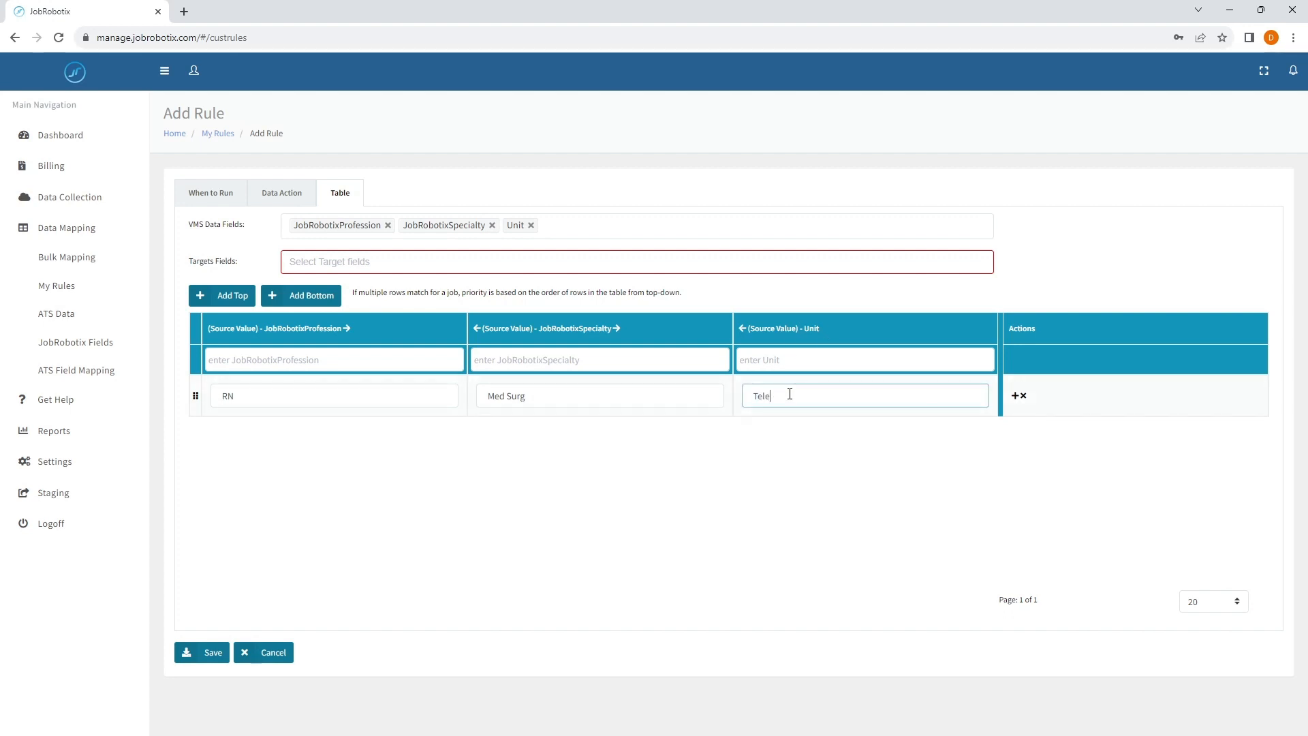
pyautogui.doubleClick(773, 400)
pyautogui.doubleClick(270, 393)
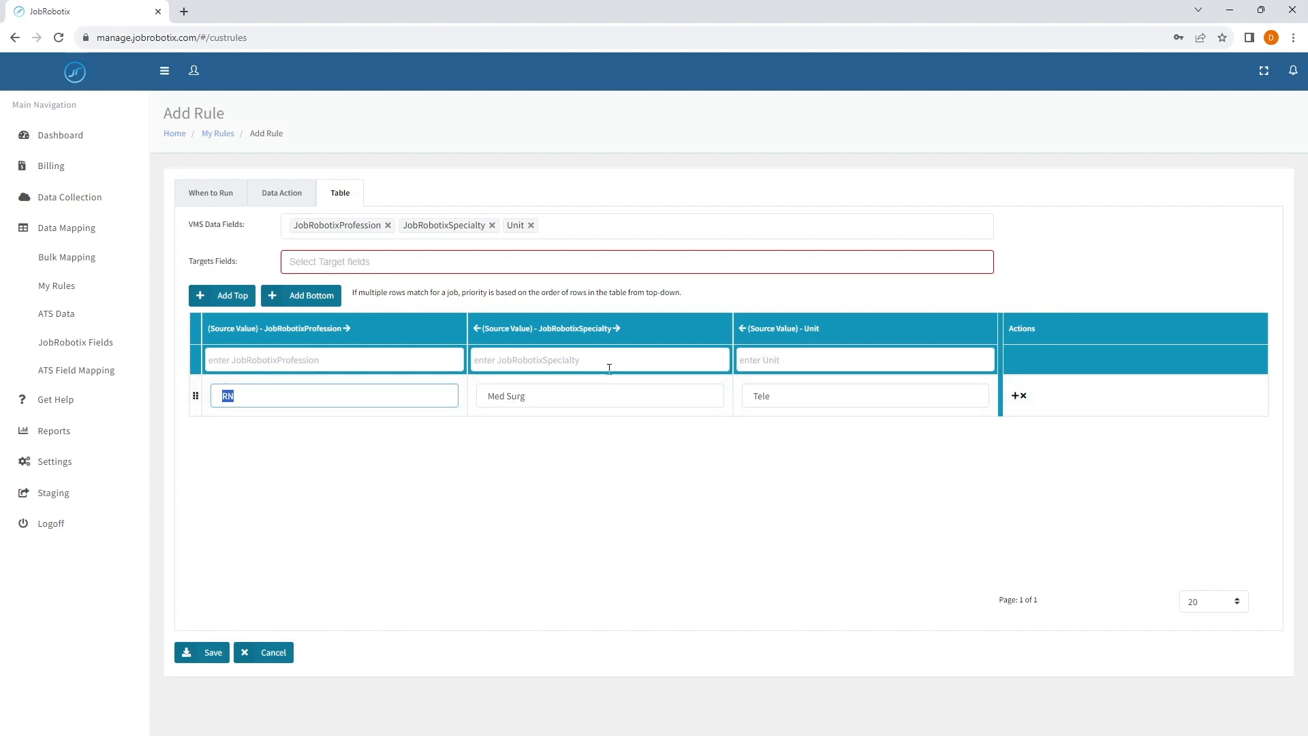
pyautogui.press('Tab')
pyautogui.click(642, 392)
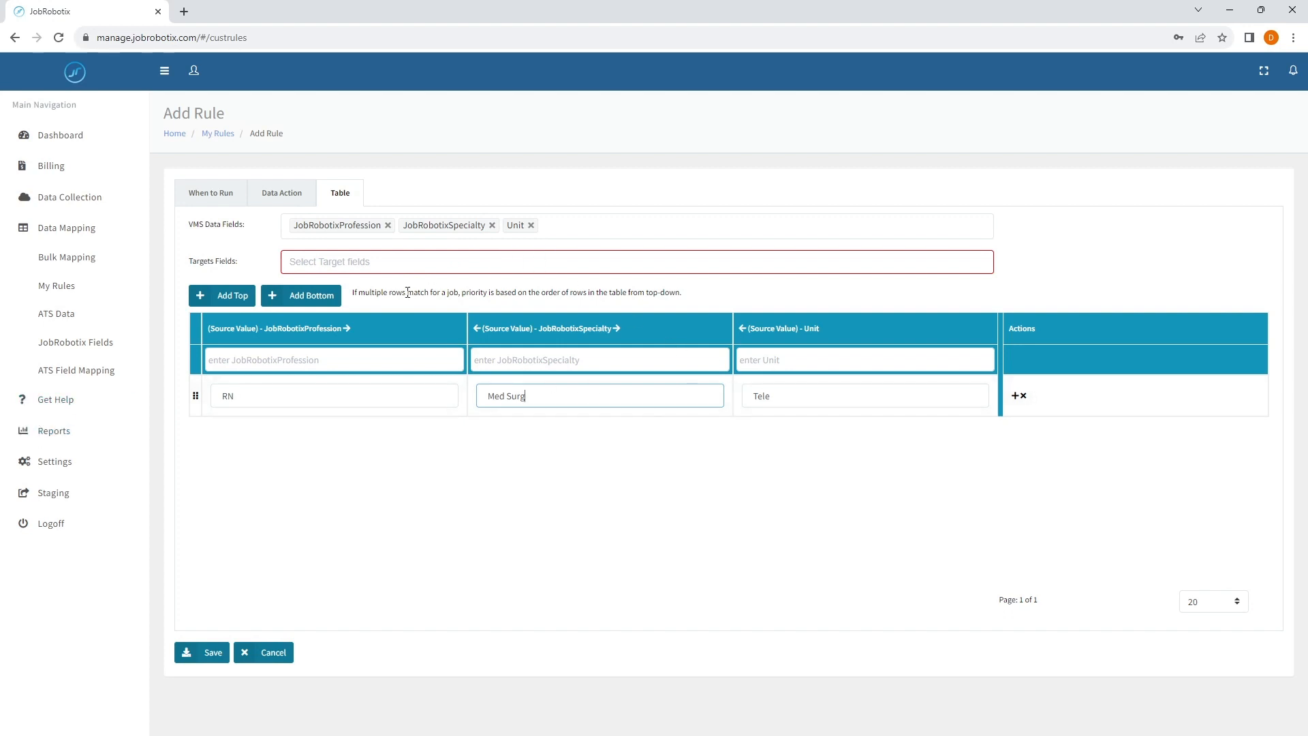
# - Add JobRobotixProfession as a target field of the table
pyautogui.click(368, 265)
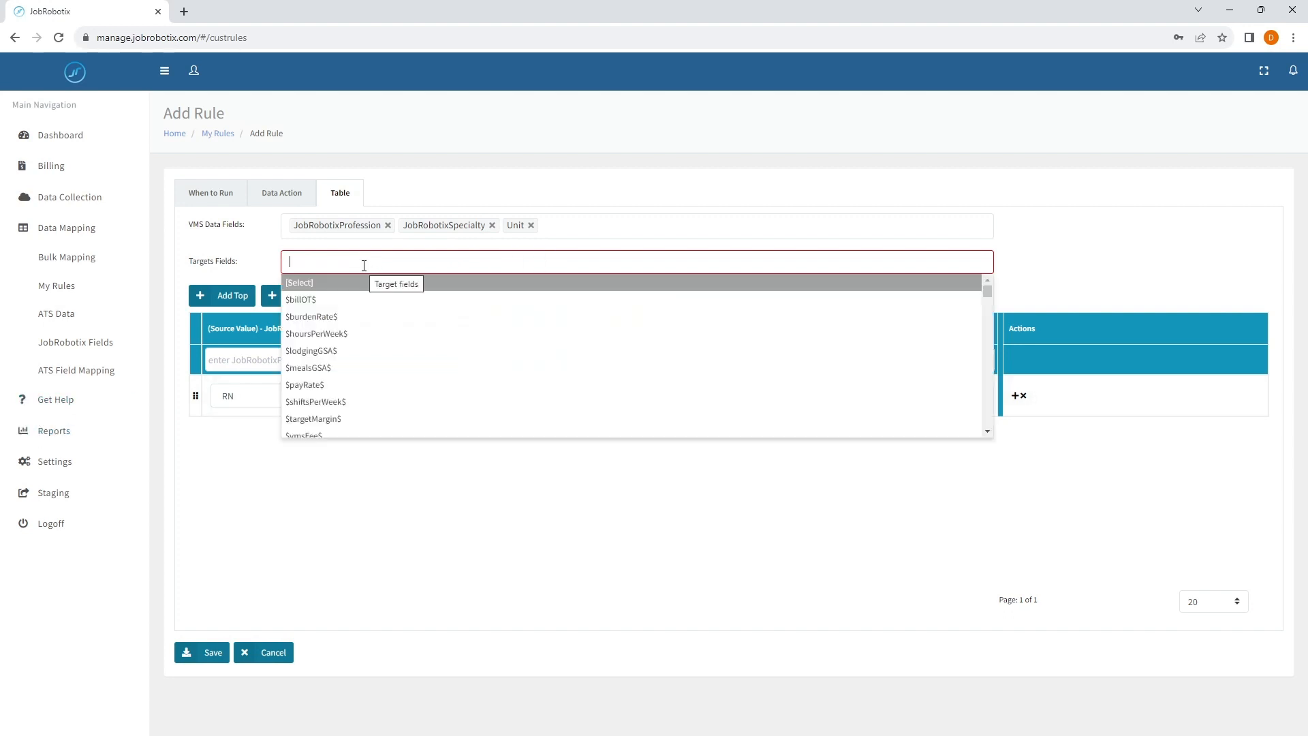
pyautogui.write('job')
pyautogui.press('Down')
pyautogui.press('Down')
pyautogui.press('Down')
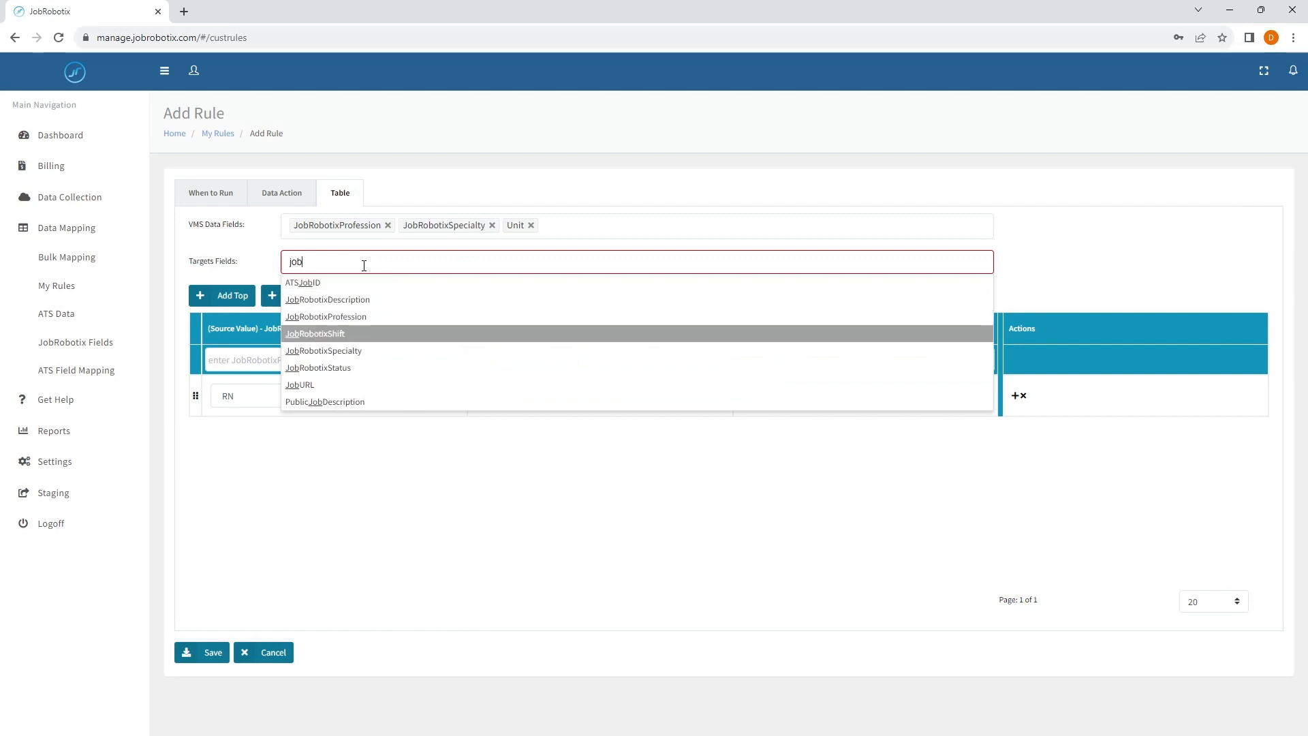
pyautogui.press('Up')
pyautogui.press('Return')
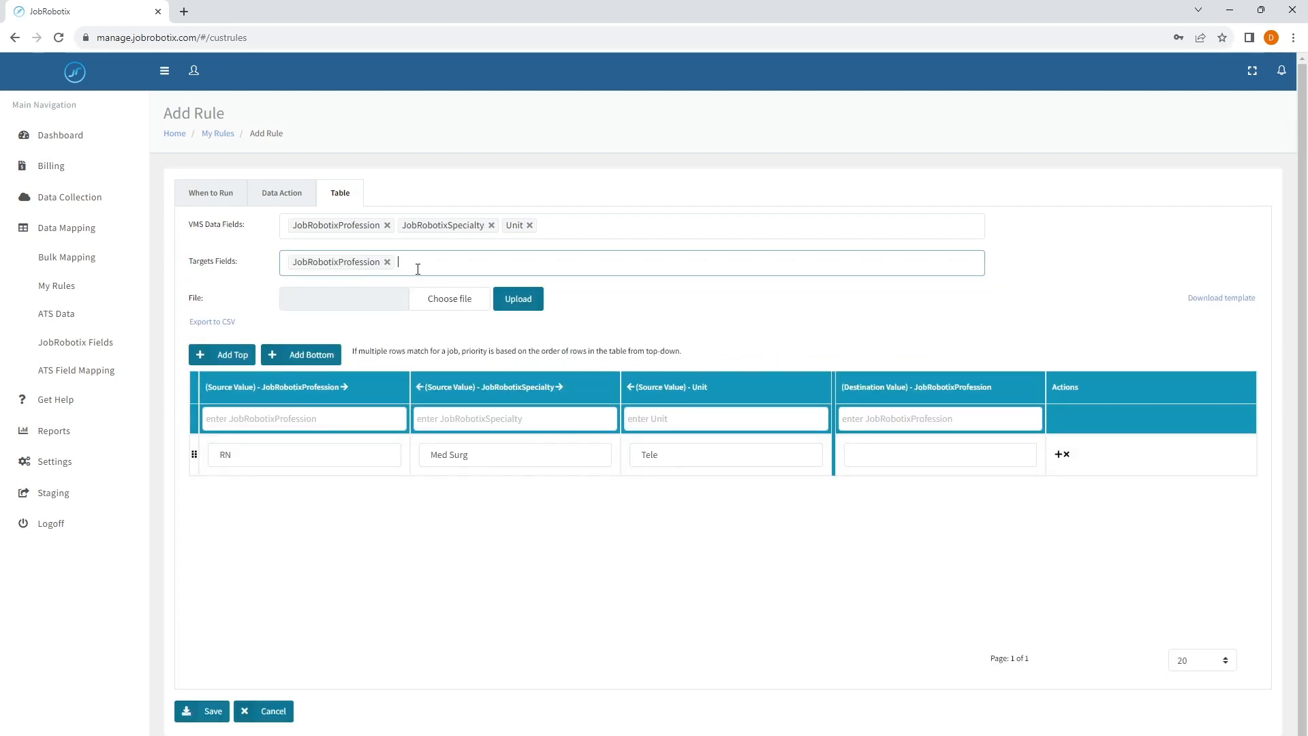
# - Check the rule's run conditions and add JobRobotixSpecialty as a second target field of the table
pyautogui.click(229, 195)
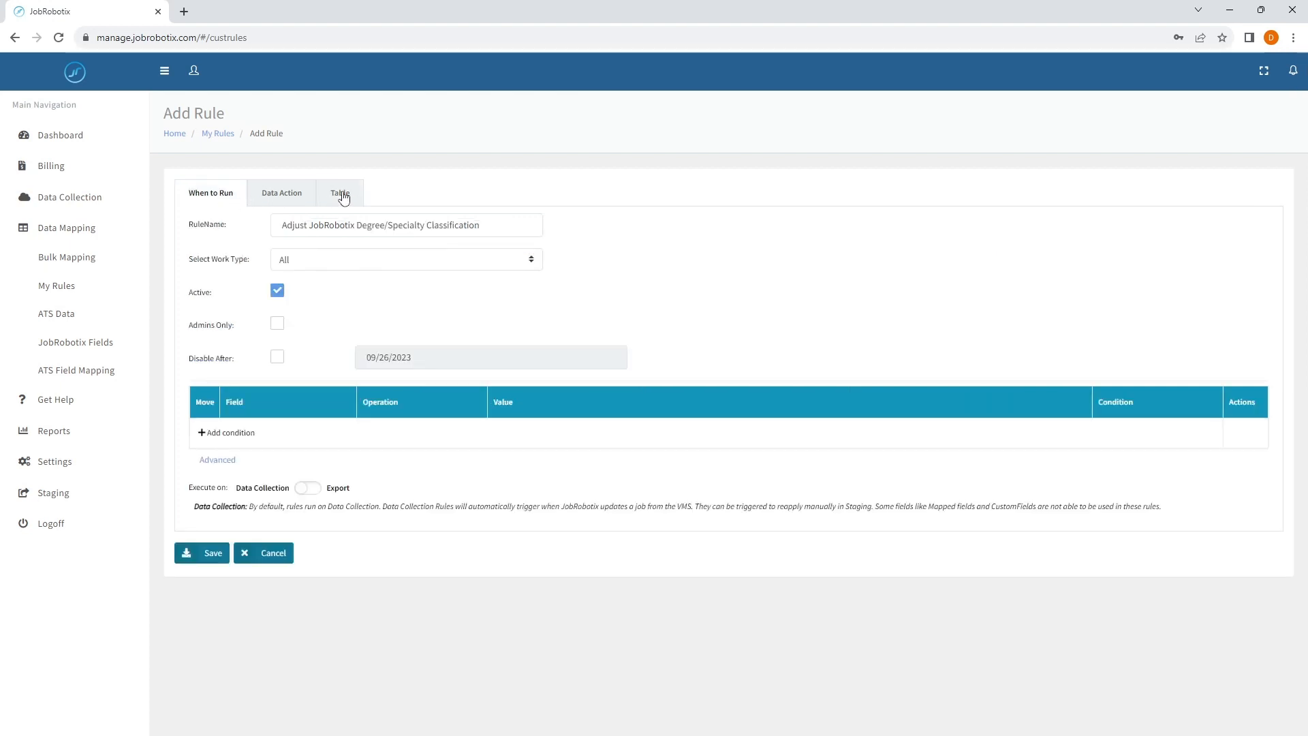
pyautogui.click(340, 196)
pyautogui.click(425, 265)
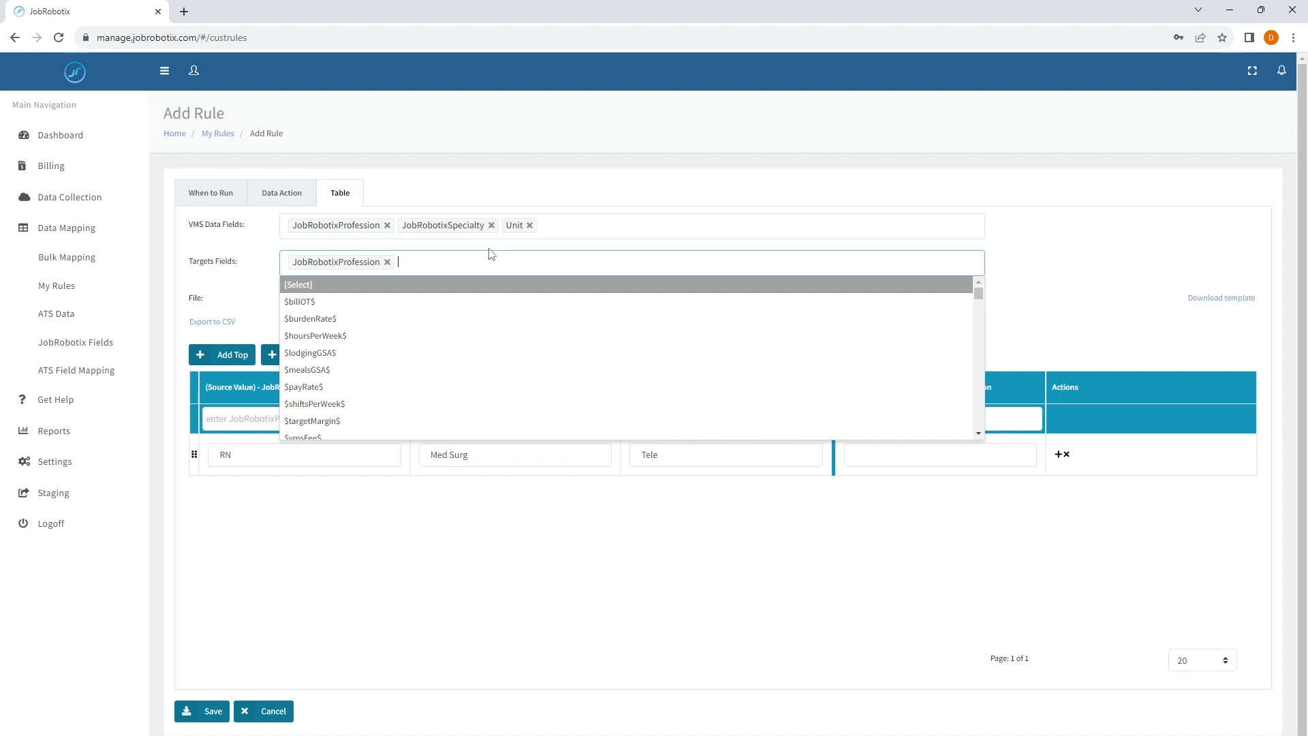
pyautogui.write('job')
pyautogui.press('Down')
pyautogui.press('Down')
pyautogui.press('Down')
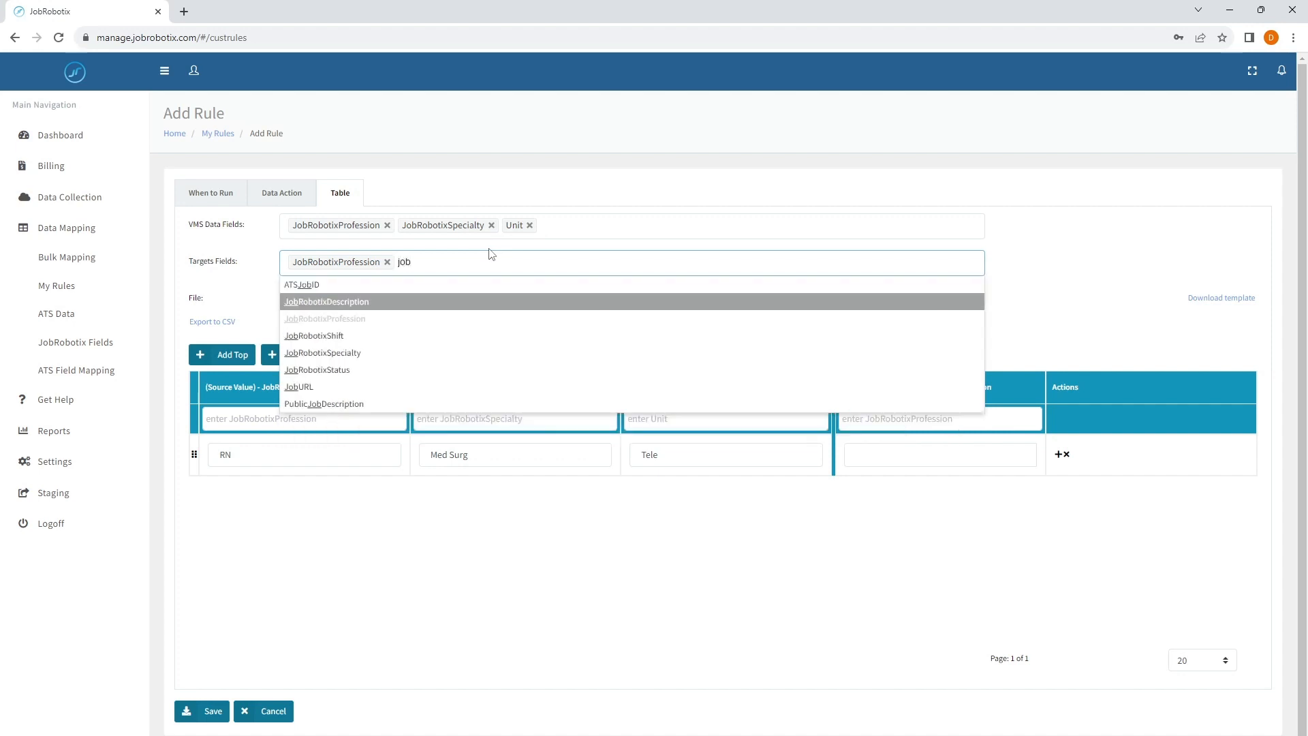
pyautogui.press('Return')
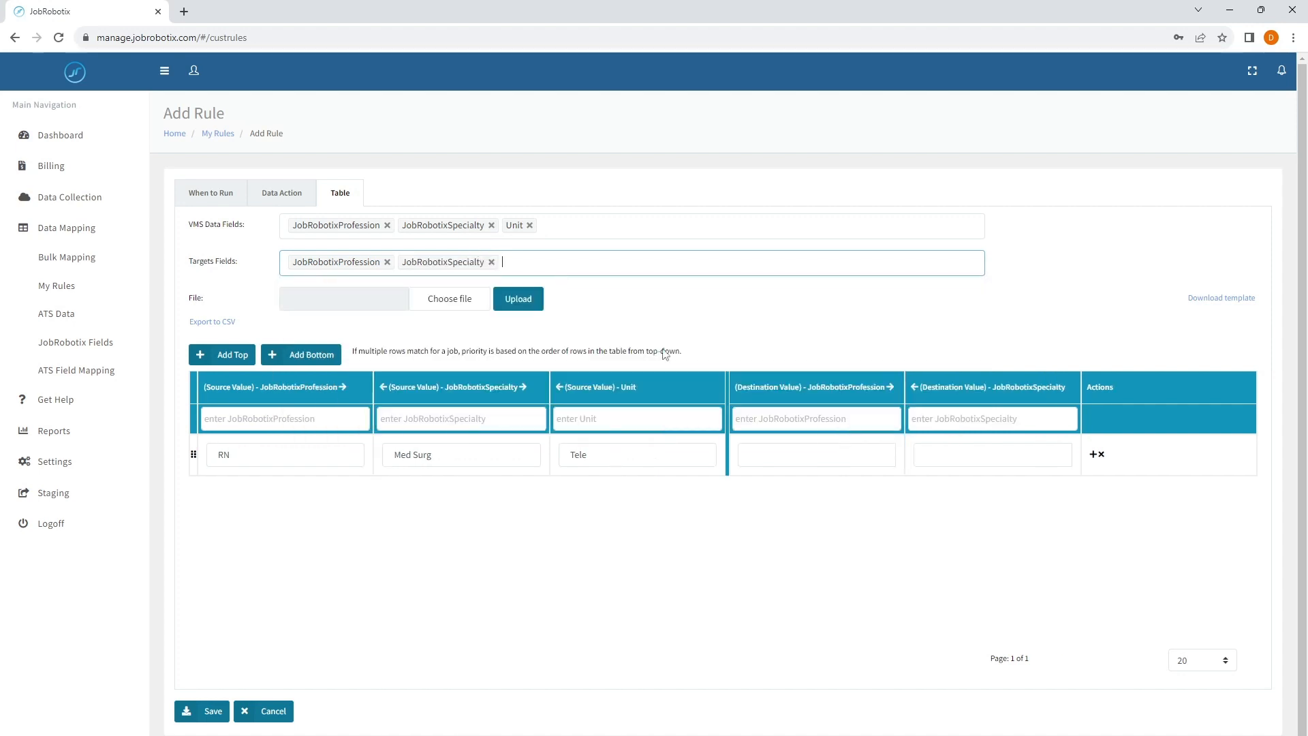
# - Set the destination JobRobotixSpecialty value to Med Surg Tele and save the rule, accepting the change to job processing
pyautogui.click(917, 457)
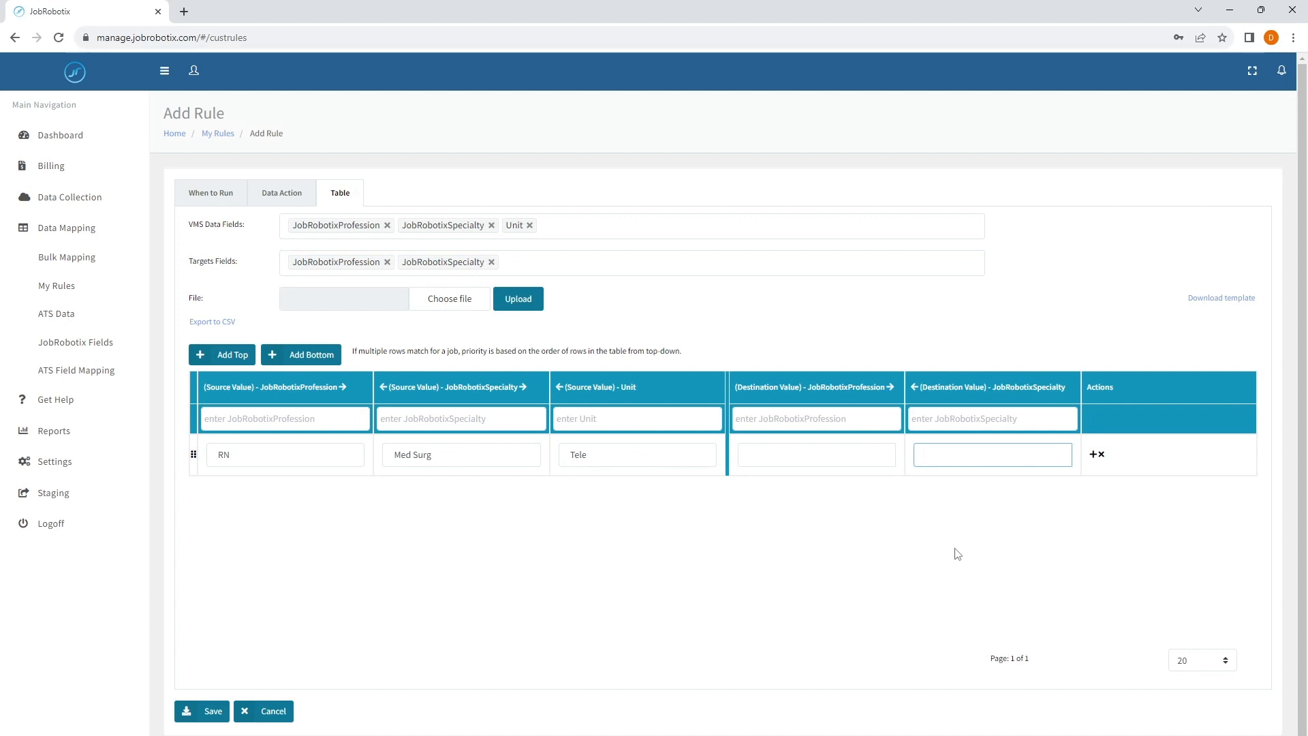
pyautogui.write('Med Surg Tele')
pyautogui.click(212, 712)
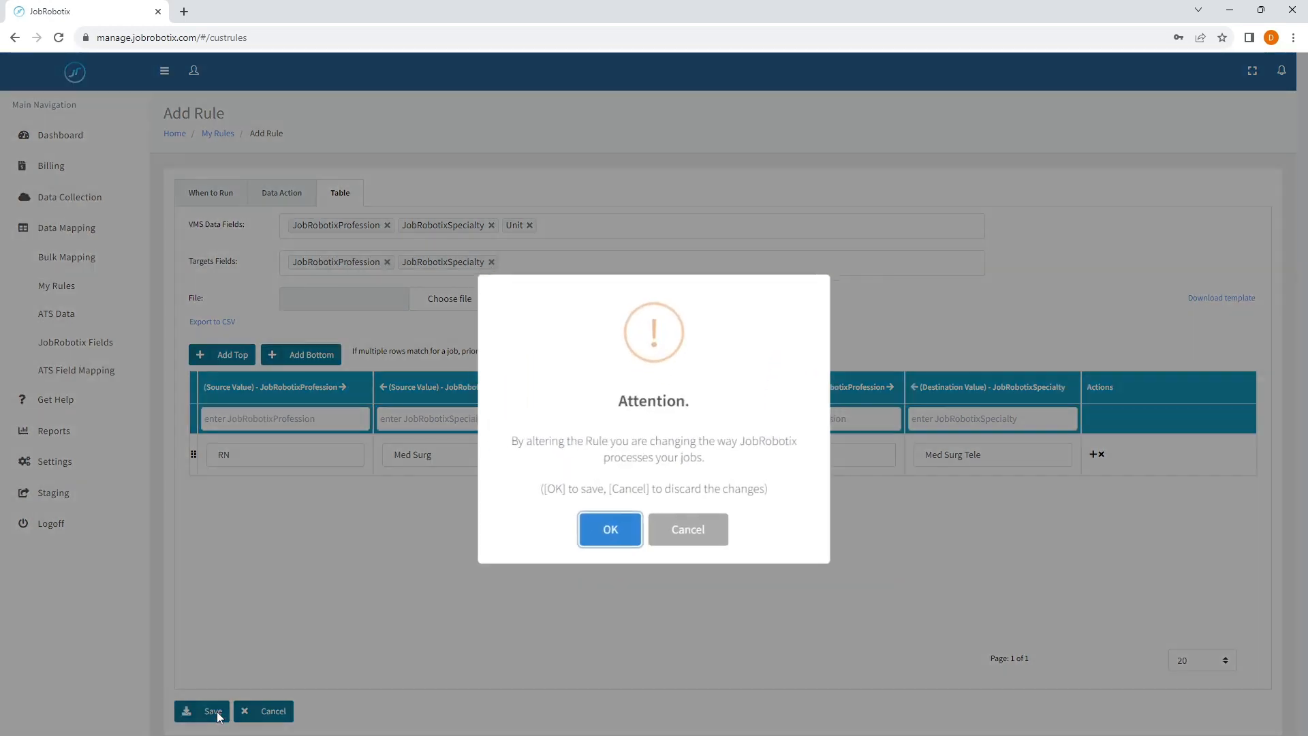
pyautogui.click(613, 535)
pyautogui.click(617, 519)
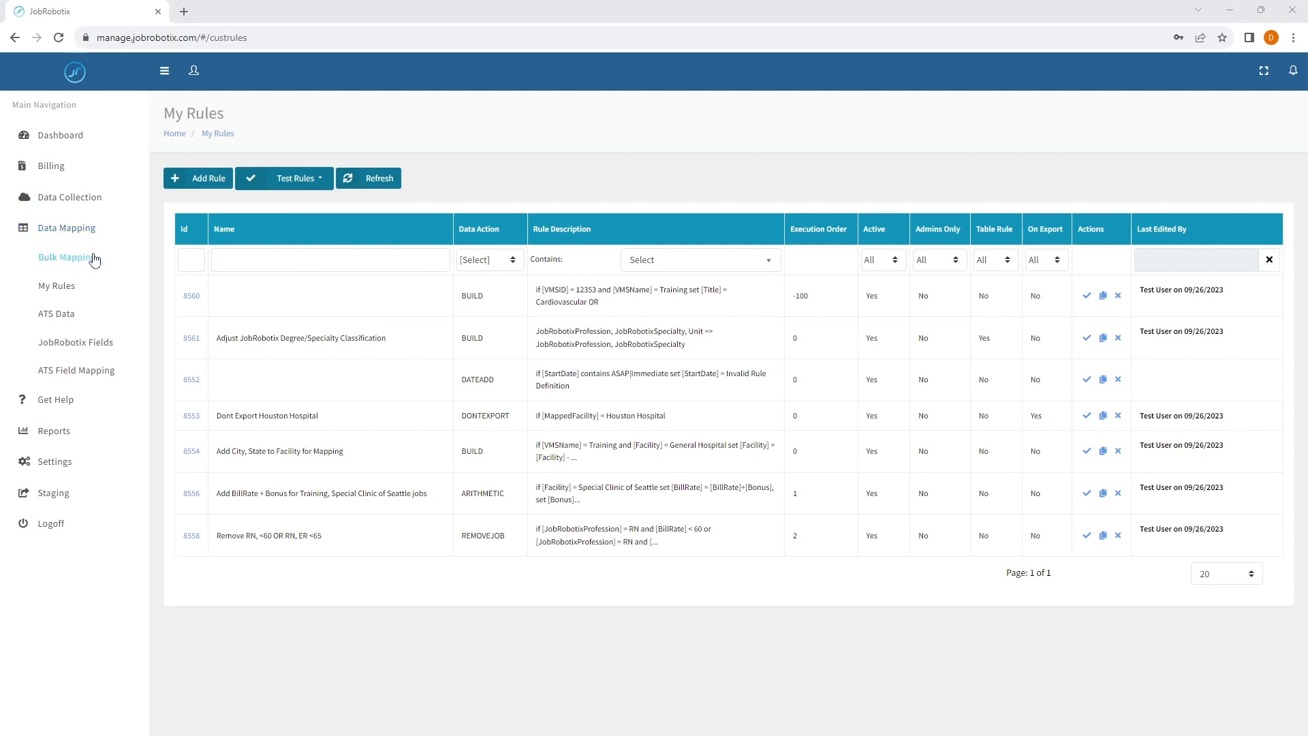
# - Upload the jobs from the copied Google path in Upload Jobs and post them
pyautogui.click(68, 197)
pyautogui.click(71, 283)
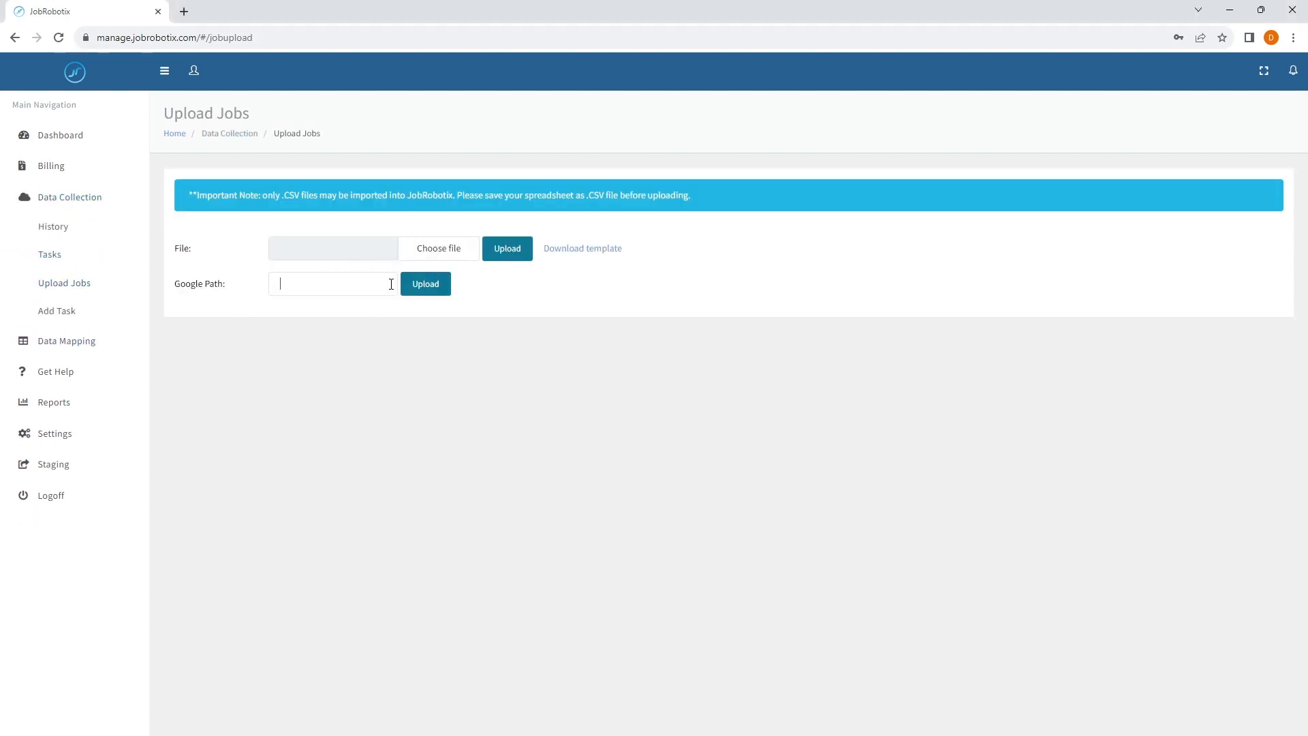
pyautogui.hotkey('ctrl', 'v')
pyautogui.click(425, 283)
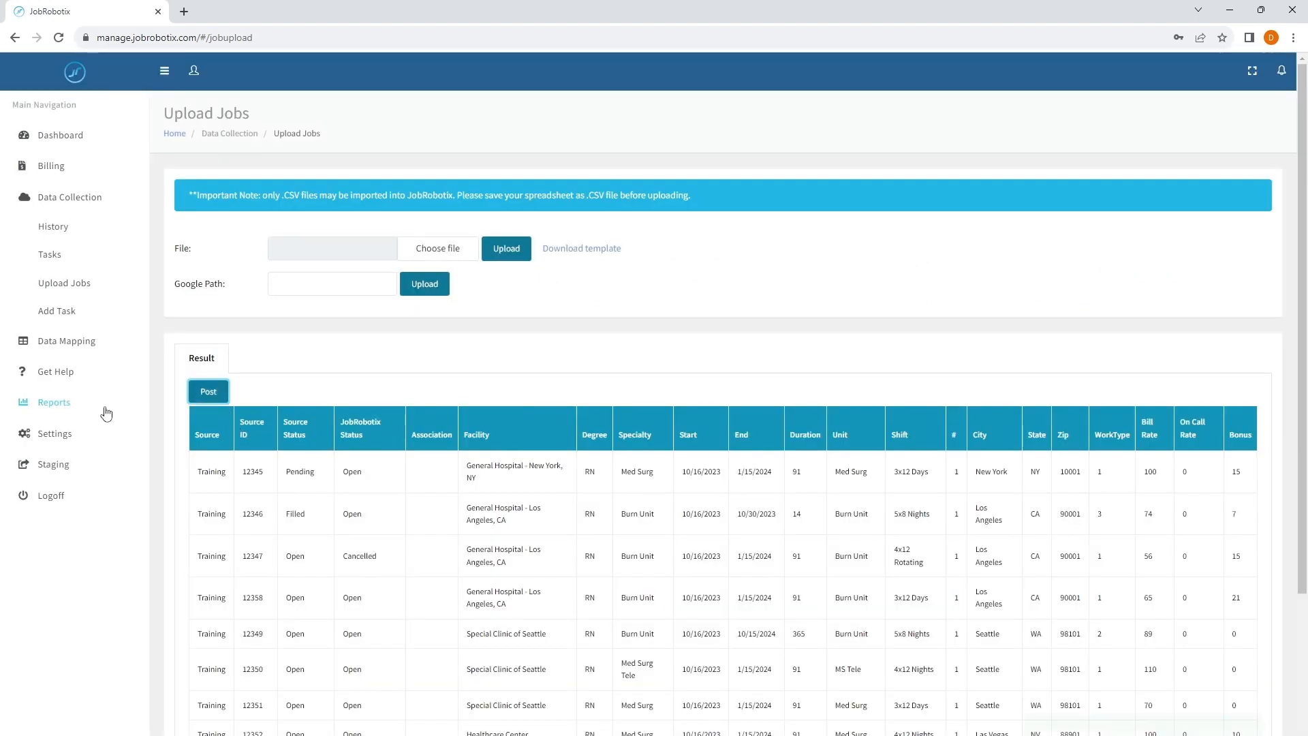
# - Go to Staging and review the actions available for the job with source ID 12357, leaving it unselected
pyautogui.click(54, 464)
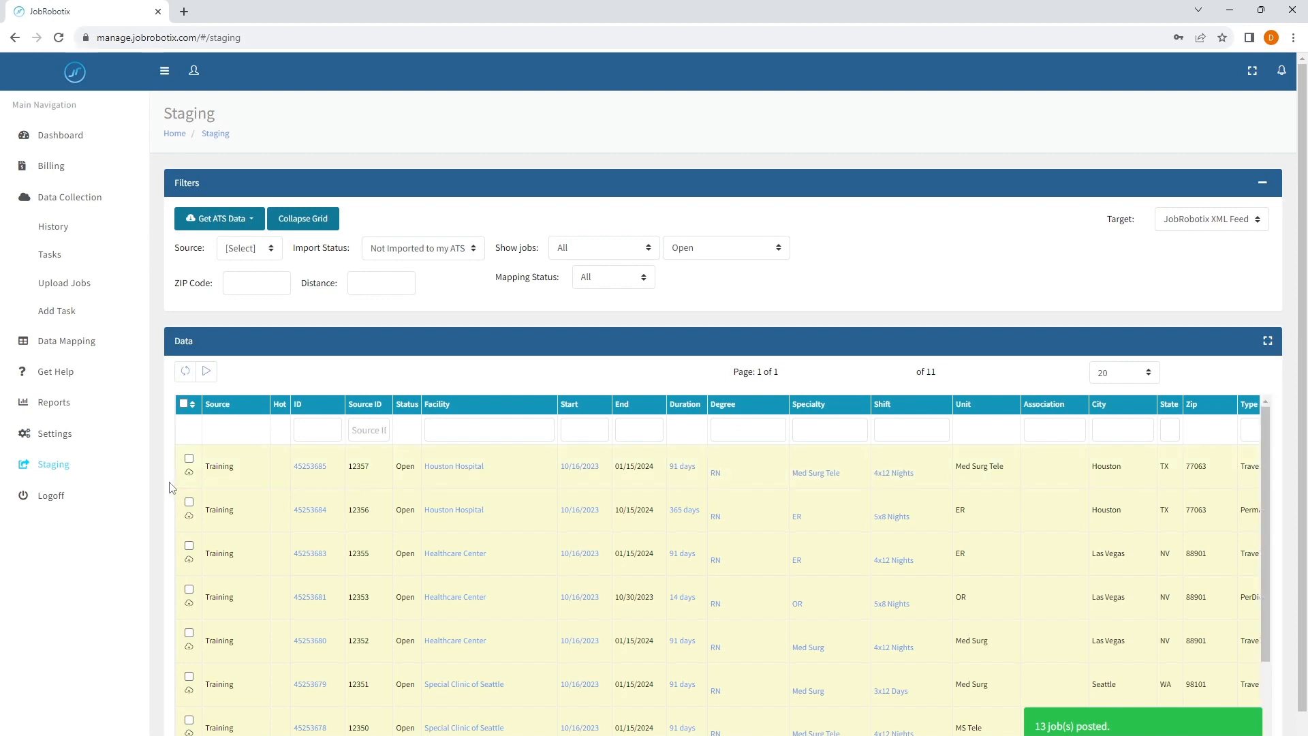
pyautogui.click(189, 457)
pyautogui.click(202, 372)
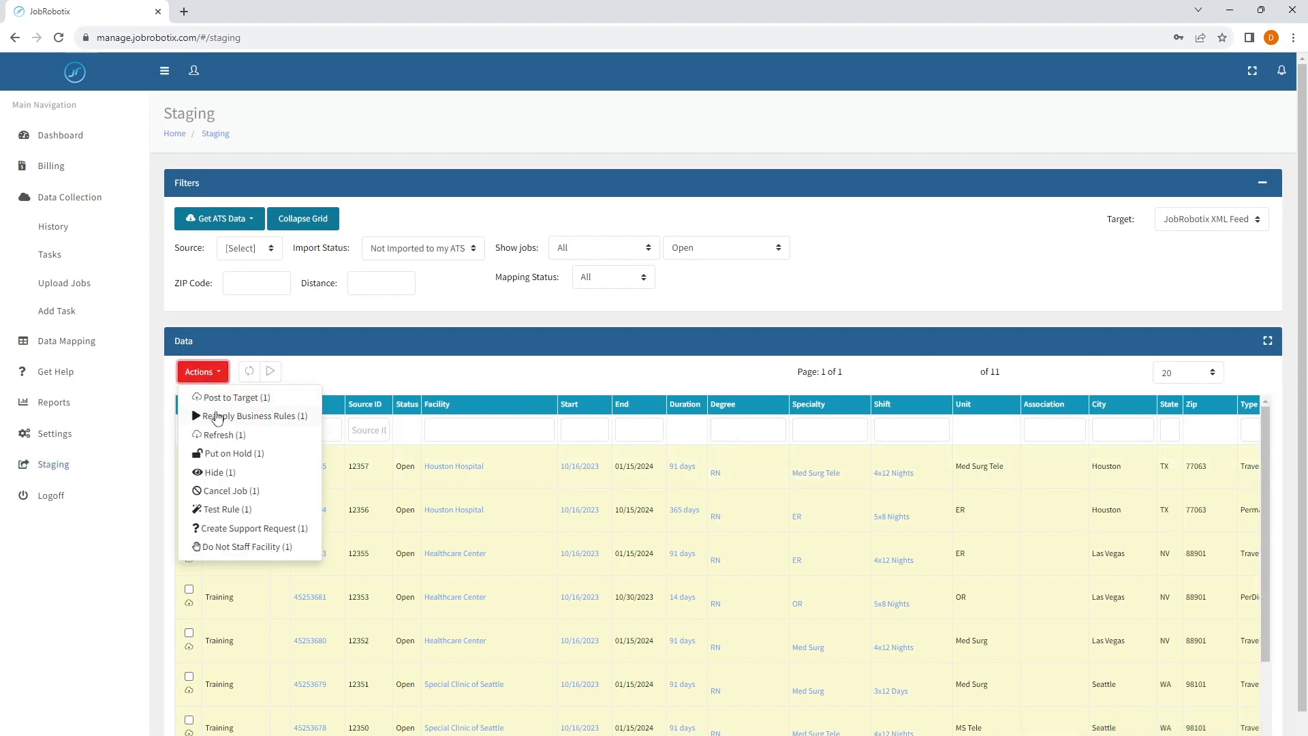
pyautogui.click(374, 358)
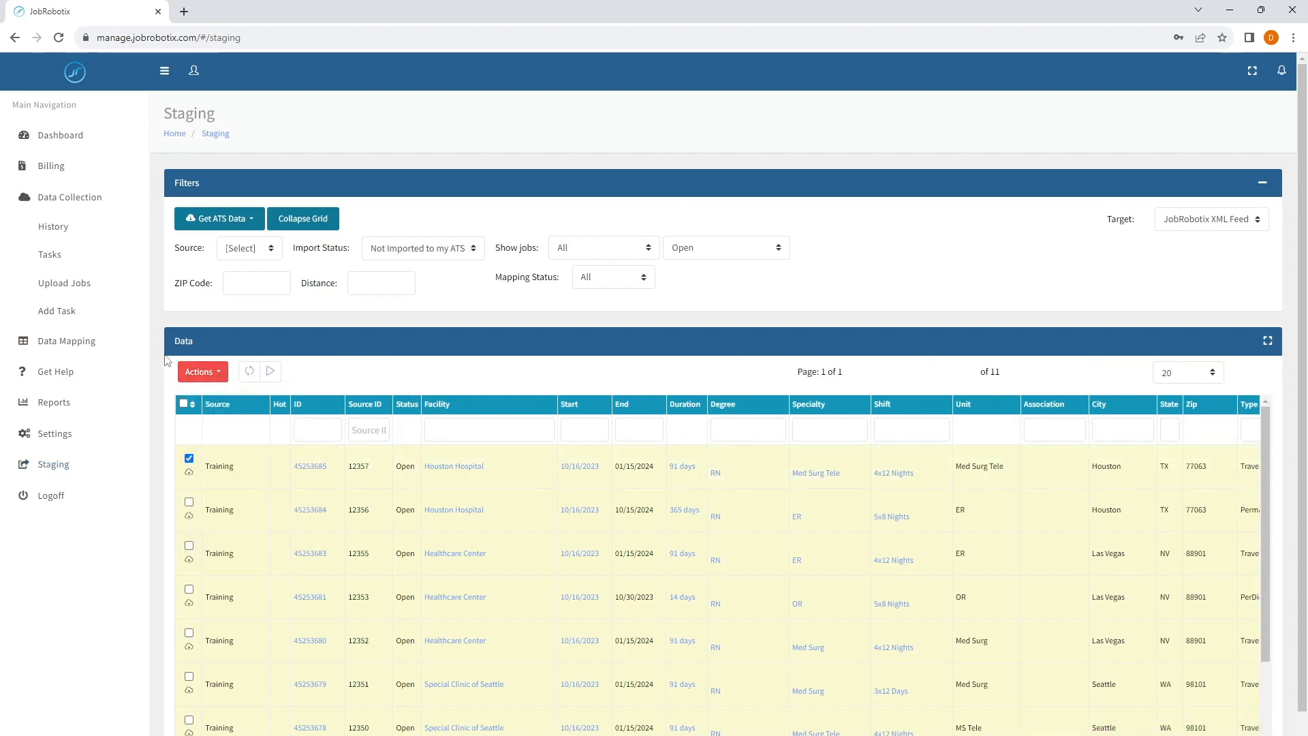
pyautogui.click(189, 458)
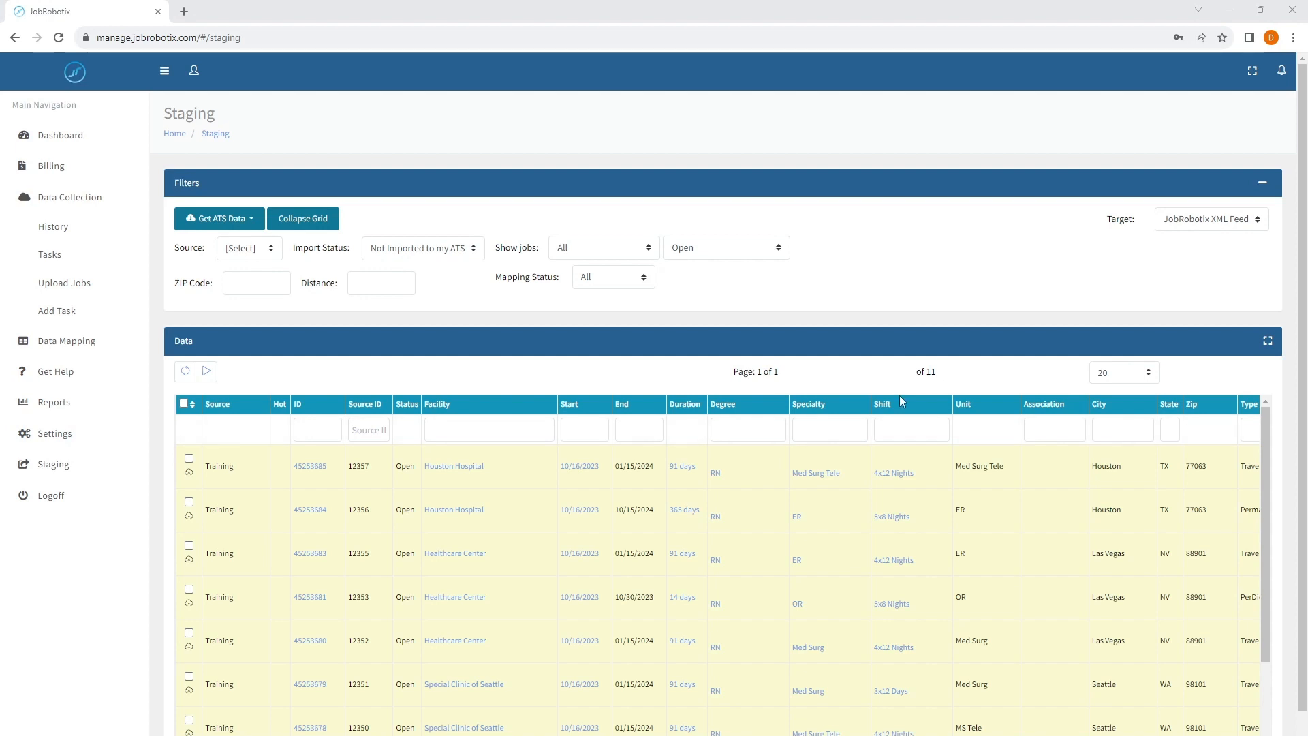
# - Filter the staged jobs by ID 45253678 and check that job's degree, specialty and unit
pyautogui.click(310, 429)
pyautogui.write('45253678')
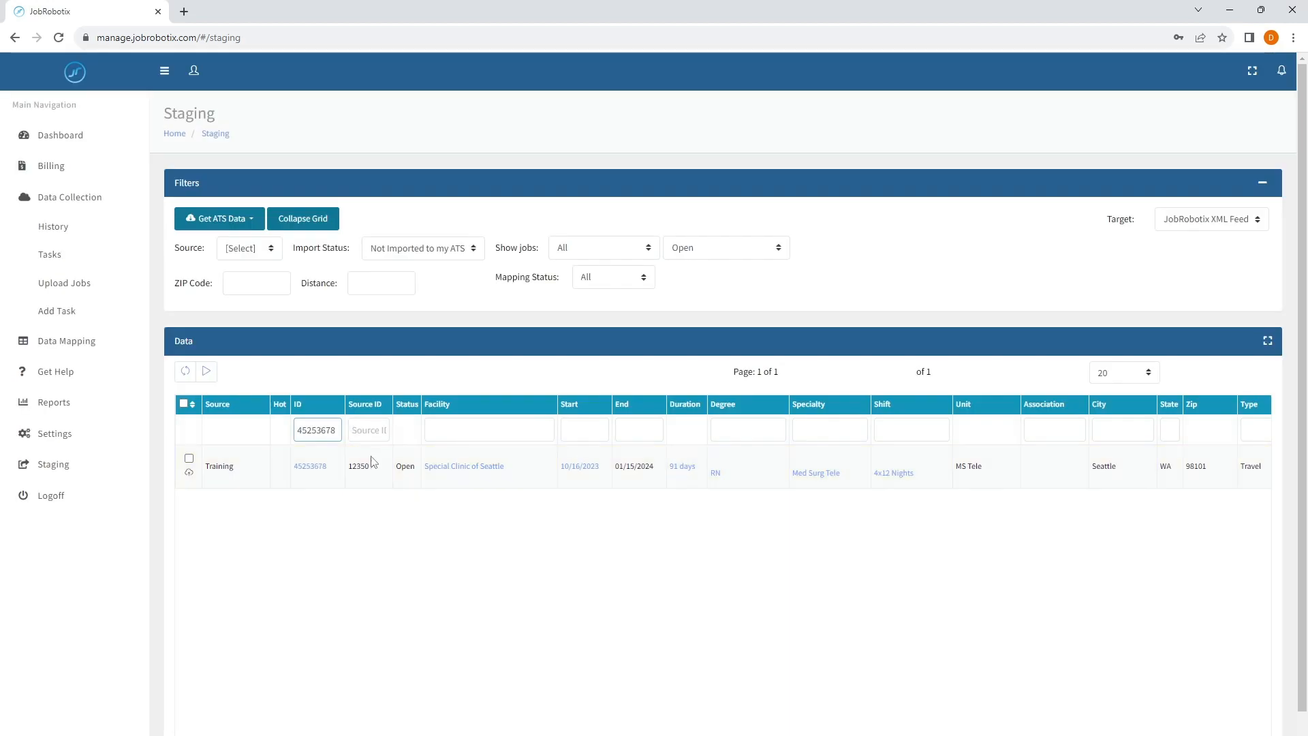
pyautogui.moveTo(856, 482); pyautogui.dragTo(790, 475)
pyautogui.click(850, 482)
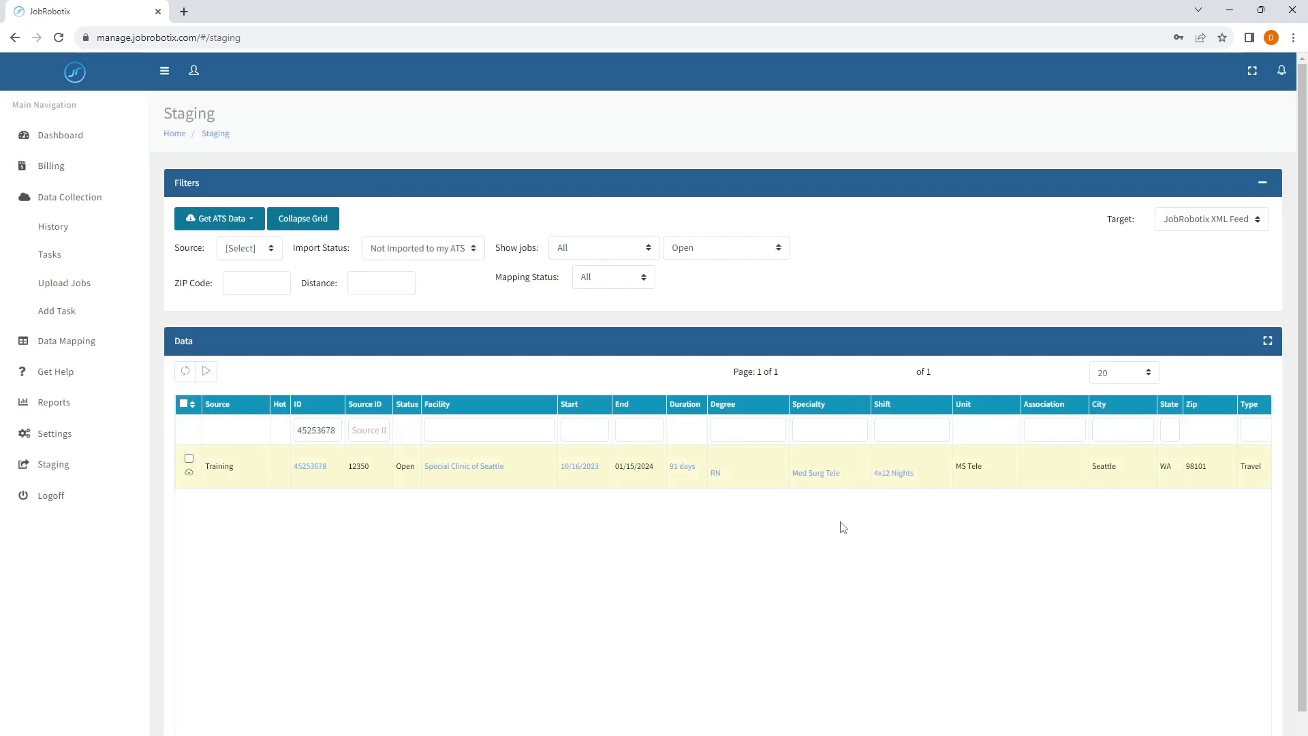
pyautogui.doubleClick(716, 472)
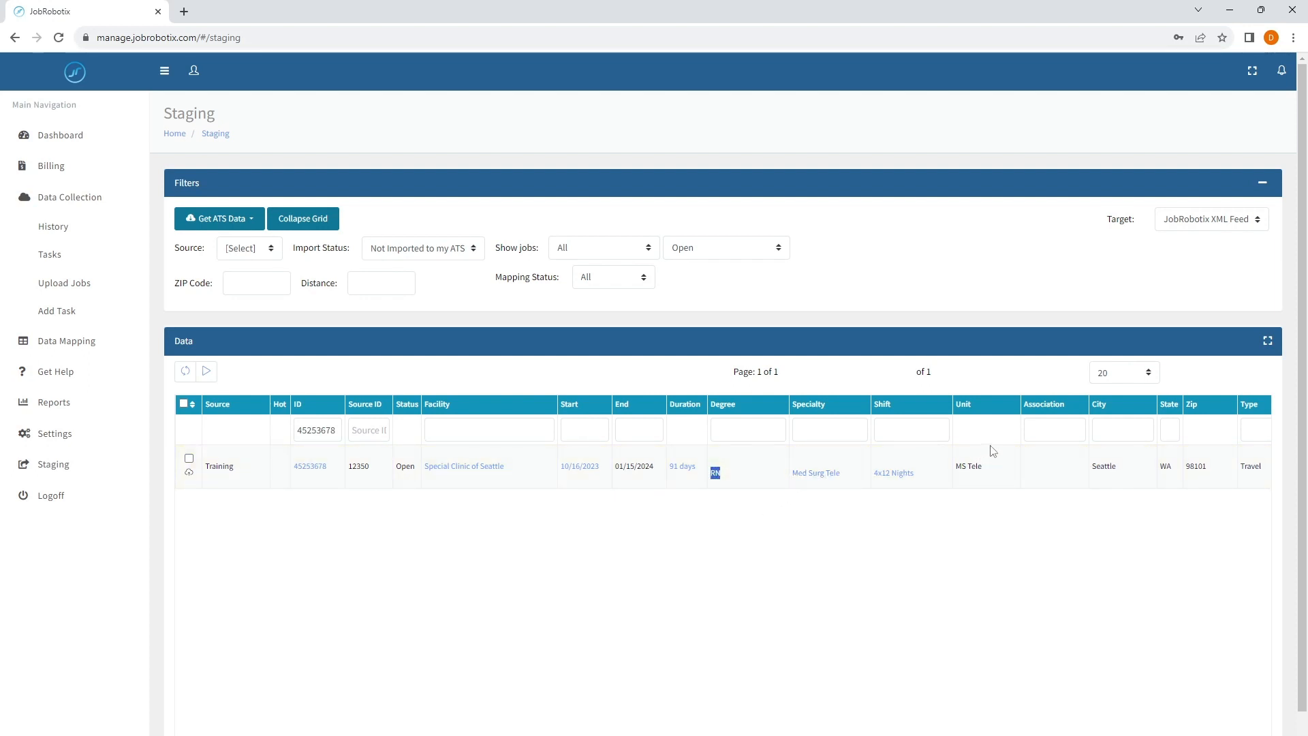
pyautogui.moveTo(993, 466); pyautogui.dragTo(978, 466)
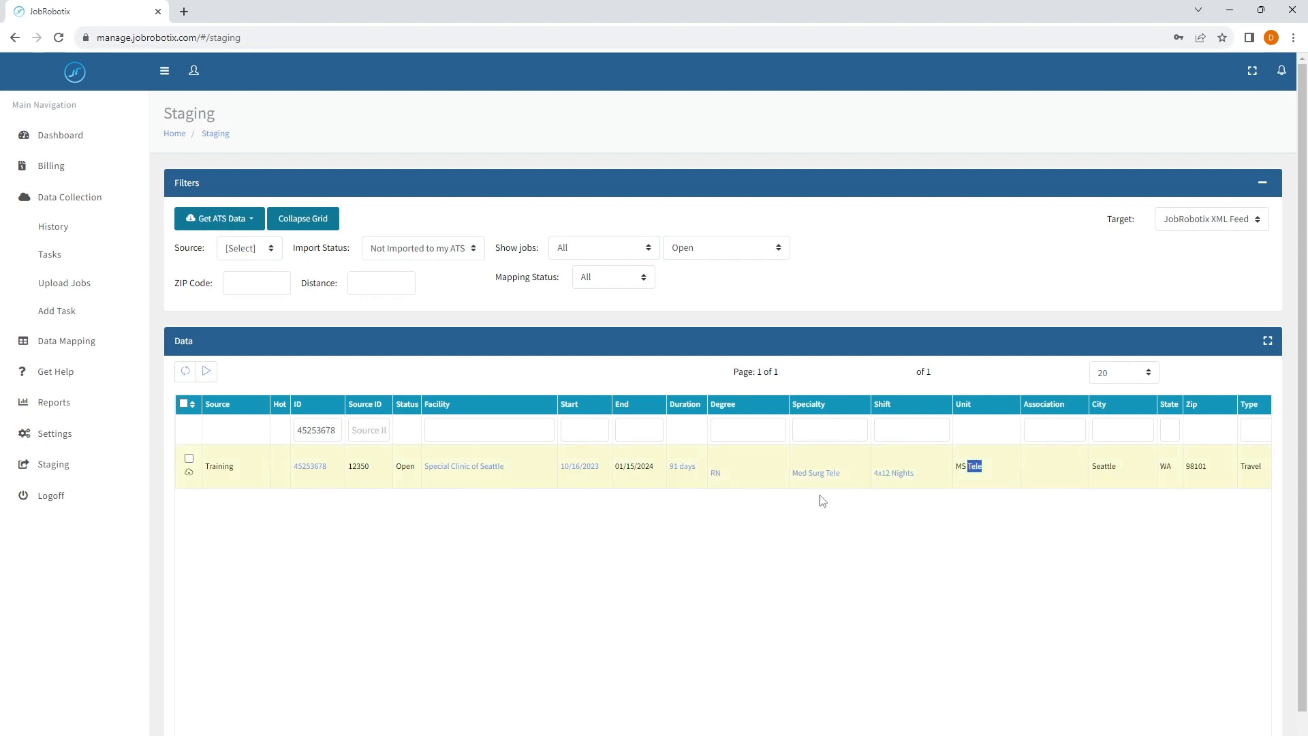
pyautogui.moveTo(844, 481); pyautogui.dragTo(797, 480)
pyautogui.click(780, 521)
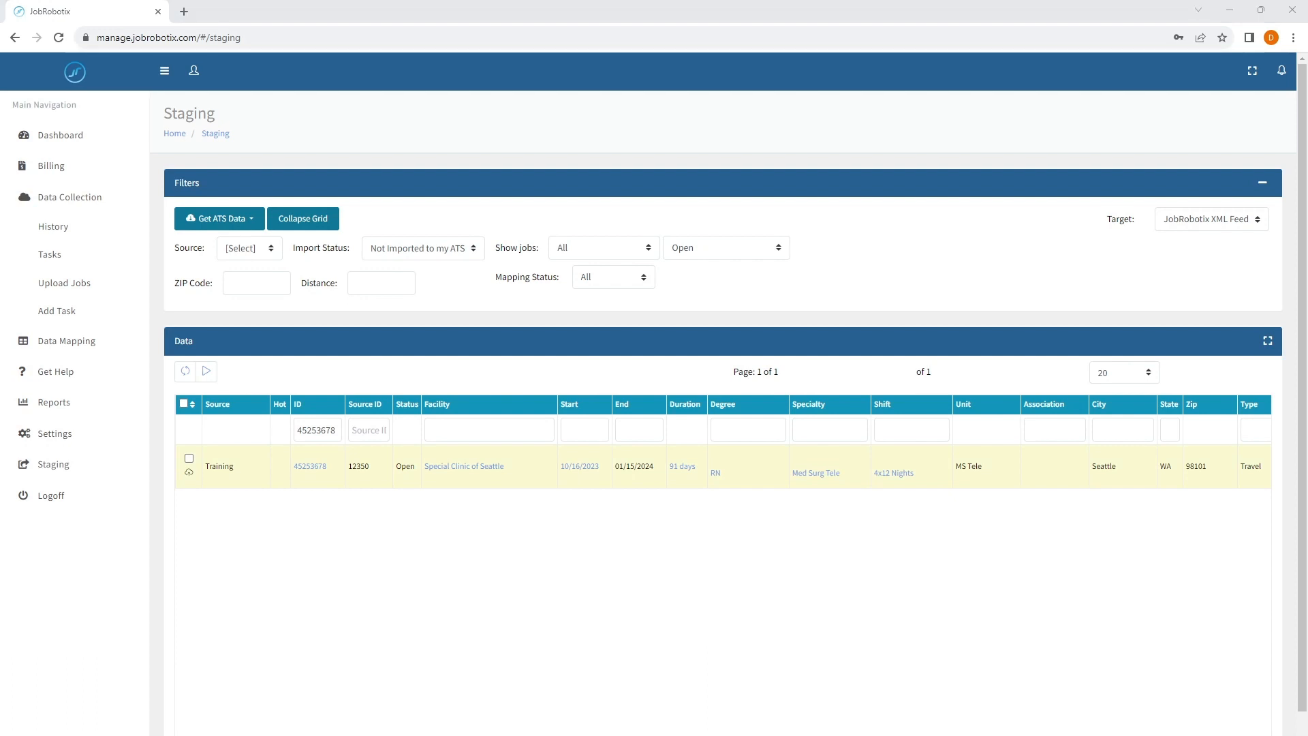
# - Filter the staged jobs by ID 45253681, check its degree, specialty and unit, and read the title in its details
pyautogui.click(331, 423)
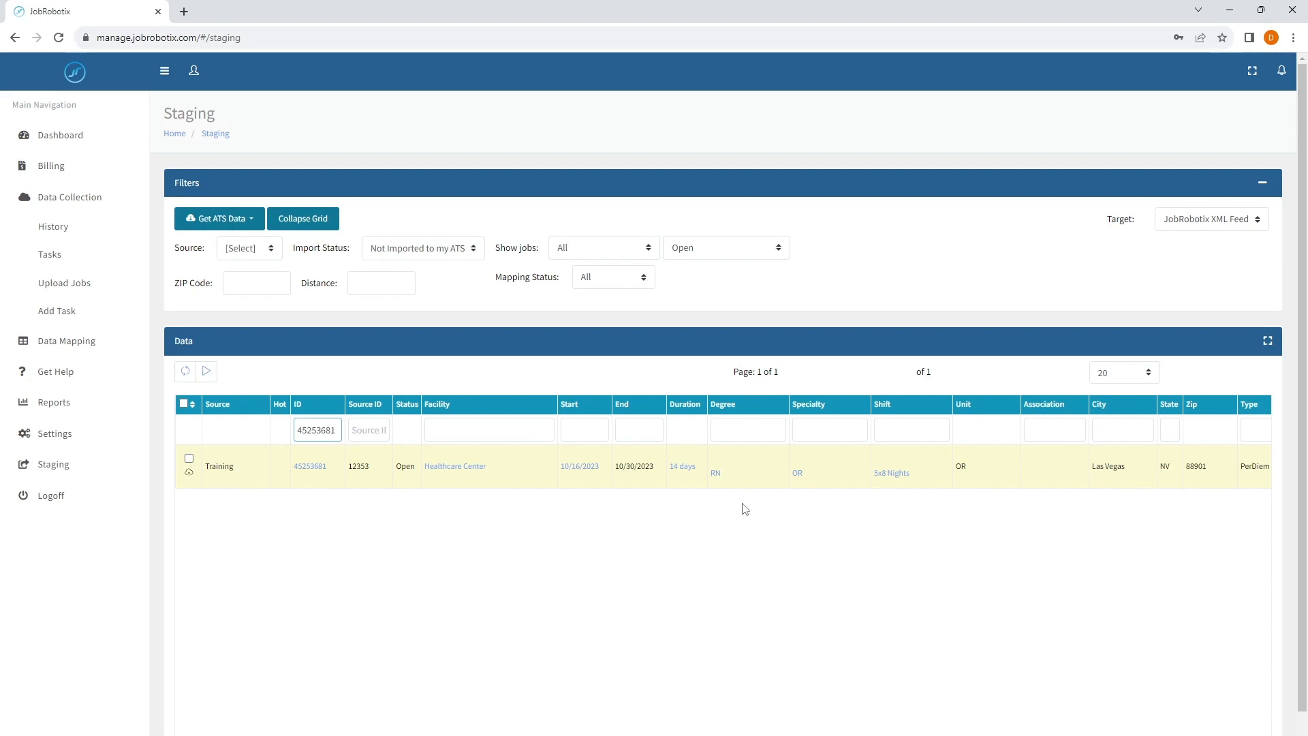
pyautogui.doubleClick(715, 473)
pyautogui.doubleClick(796, 474)
pyautogui.click(962, 468)
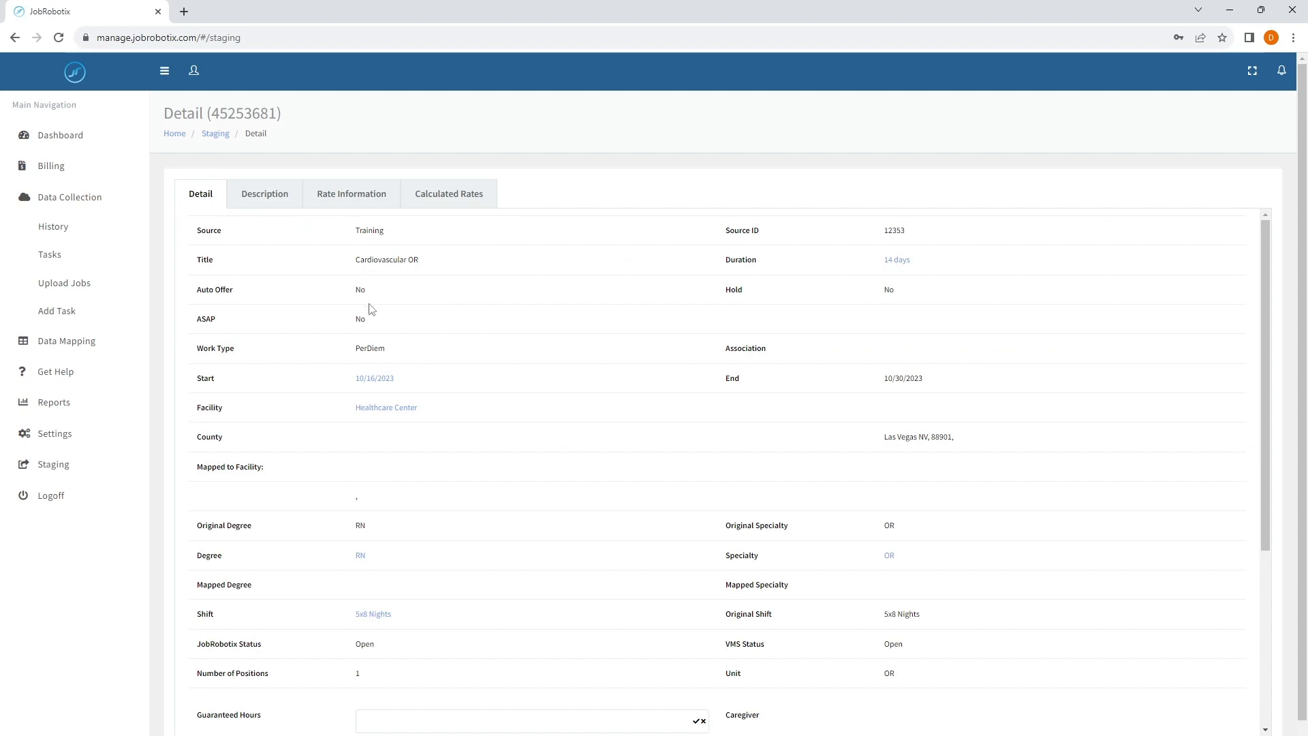
pyautogui.moveTo(356, 264); pyautogui.dragTo(411, 266)
pyautogui.click(432, 269)
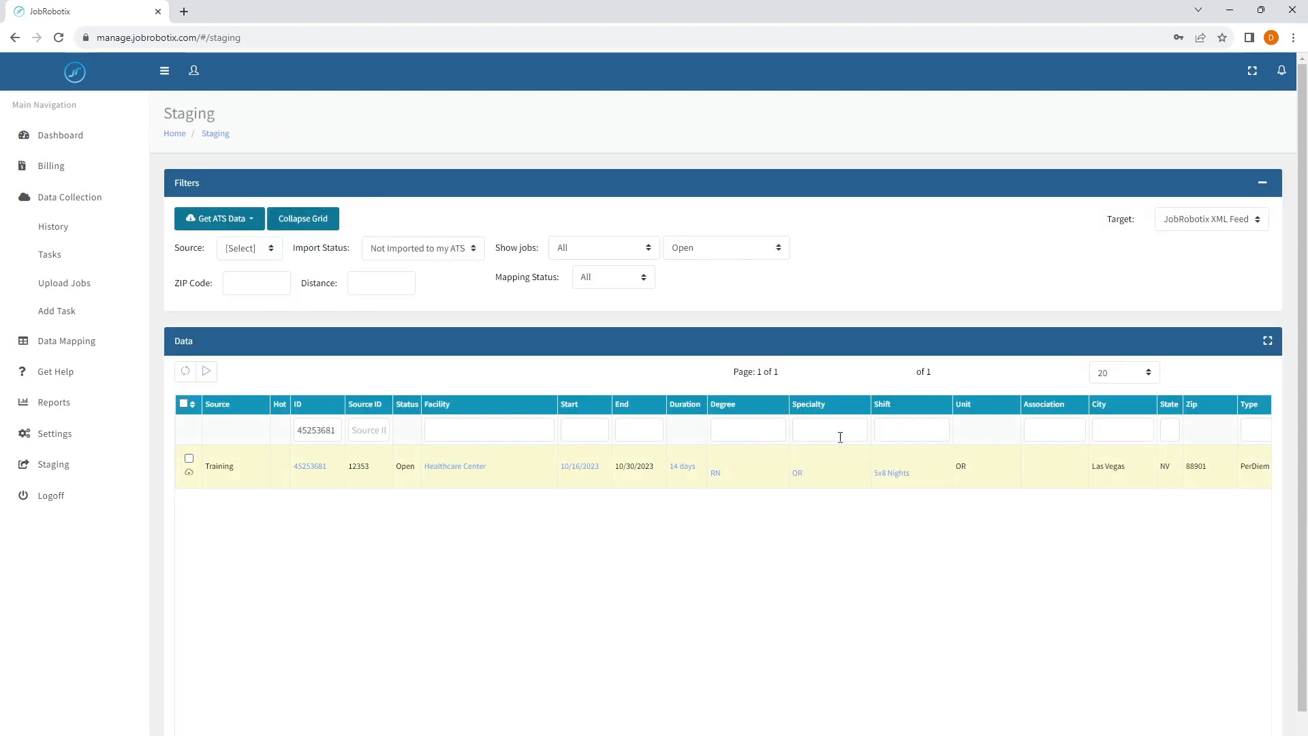
# - Review the actions available for job 45253681, including Reapply Business Rules, and deselect the job again
pyautogui.click(189, 457)
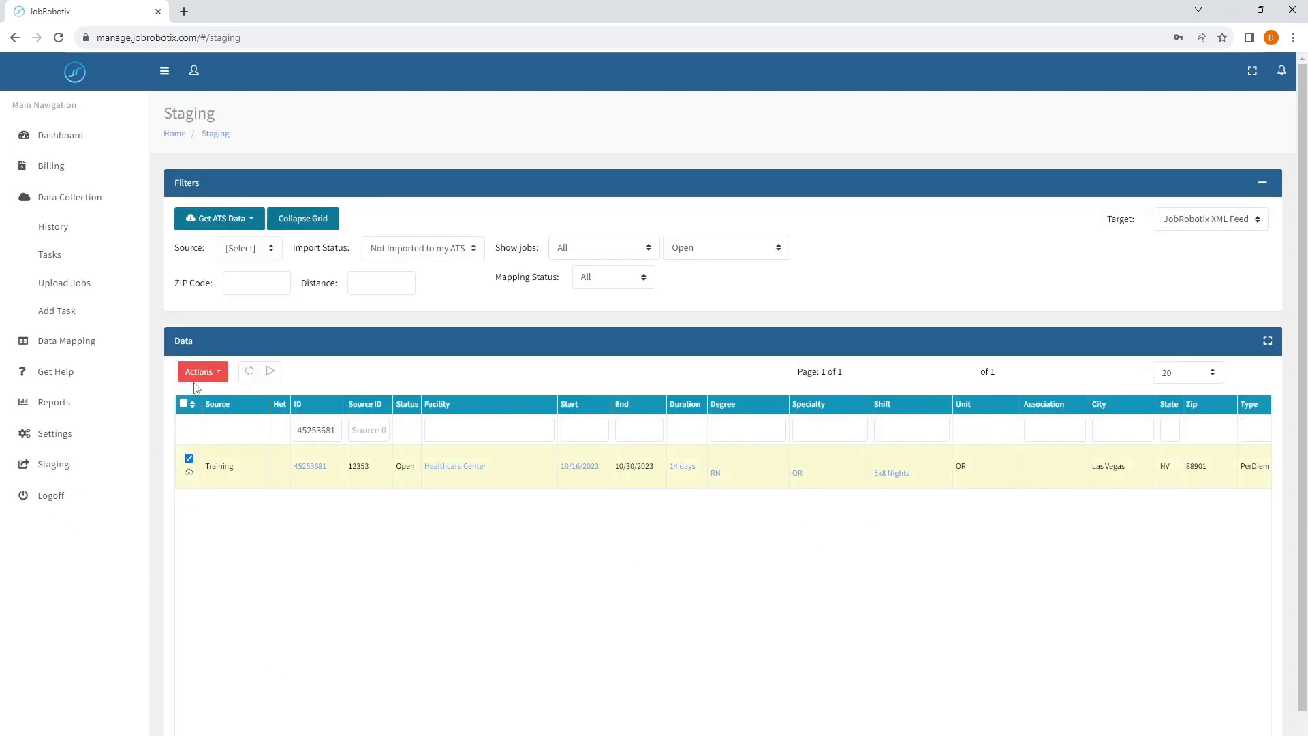
pyautogui.click(203, 372)
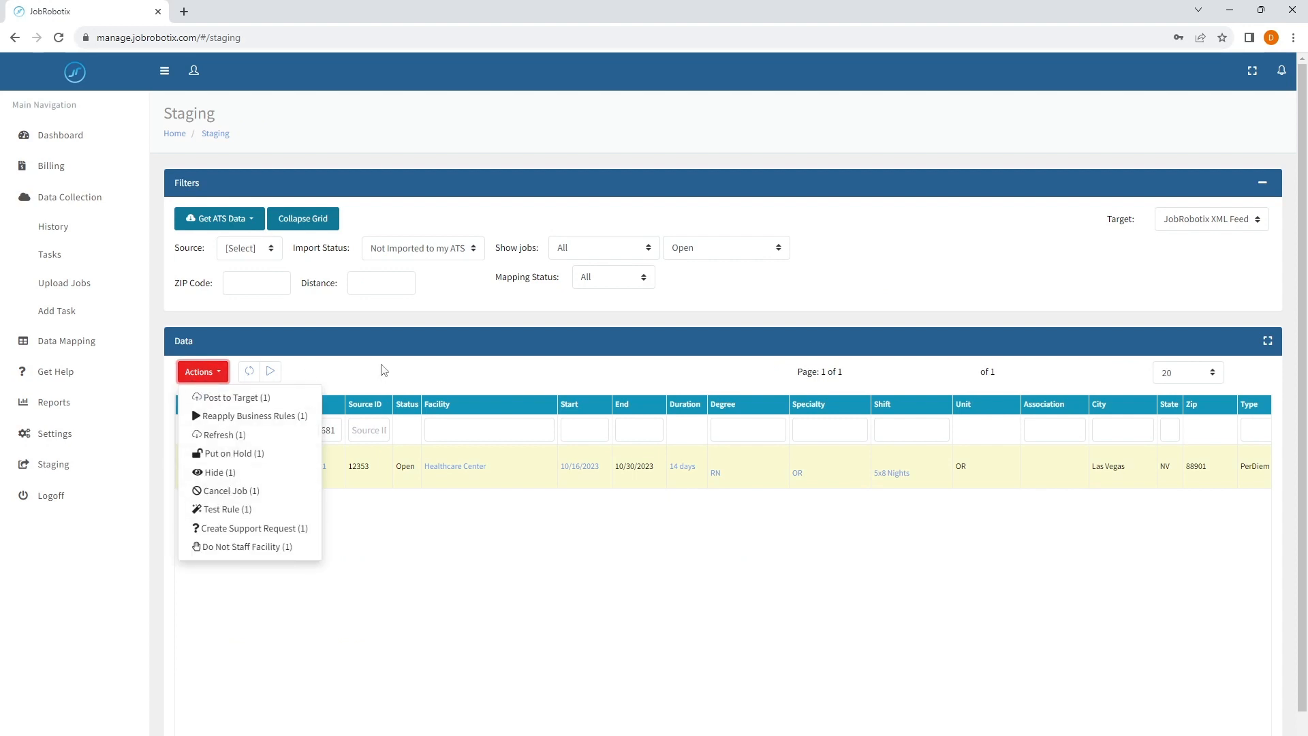
pyautogui.click(380, 368)
pyautogui.click(189, 458)
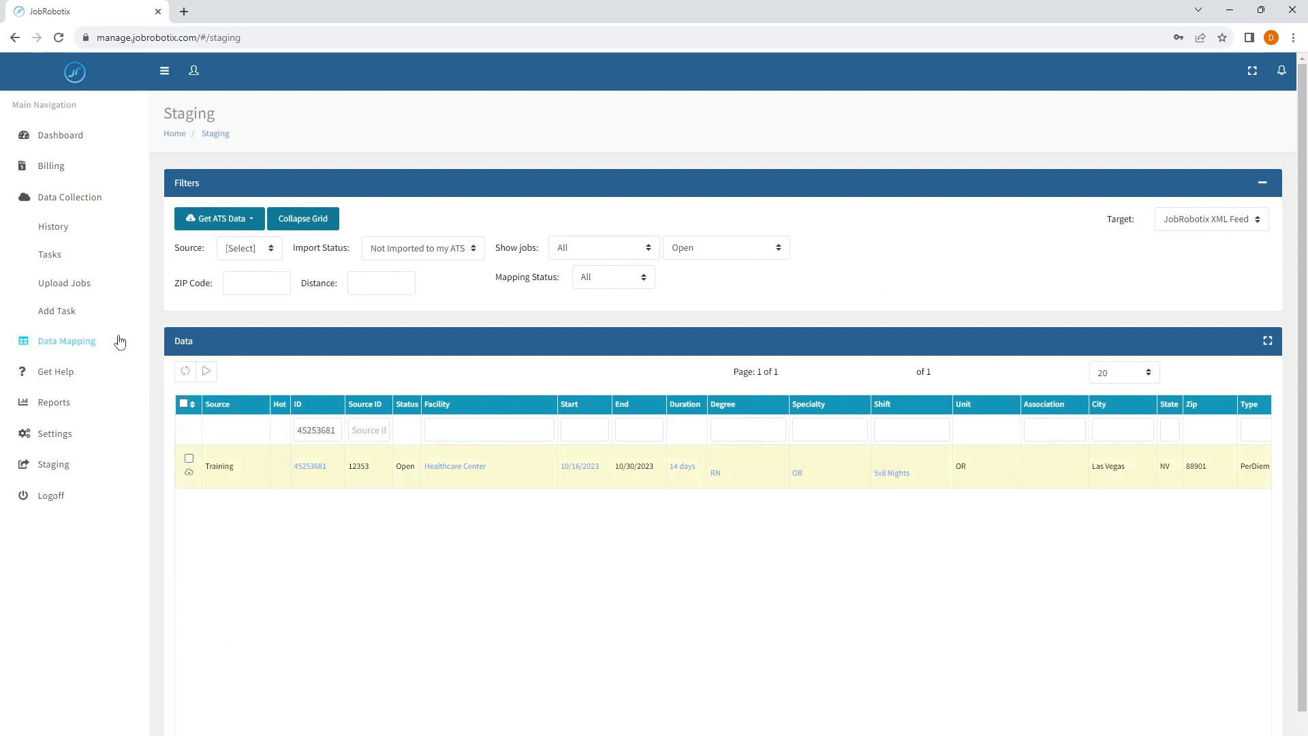
# - Open the Adjust JobRobotix Degree/Specialty Classification rule for editing and add one blank row at the top of its table
pyautogui.click(82, 342)
pyautogui.click(85, 292)
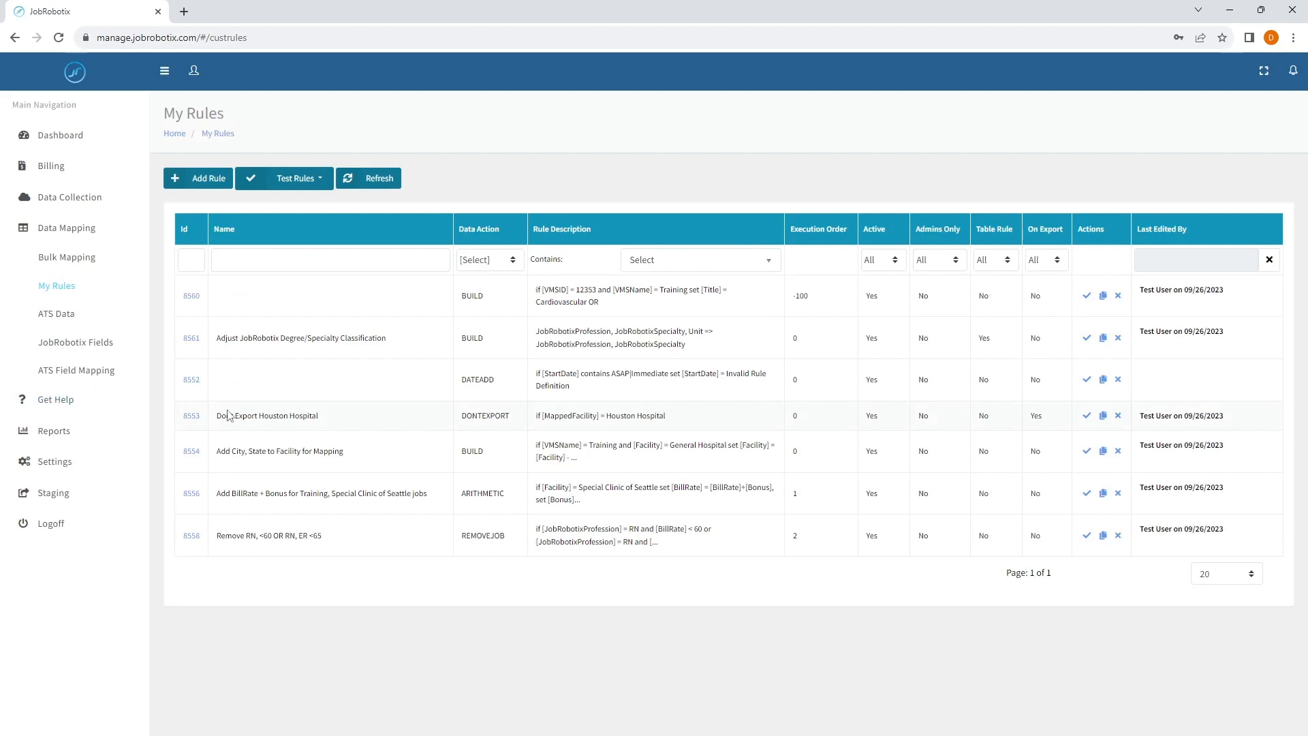
pyautogui.click(191, 337)
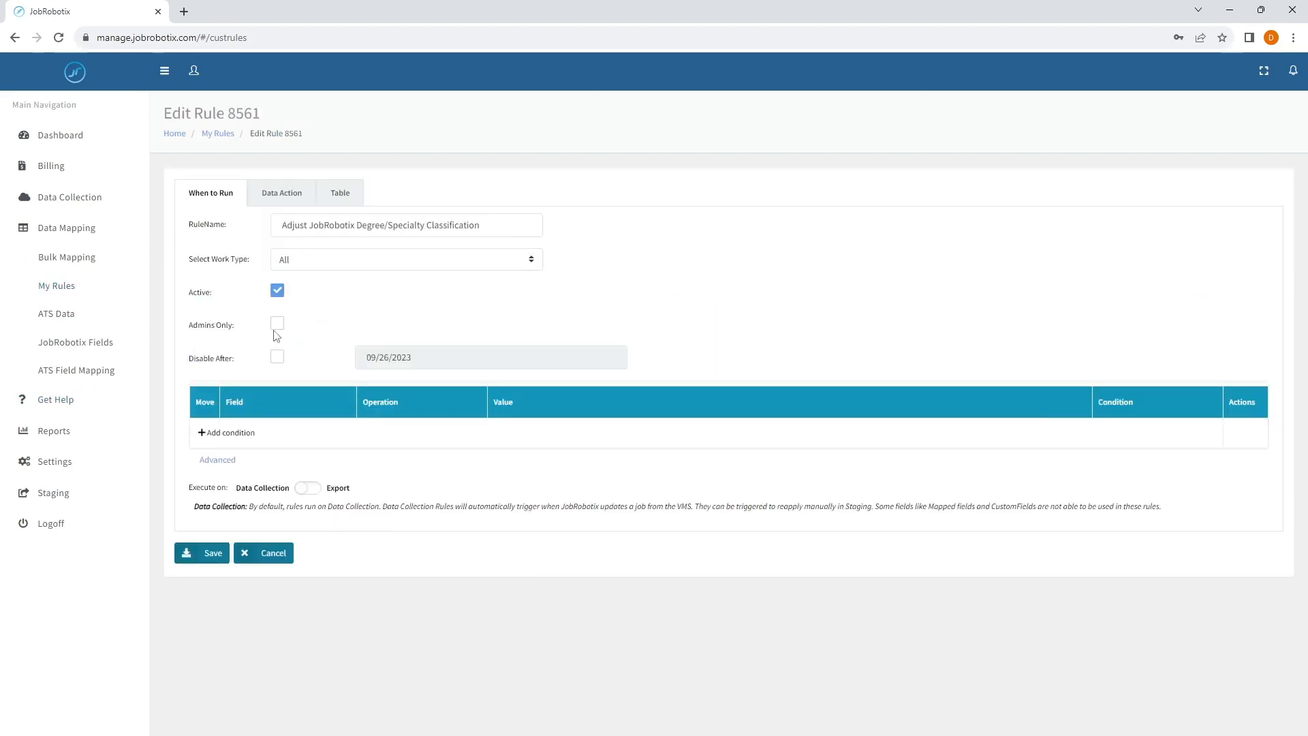
pyautogui.click(276, 197)
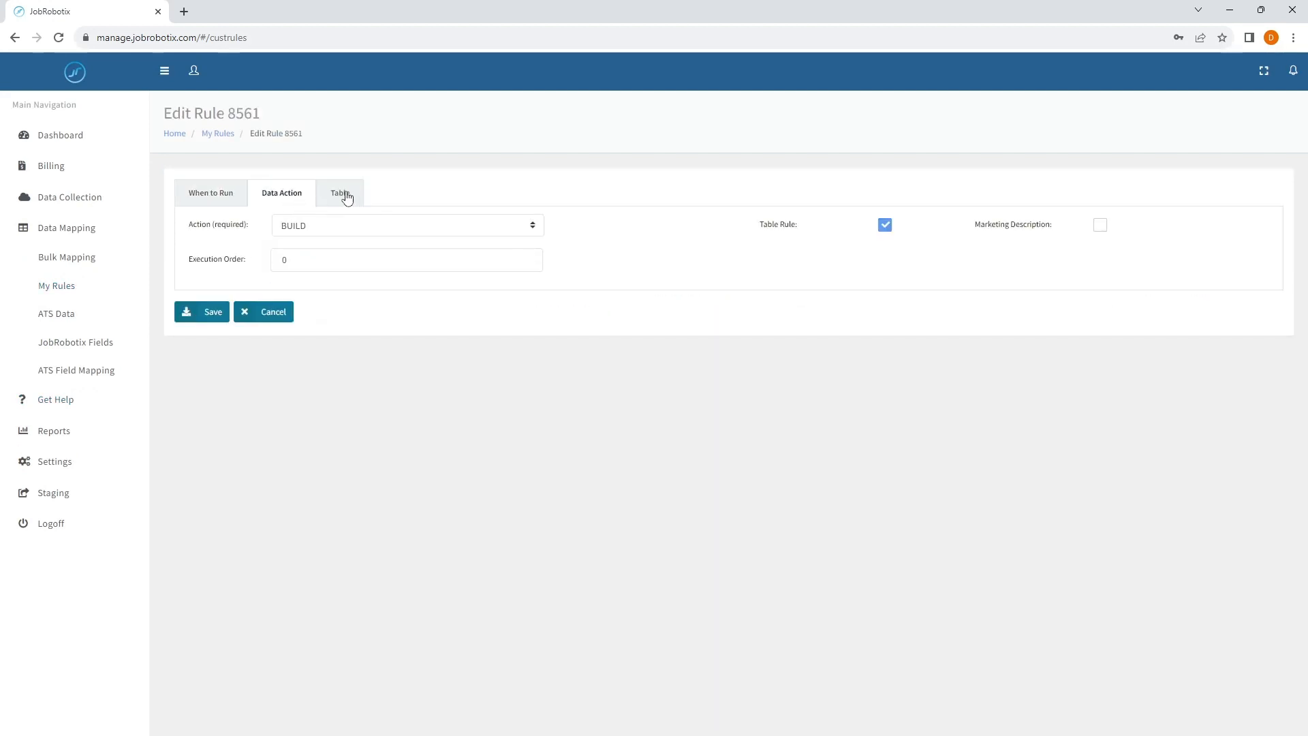
pyautogui.click(345, 198)
pyautogui.click(228, 355)
pyautogui.click(227, 355)
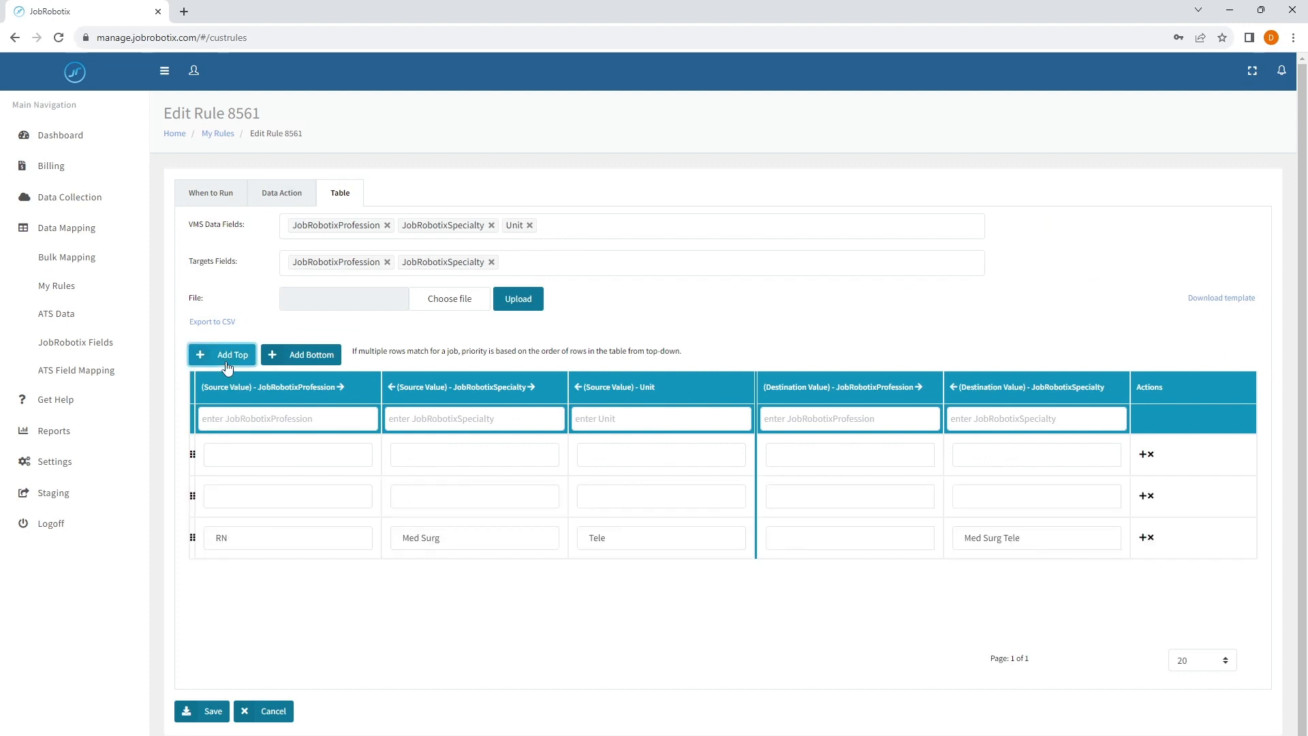
pyautogui.click(1150, 497)
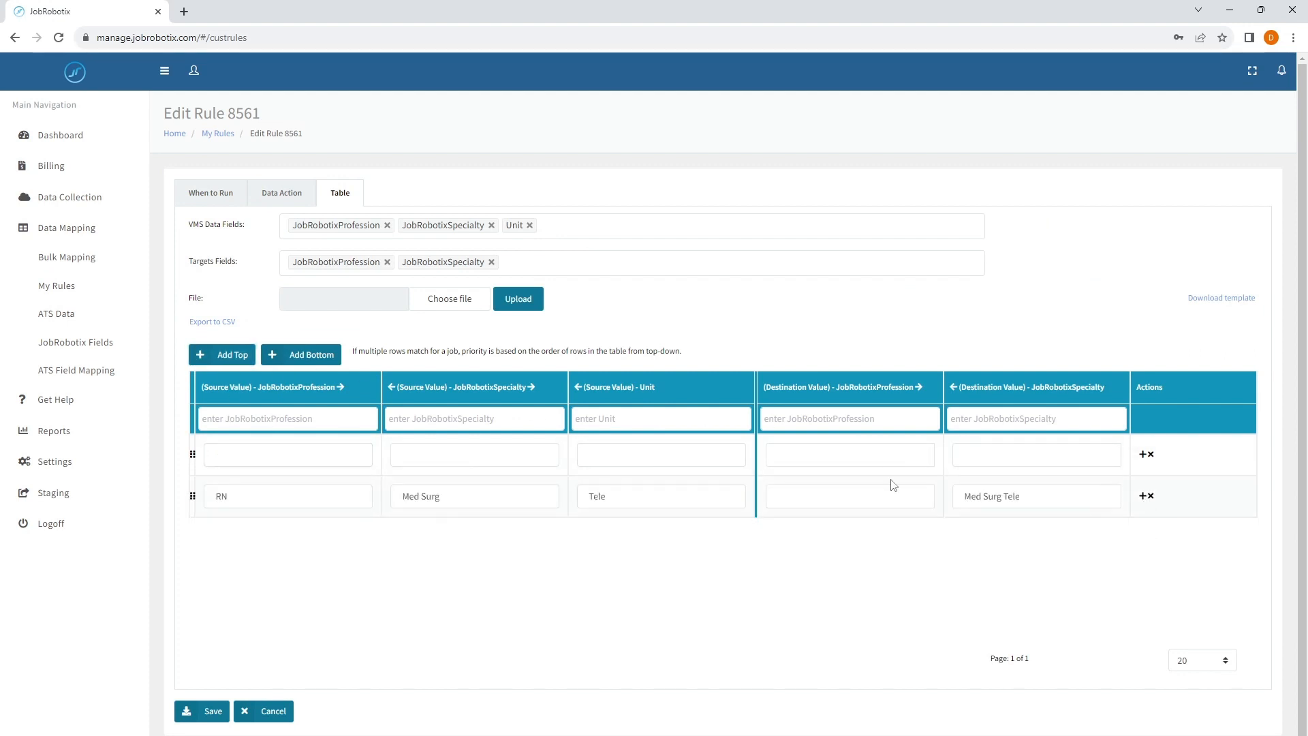
# - Set the new row's source JobRobotixProfession to RN and source JobRobotixSpecialty to OR, leaving Unit blank
pyautogui.click(365, 454)
pyautogui.write('RN')
pyautogui.press('Tab')
pyautogui.write('OR')
pyautogui.press('Tab')
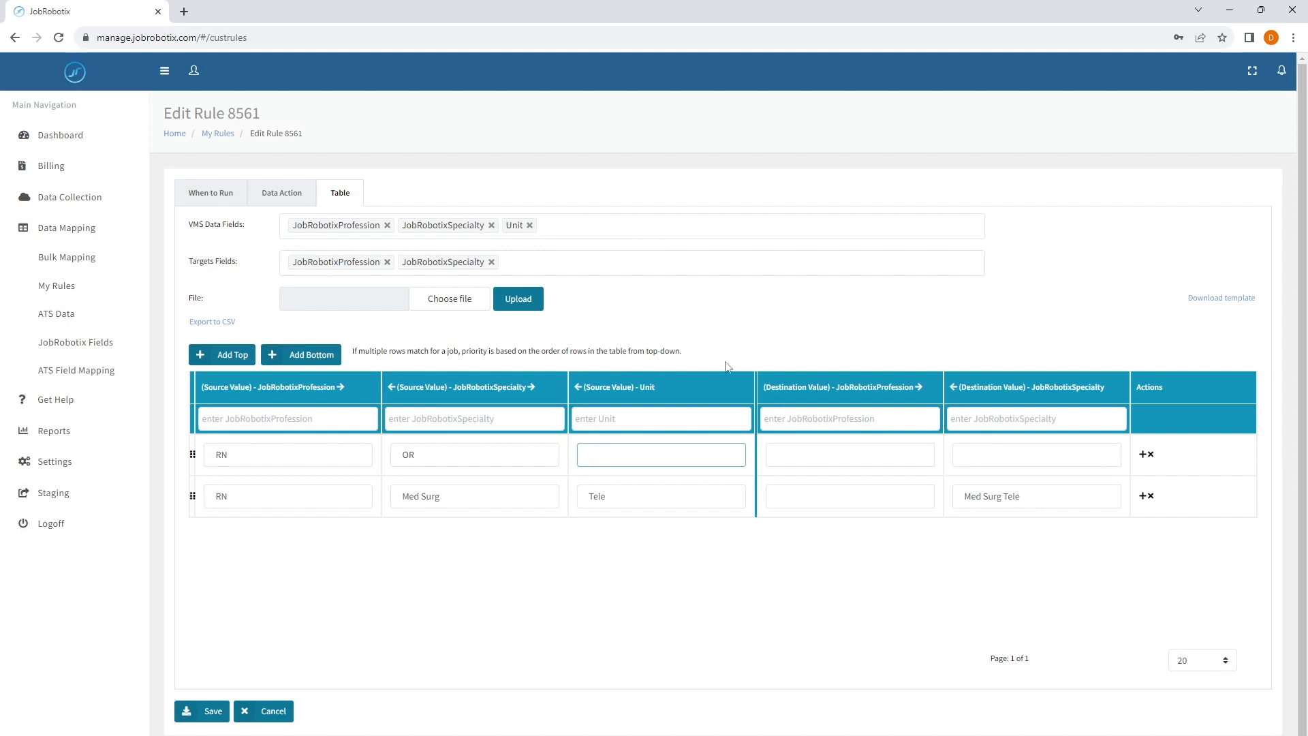
# - Add Title as a further VMS data field of the table
pyautogui.click(561, 226)
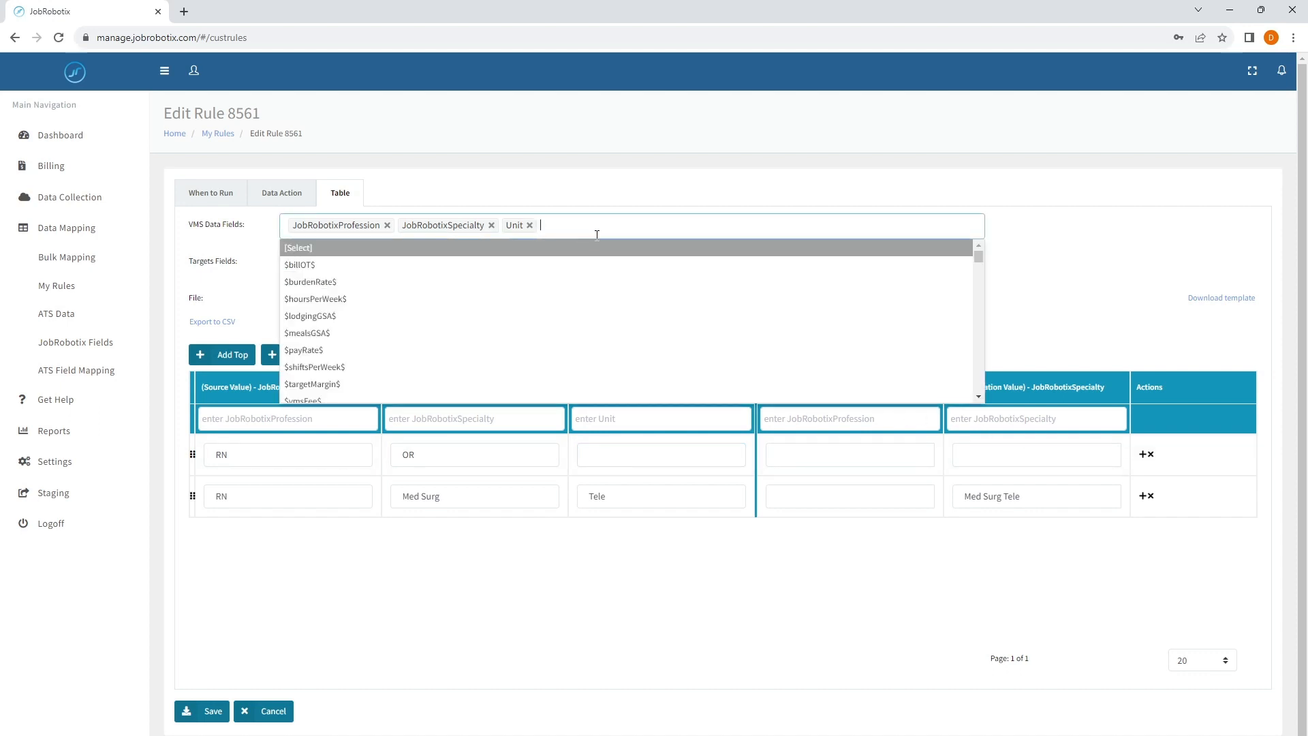
pyautogui.write('t')
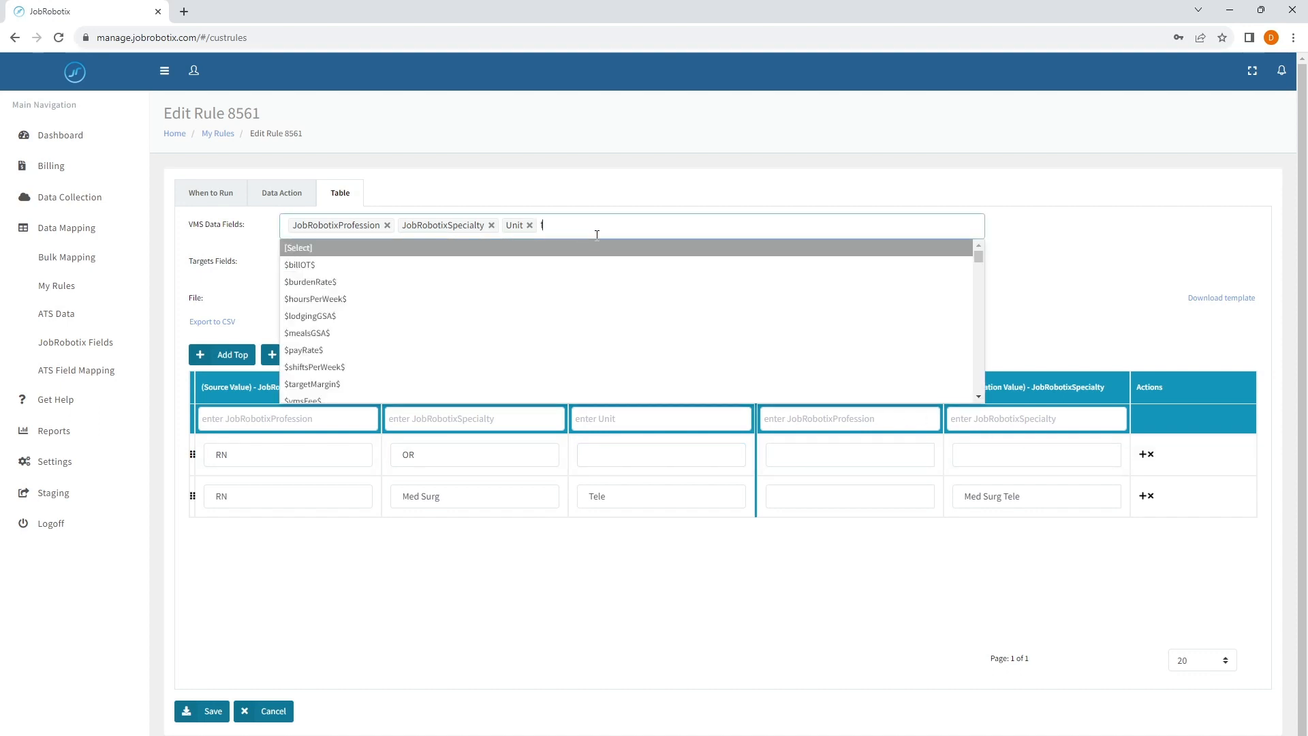
pyautogui.write('itle')
pyautogui.press('Return')
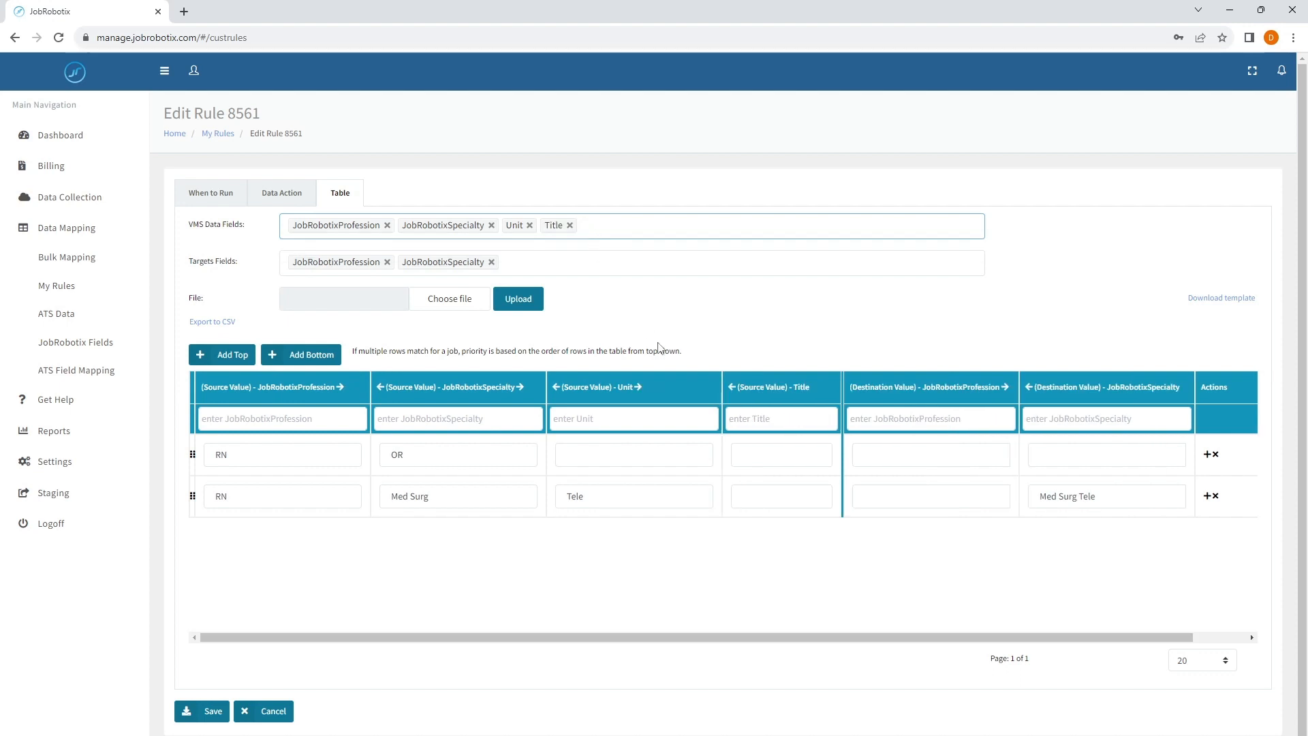
# - Set the RN/OR row's source Title to Cardiovascular and its destination JobRobotixSpecialty to CVOR
pyautogui.click(753, 455)
pyautogui.write('CVOR')
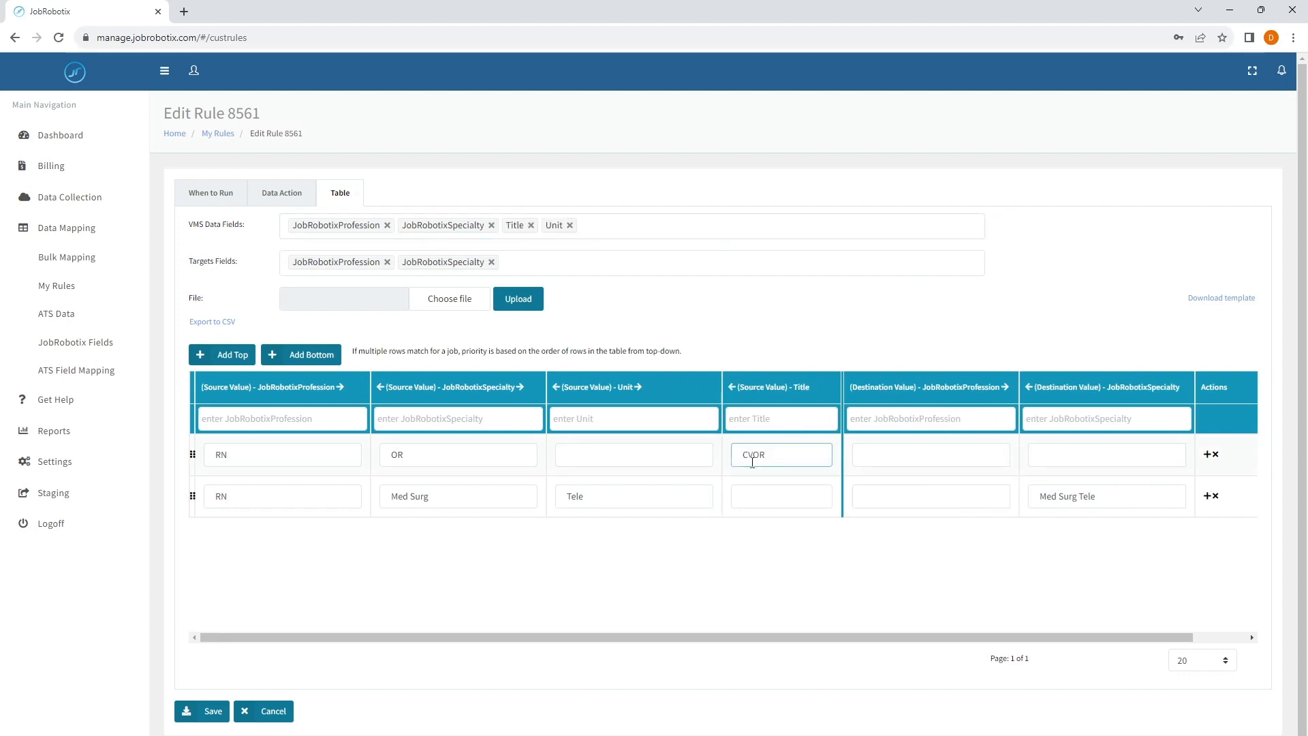
pyautogui.write('Cardiovascular')
pyautogui.click(1039, 453)
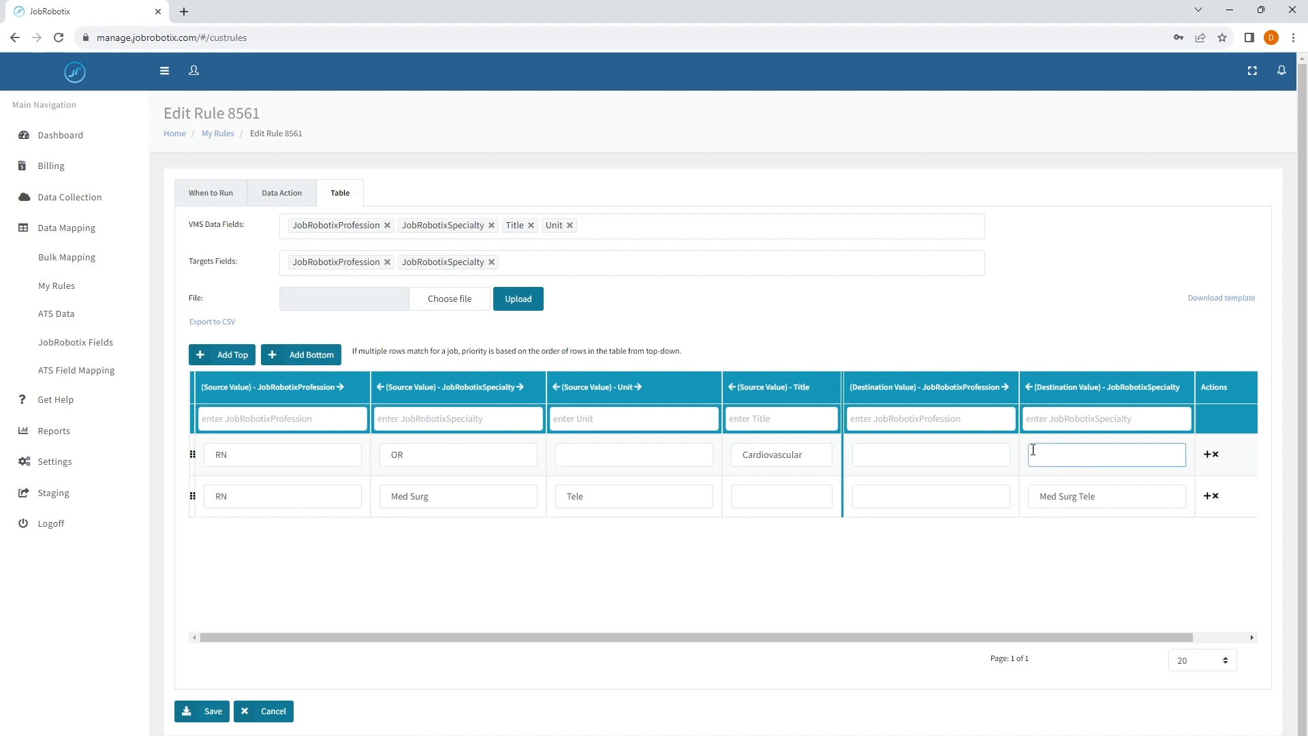
pyautogui.write('CVOR')
# - Review the first row's source profession, specialty, title and unit against its destination specialty
pyautogui.doubleClick(248, 458)
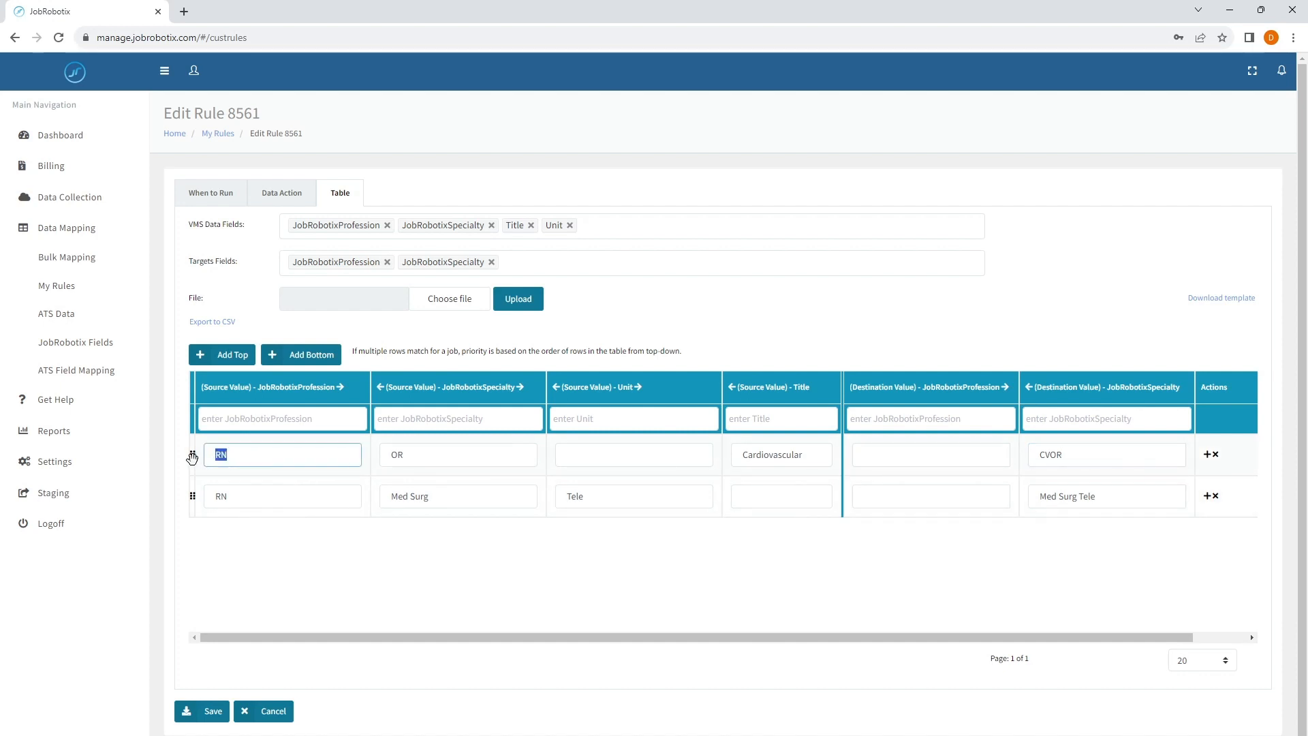
pyautogui.click(274, 459)
pyautogui.doubleClick(414, 456)
pyautogui.doubleClick(810, 452)
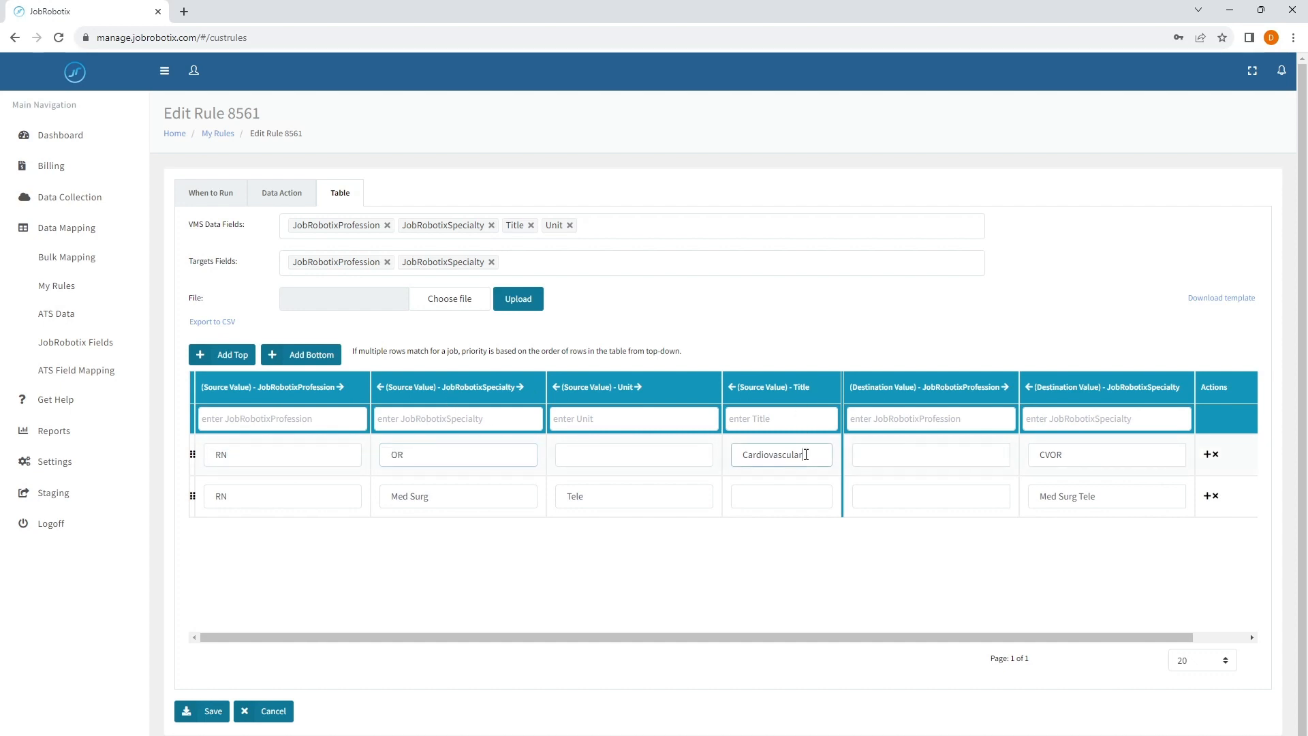
pyautogui.doubleClick(1075, 456)
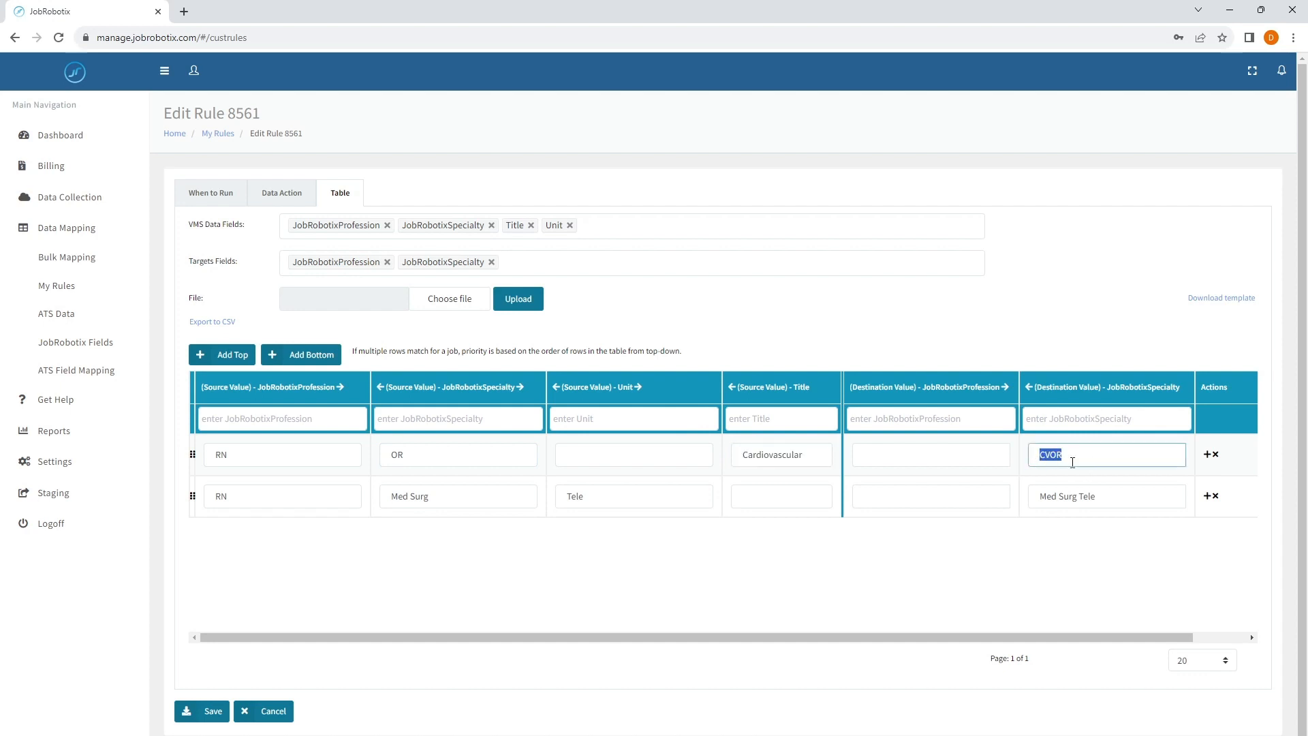
pyautogui.click(1075, 460)
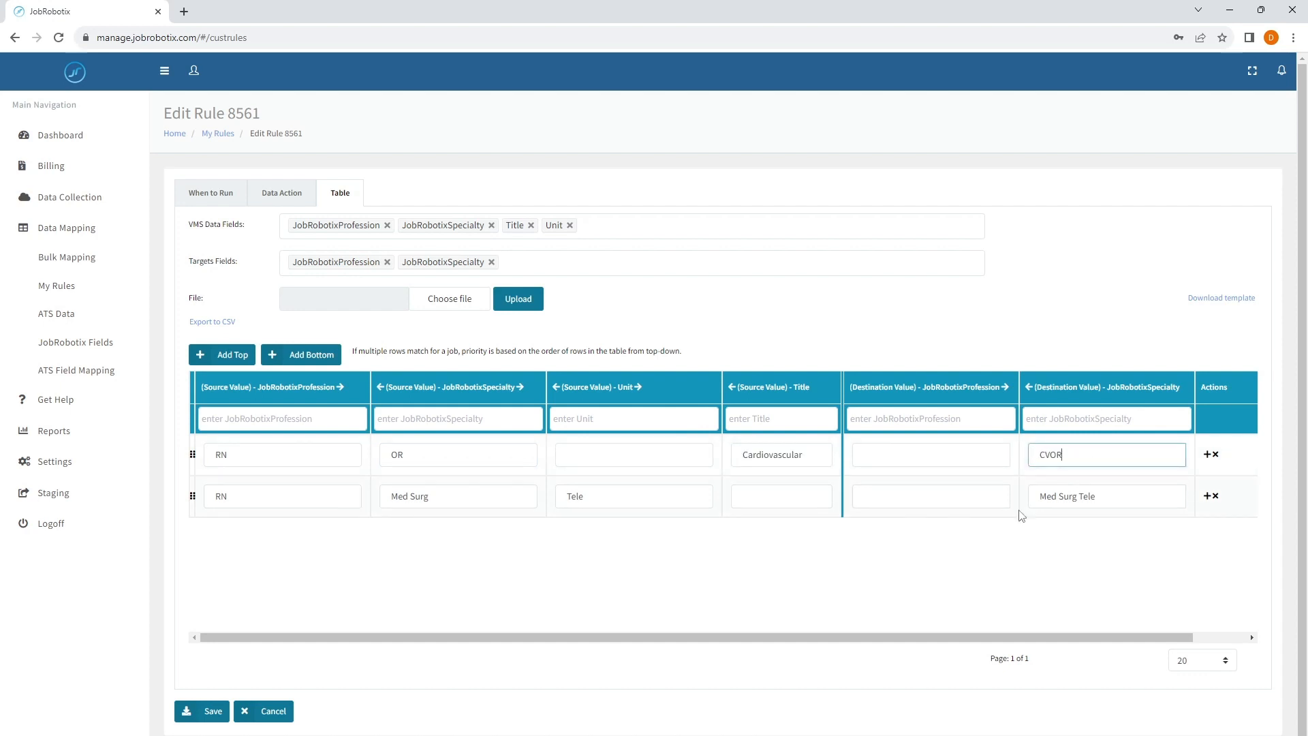
pyautogui.click(613, 459)
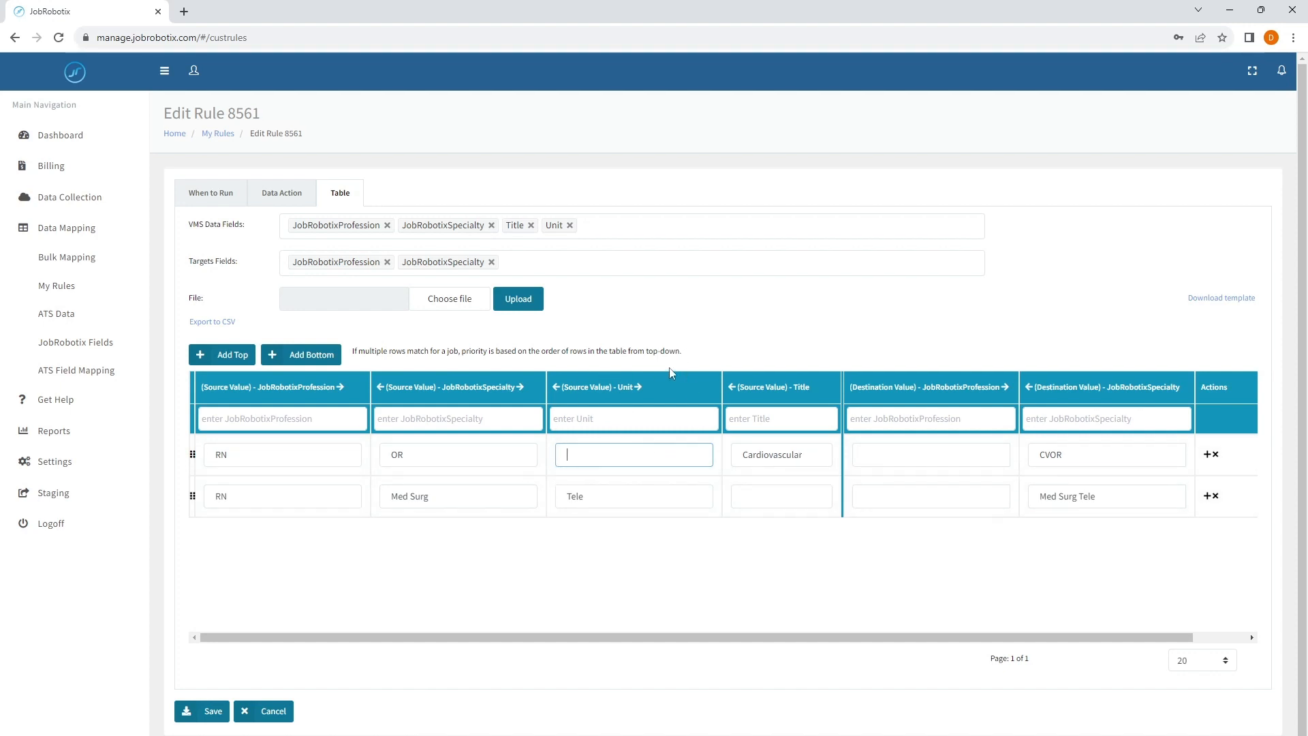
# - Compare the destination JobRobotixProfession and JobRobotixSpecialty cells of both table rows
pyautogui.click(947, 455)
pyautogui.click(931, 492)
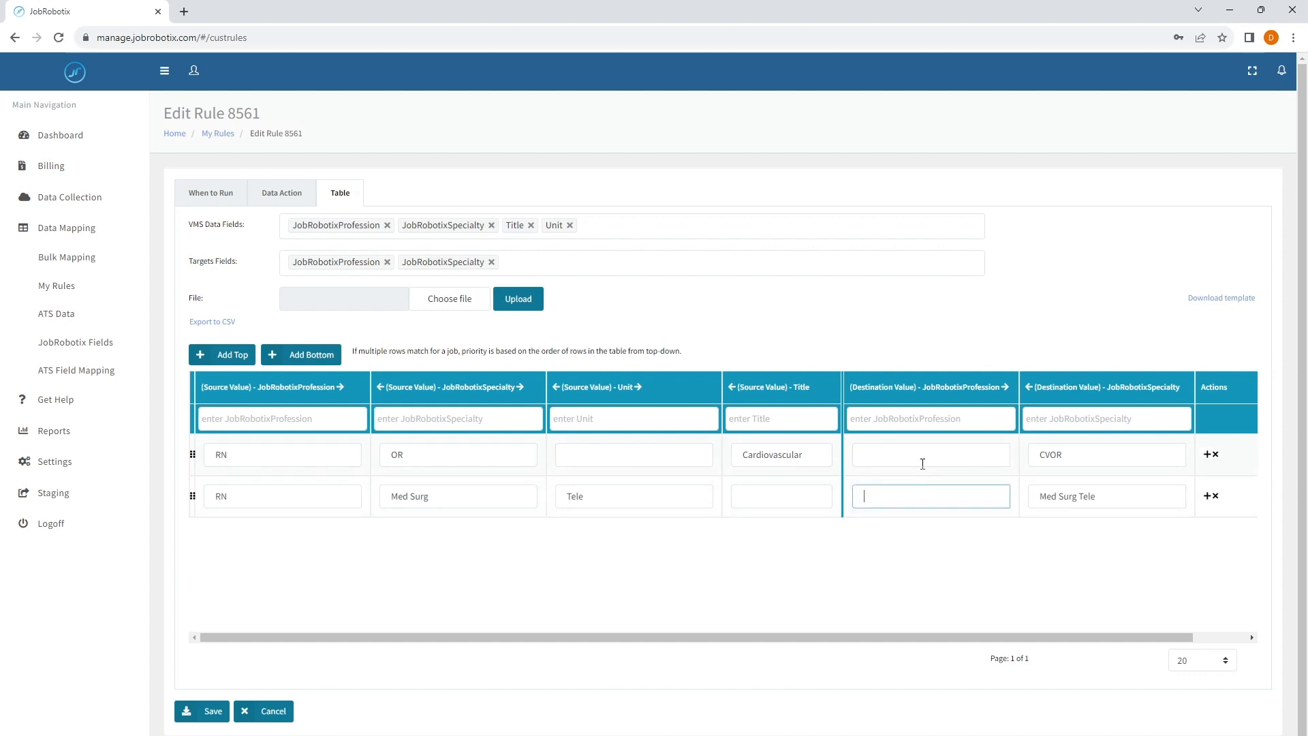
pyautogui.click(922, 458)
pyautogui.click(918, 491)
pyautogui.click(908, 465)
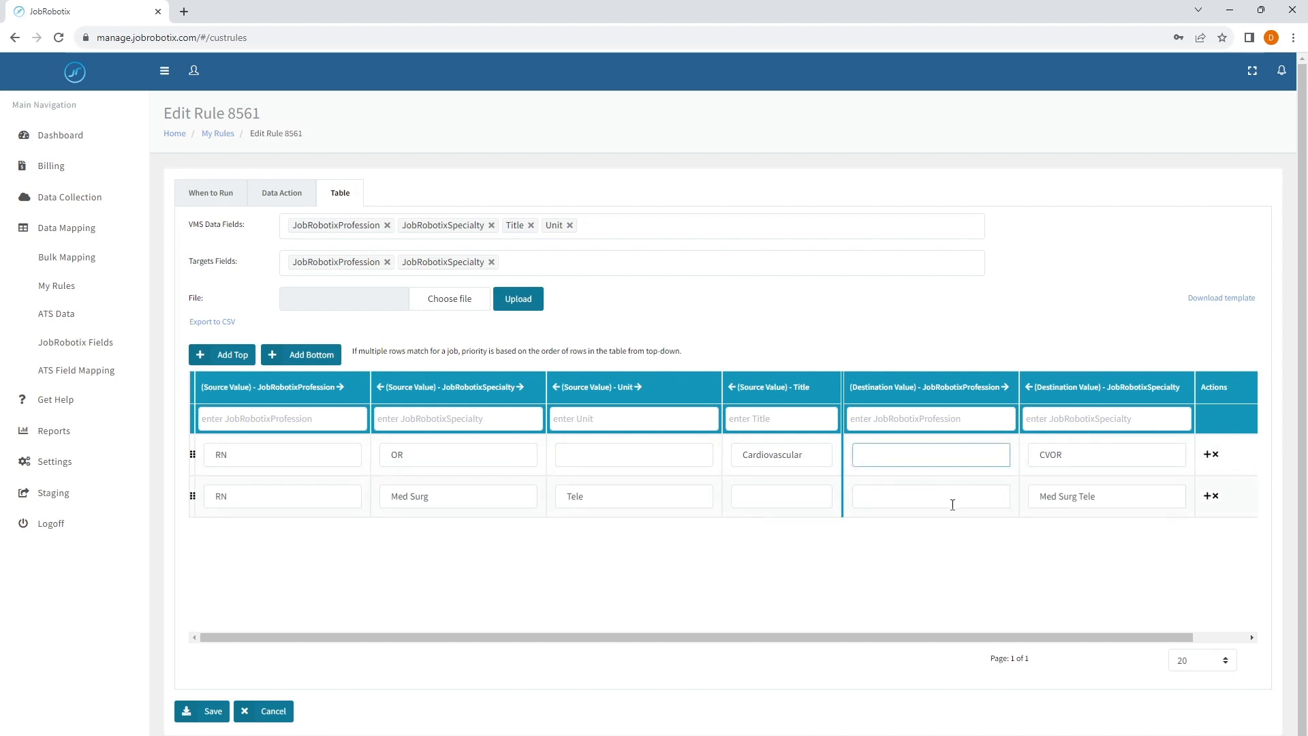
pyautogui.click(928, 506)
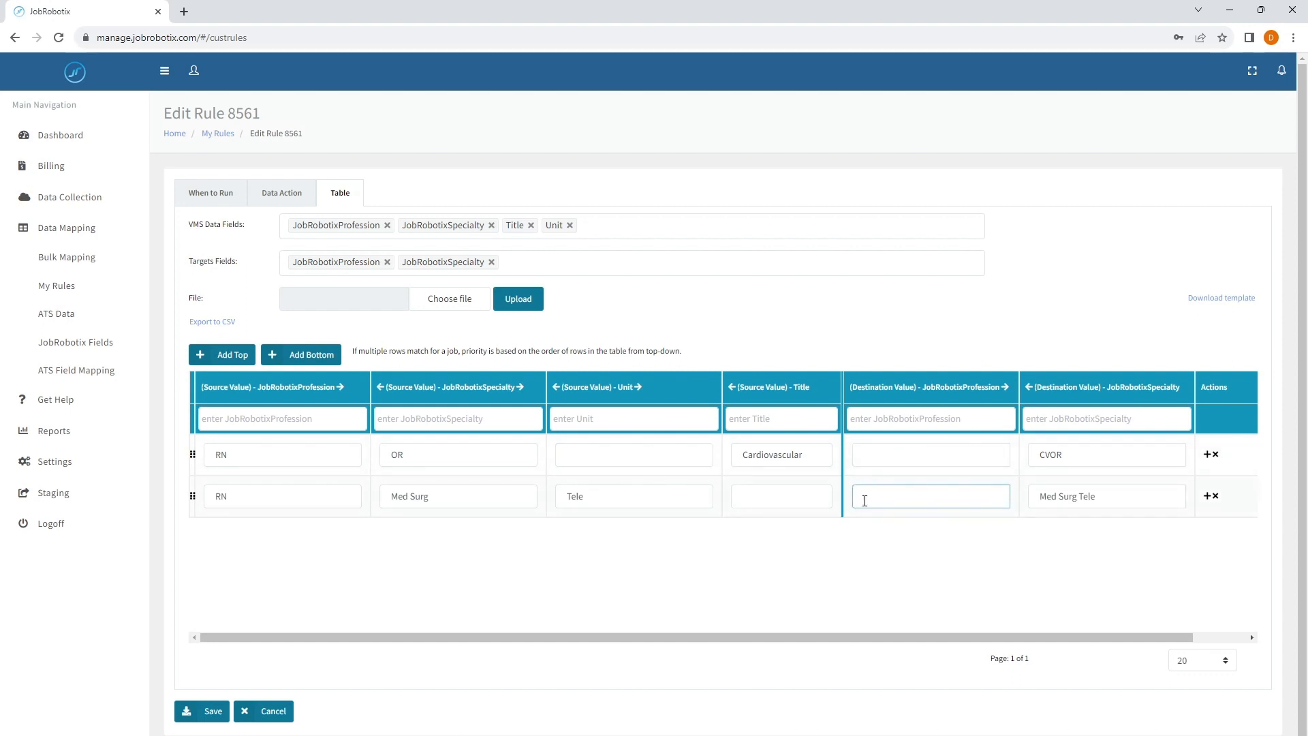
pyautogui.click(891, 456)
pyautogui.press('Tab')
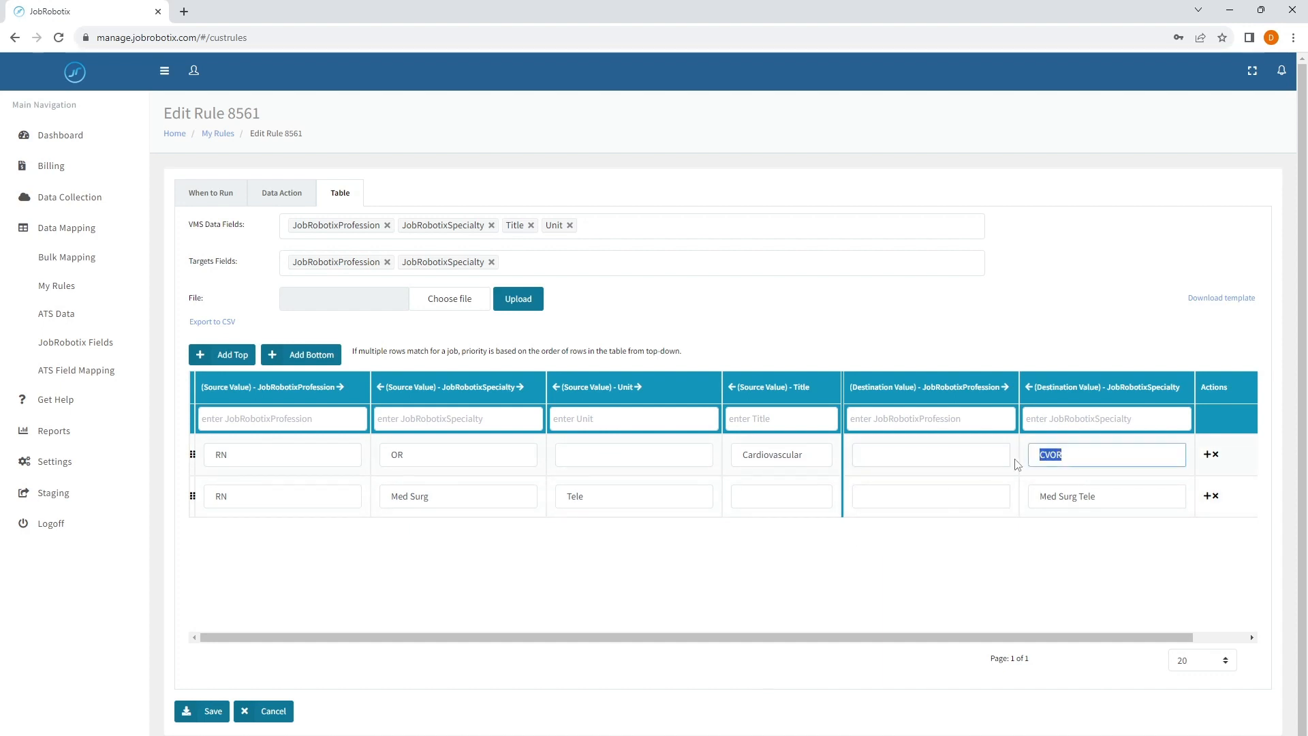
pyautogui.moveTo(1095, 497); pyautogui.dragTo(1007, 518)
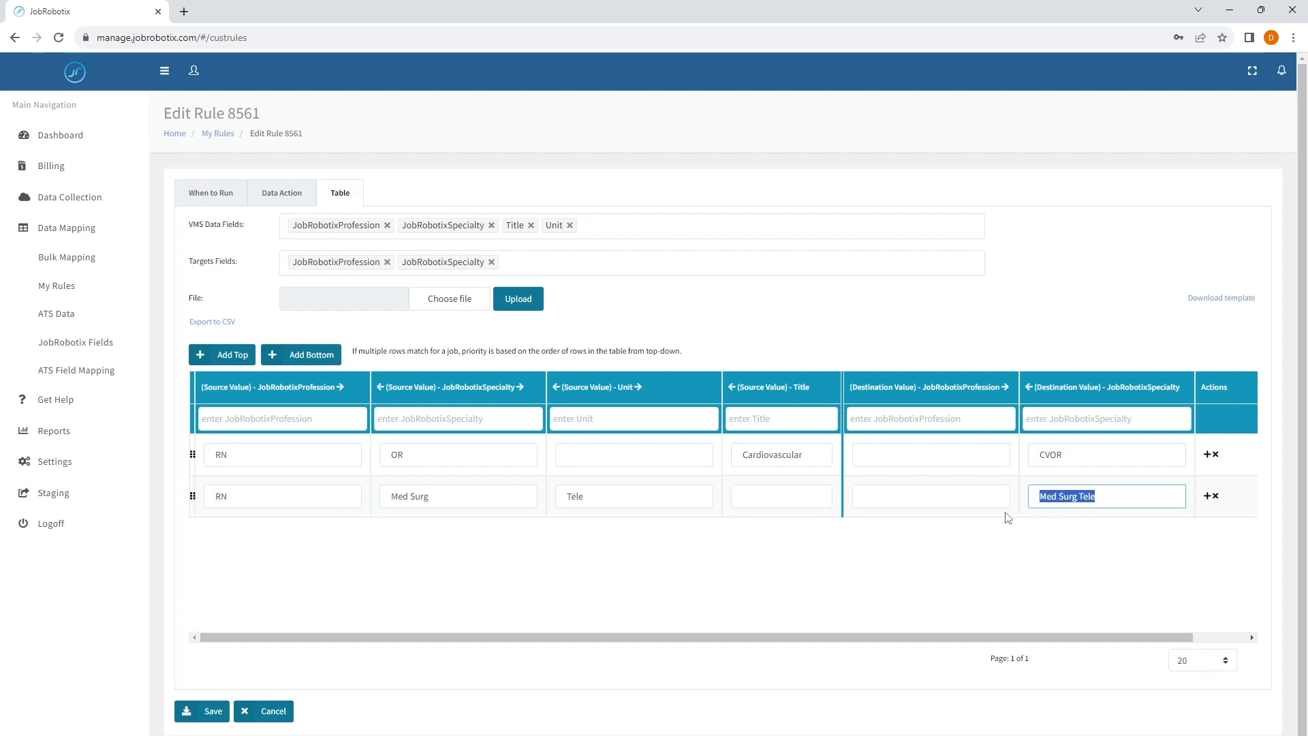
pyautogui.click(1044, 515)
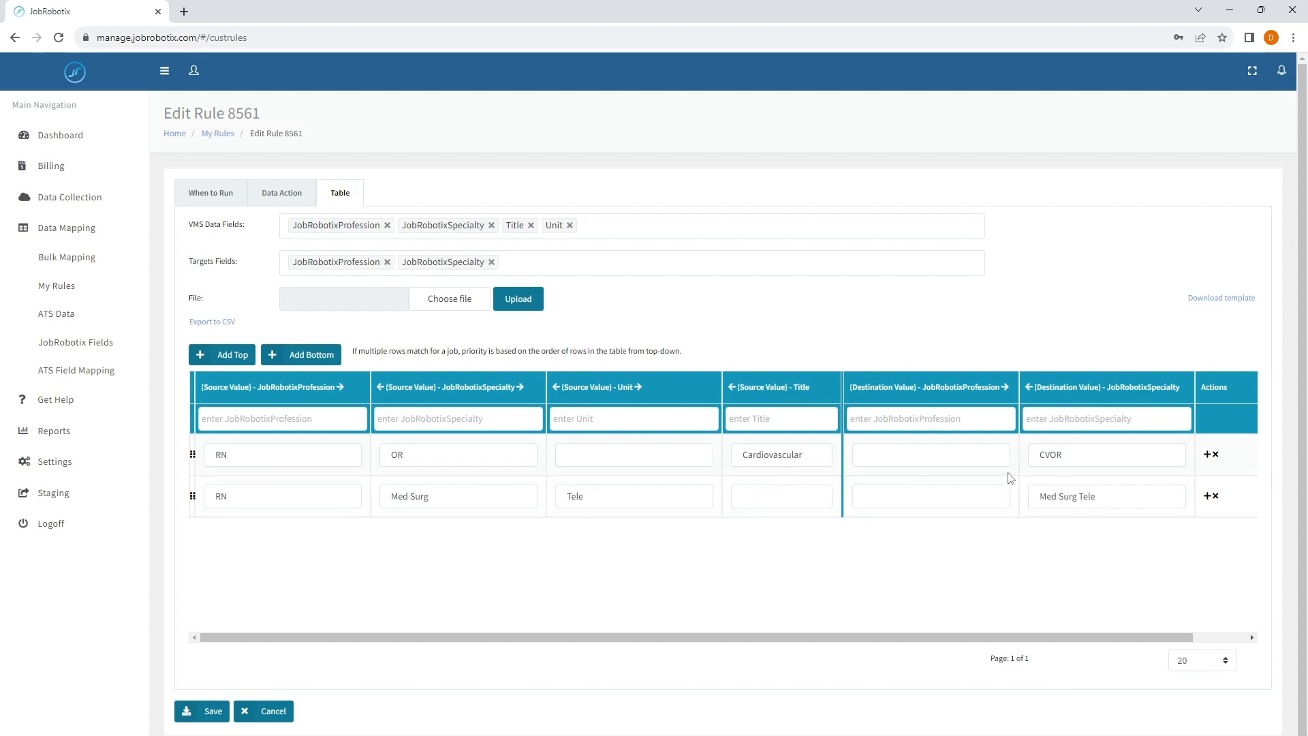
# - Add VMSName as a further VMS data field of the rule table
pyautogui.click(662, 218)
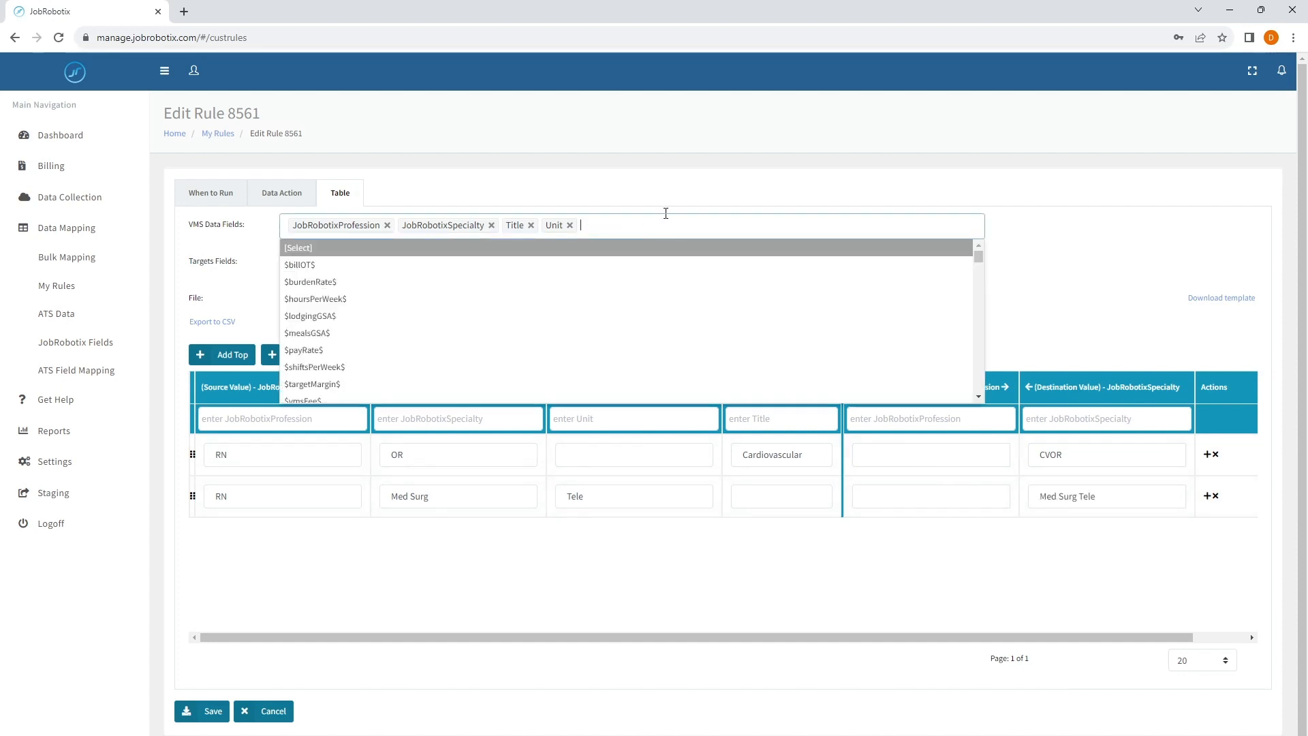
pyautogui.write('vmsname')
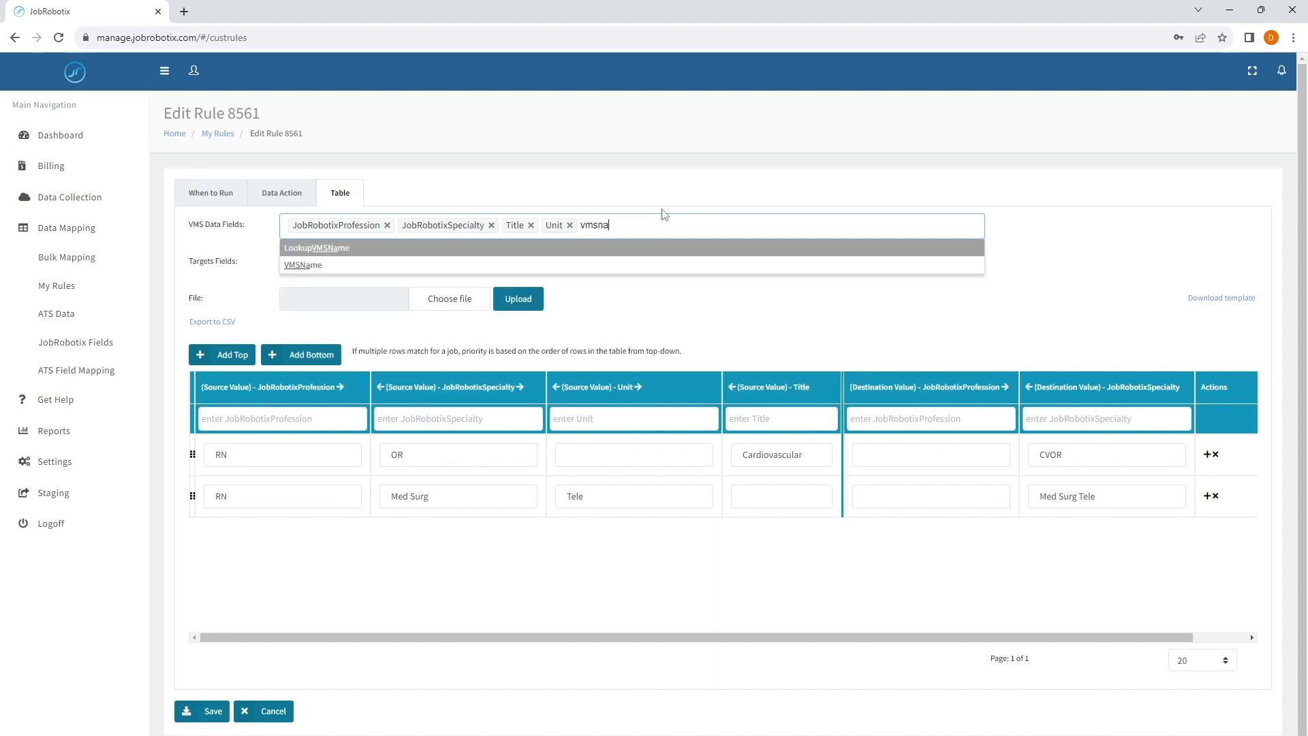
pyautogui.press('Down')
pyautogui.press('Return')
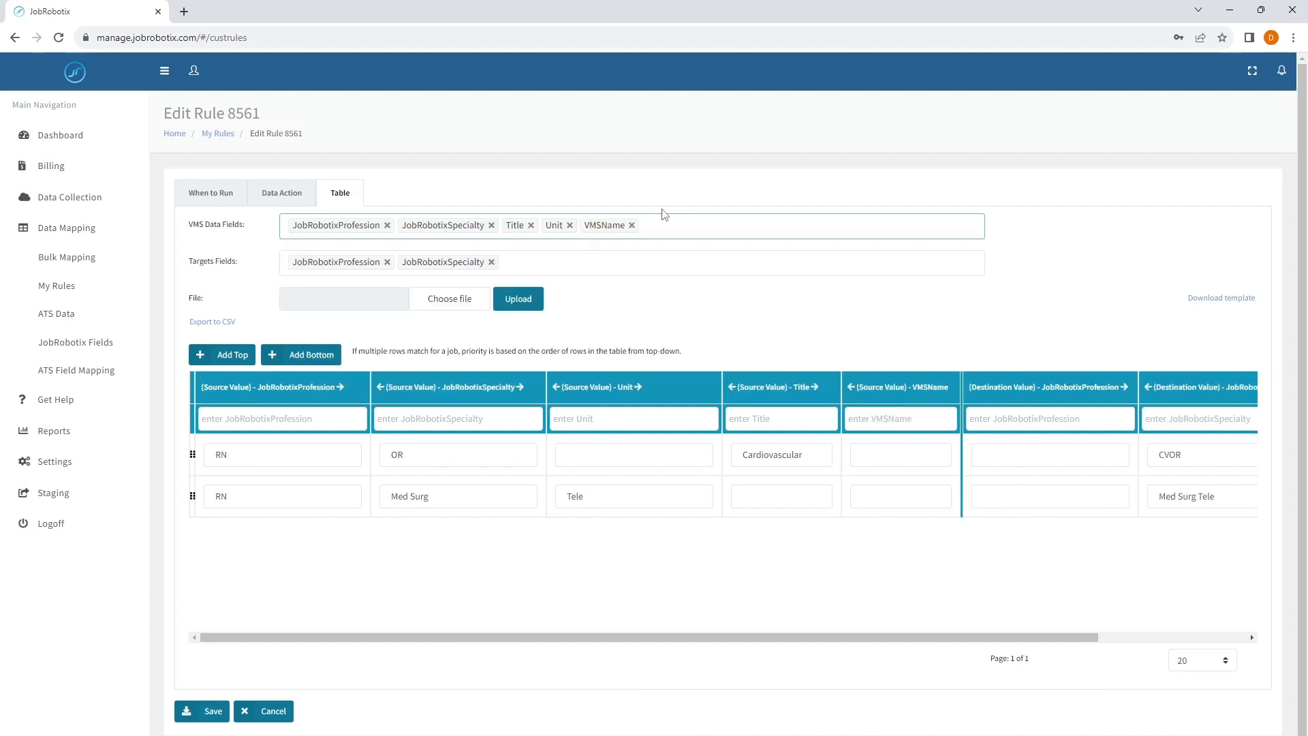
# - Add VMSProfession and VMSSpecialty to the table's VMS data fields
pyautogui.write('vmsprof')
pyautogui.press('Return')
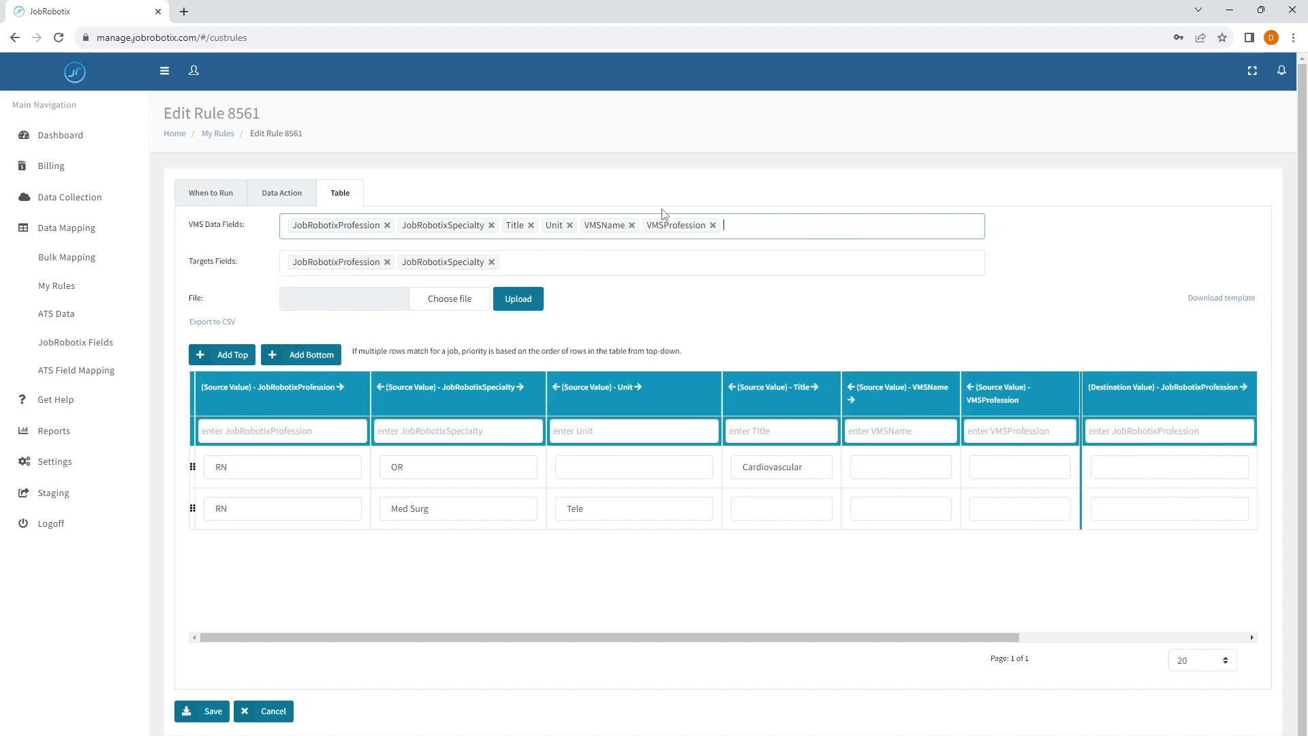
pyautogui.write('msspec')
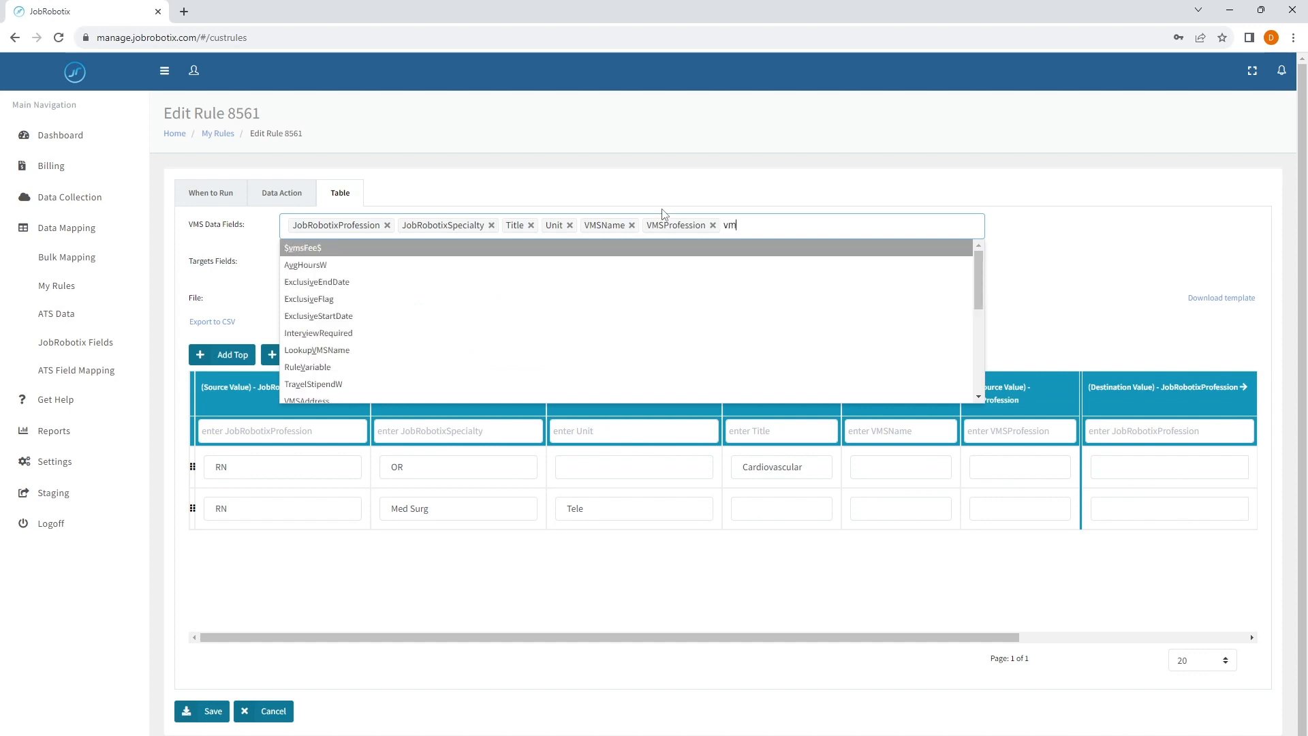
pyautogui.press('Return')
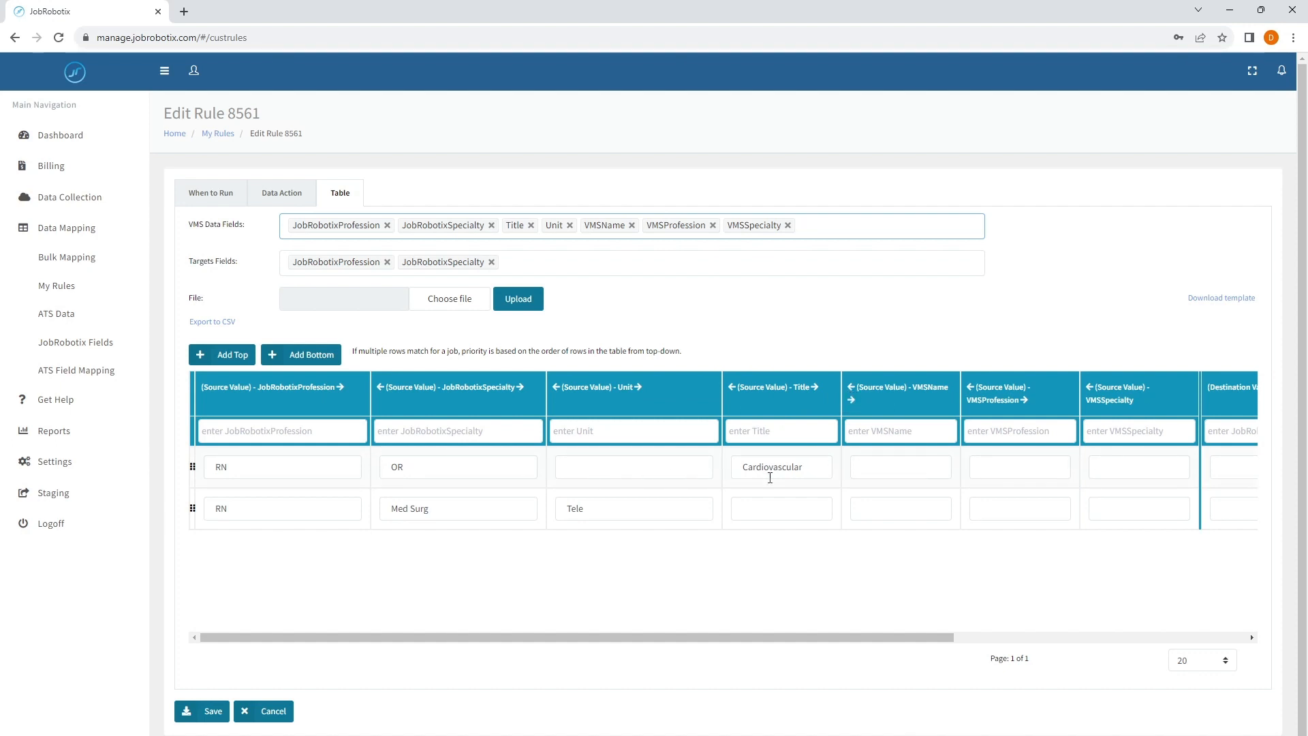
# - Move the VMSName source column to the first position in the table
pyautogui.click(850, 389)
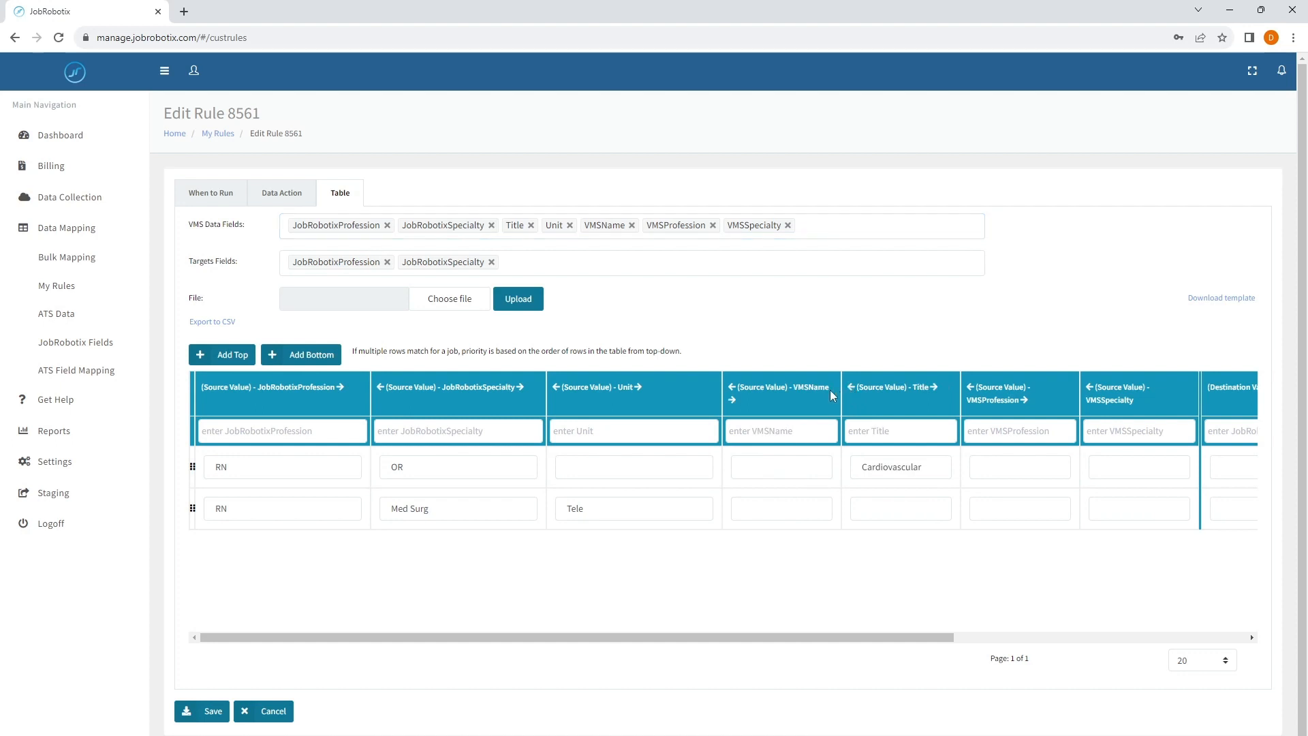
pyautogui.click(732, 387)
pyautogui.click(556, 387)
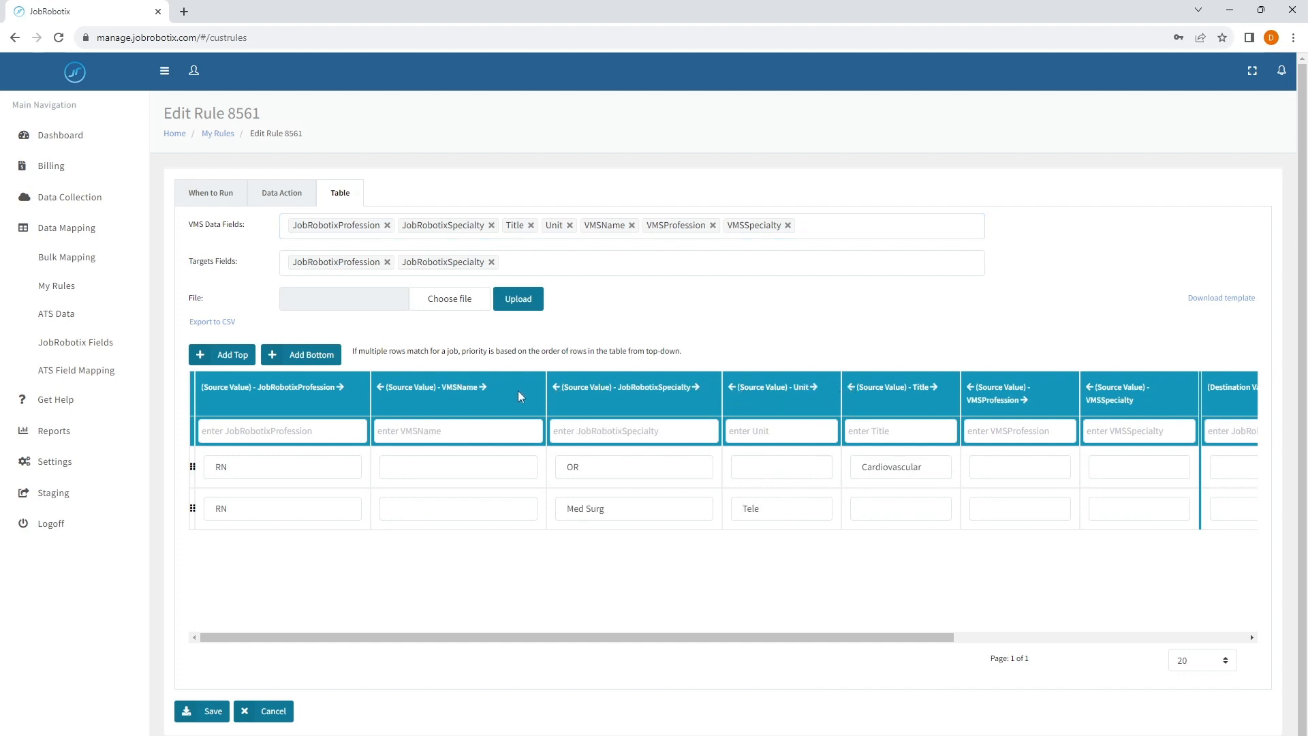
pyautogui.click(379, 391)
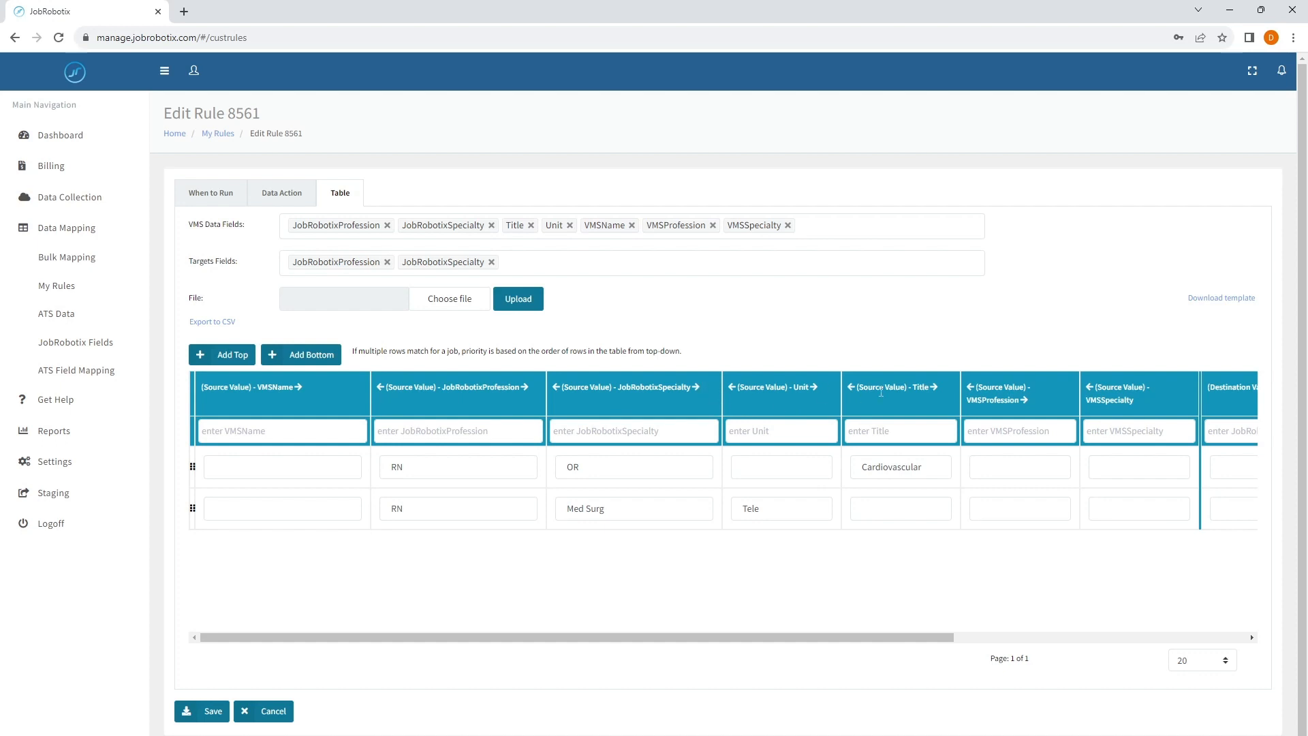
# - Move the VMSProfession source column directly after VMSName
pyautogui.click(968, 387)
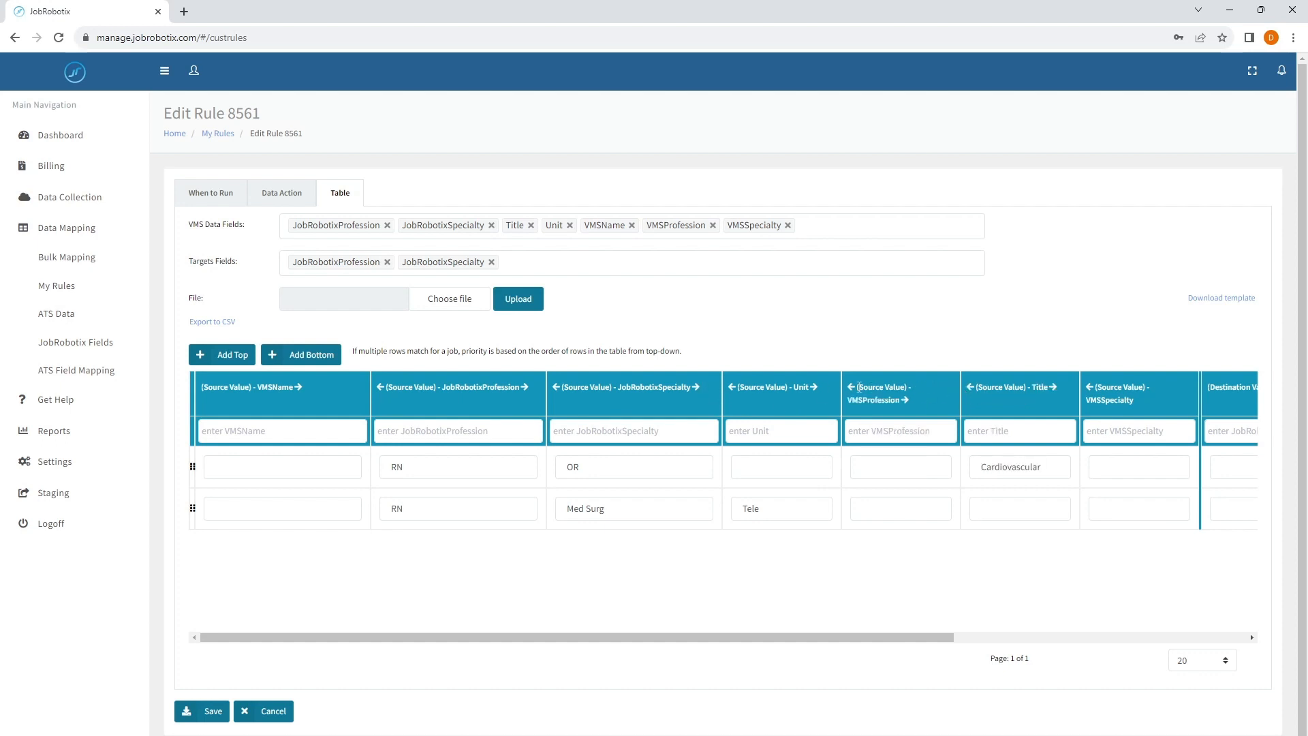
pyautogui.click(850, 388)
pyautogui.click(731, 387)
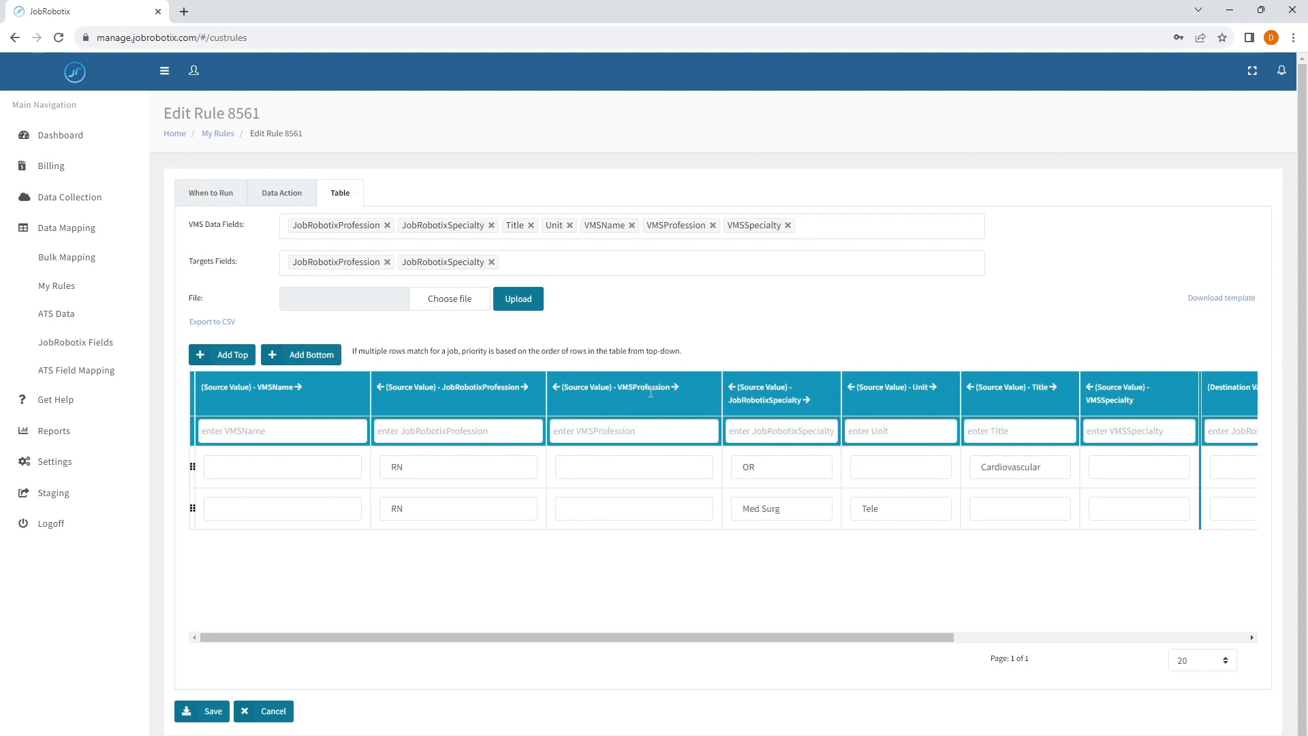
pyautogui.click(555, 386)
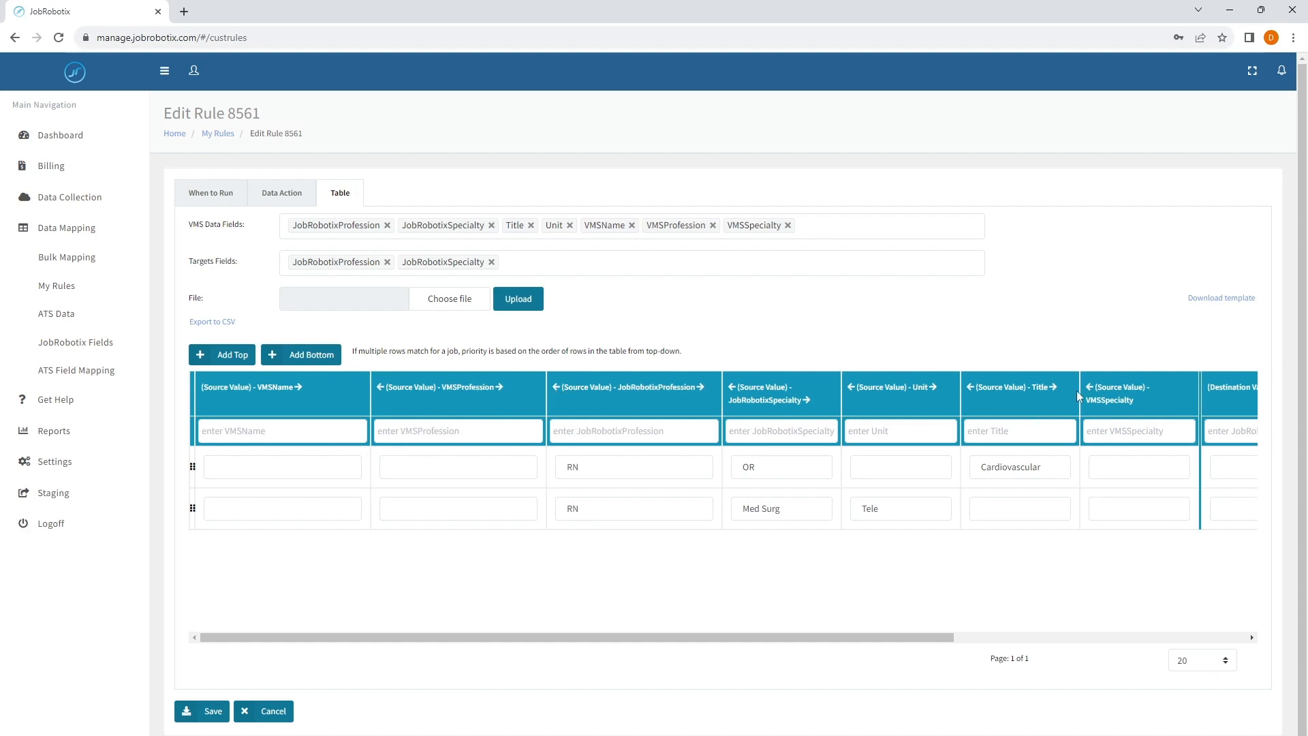
# - Move the VMSSpecialty source column directly after VMSProfession
pyautogui.click(1087, 387)
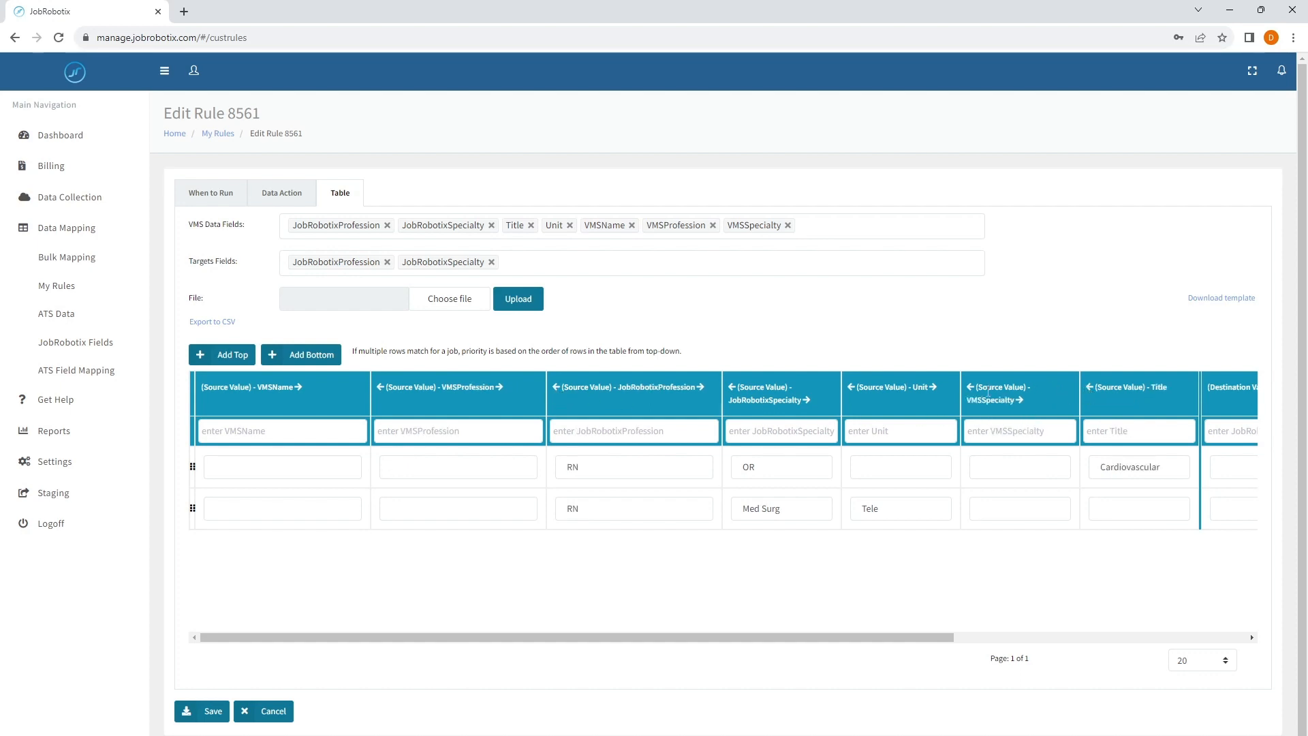
pyautogui.click(968, 388)
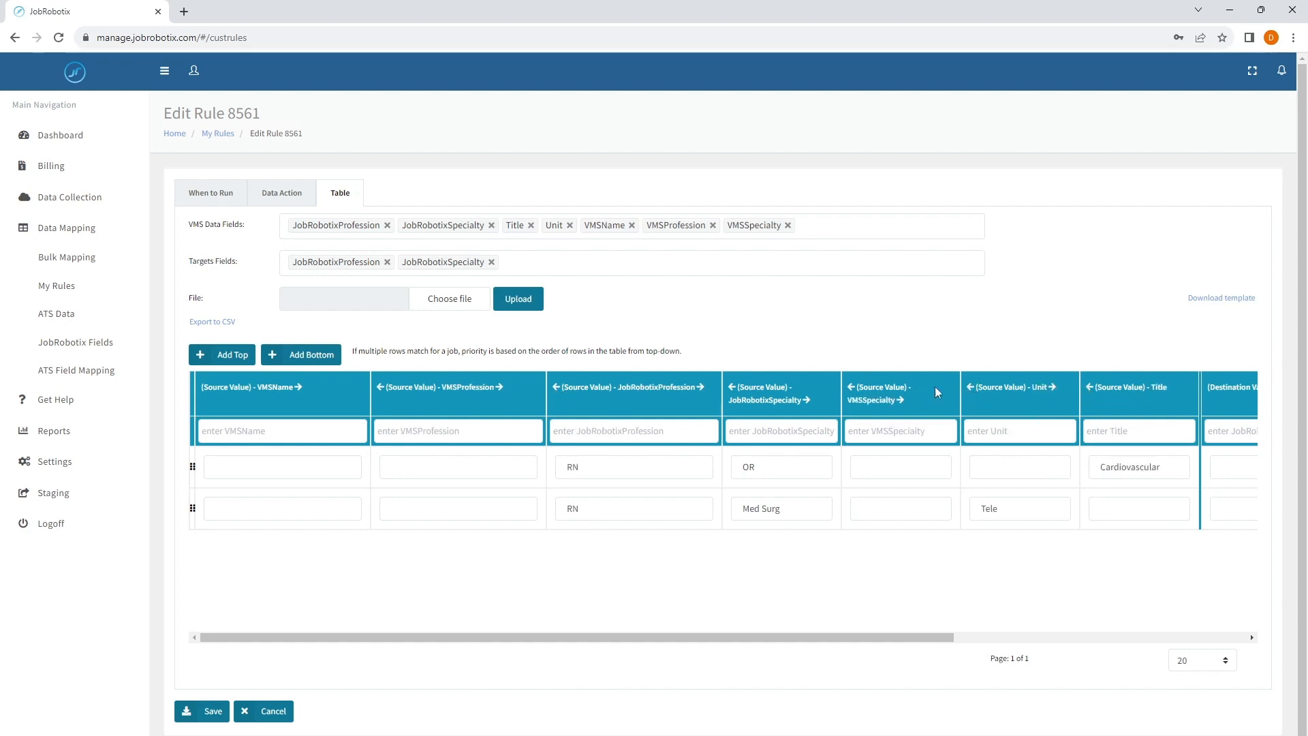
pyautogui.click(857, 387)
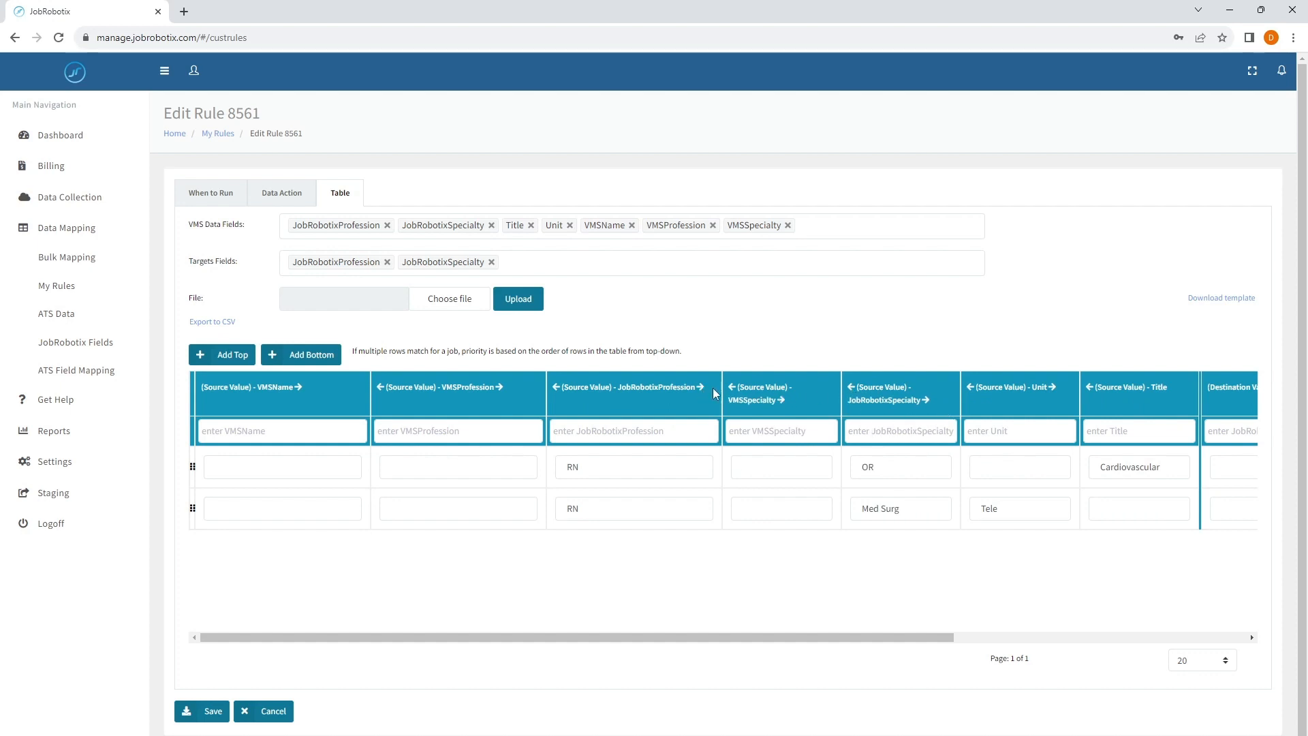
pyautogui.click(704, 386)
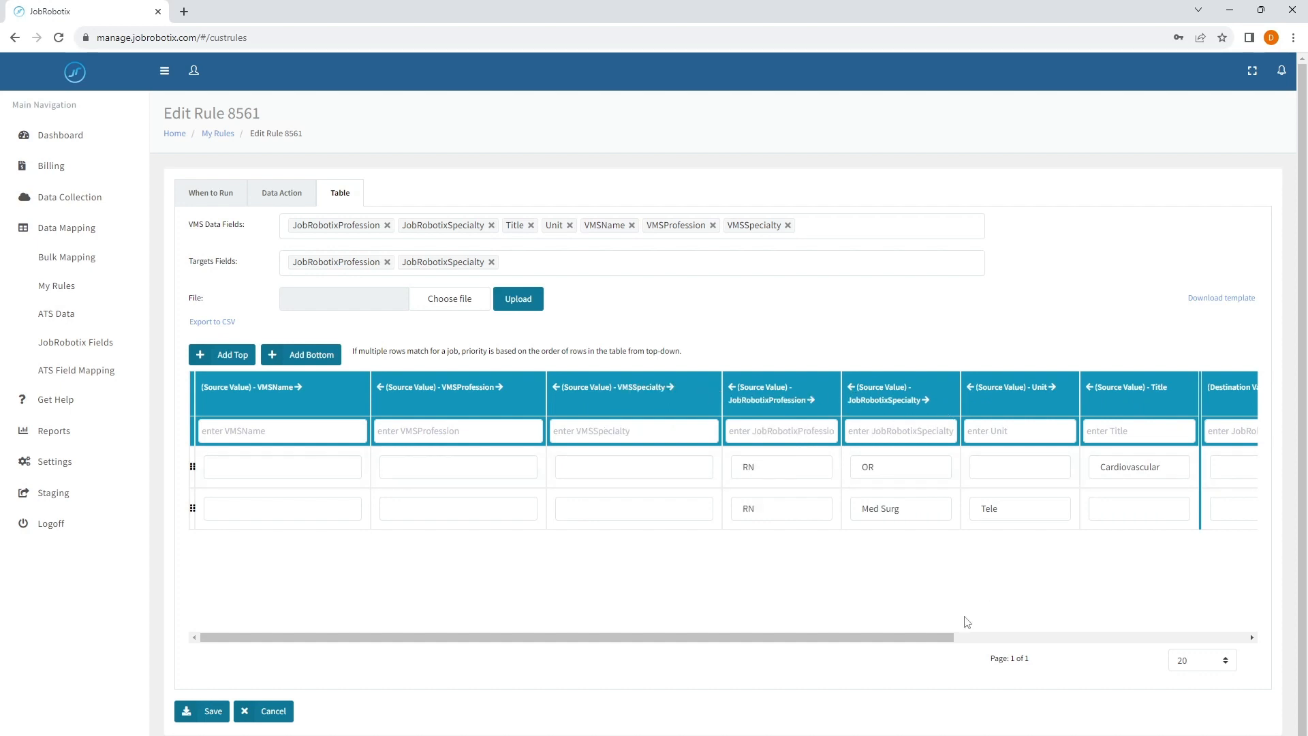
# - Add an empty row above the existing table rows and activate its VMSName cell
pyautogui.moveTo(779, 641); pyautogui.dragTo(692, 628)
pyautogui.click(247, 359)
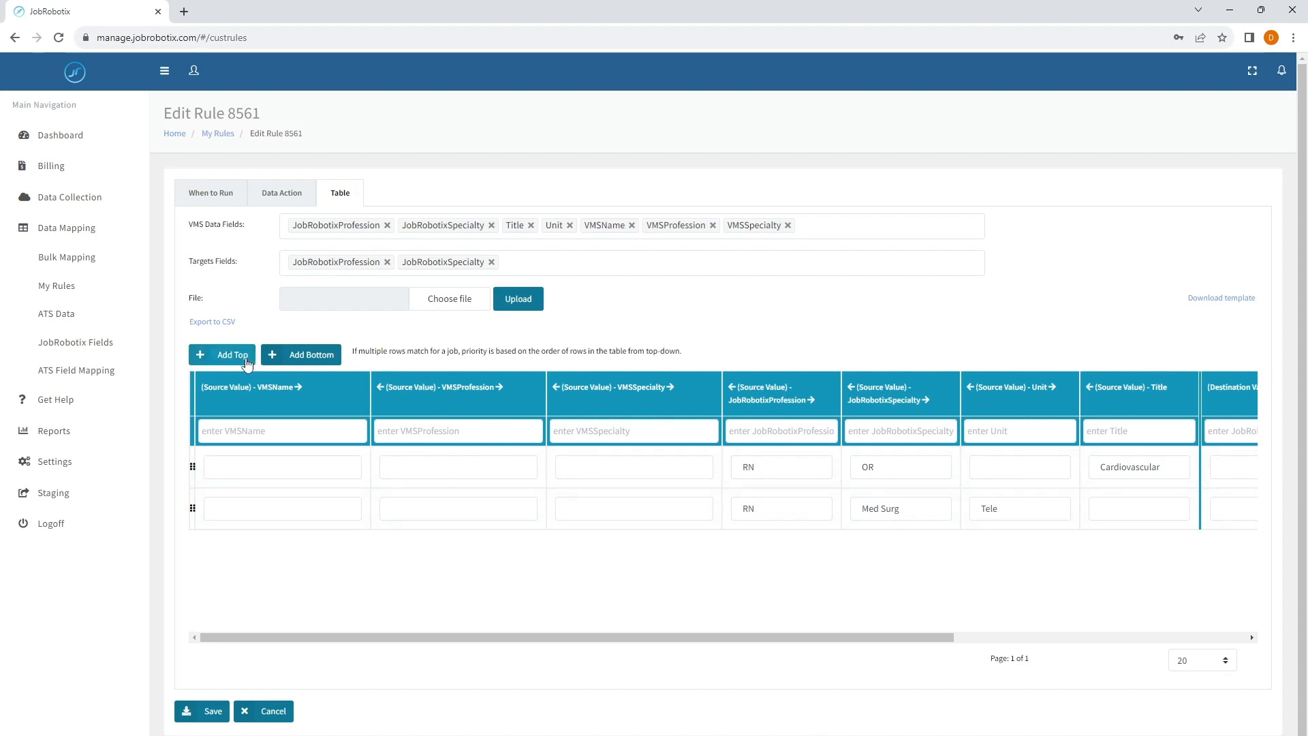
pyautogui.click(308, 465)
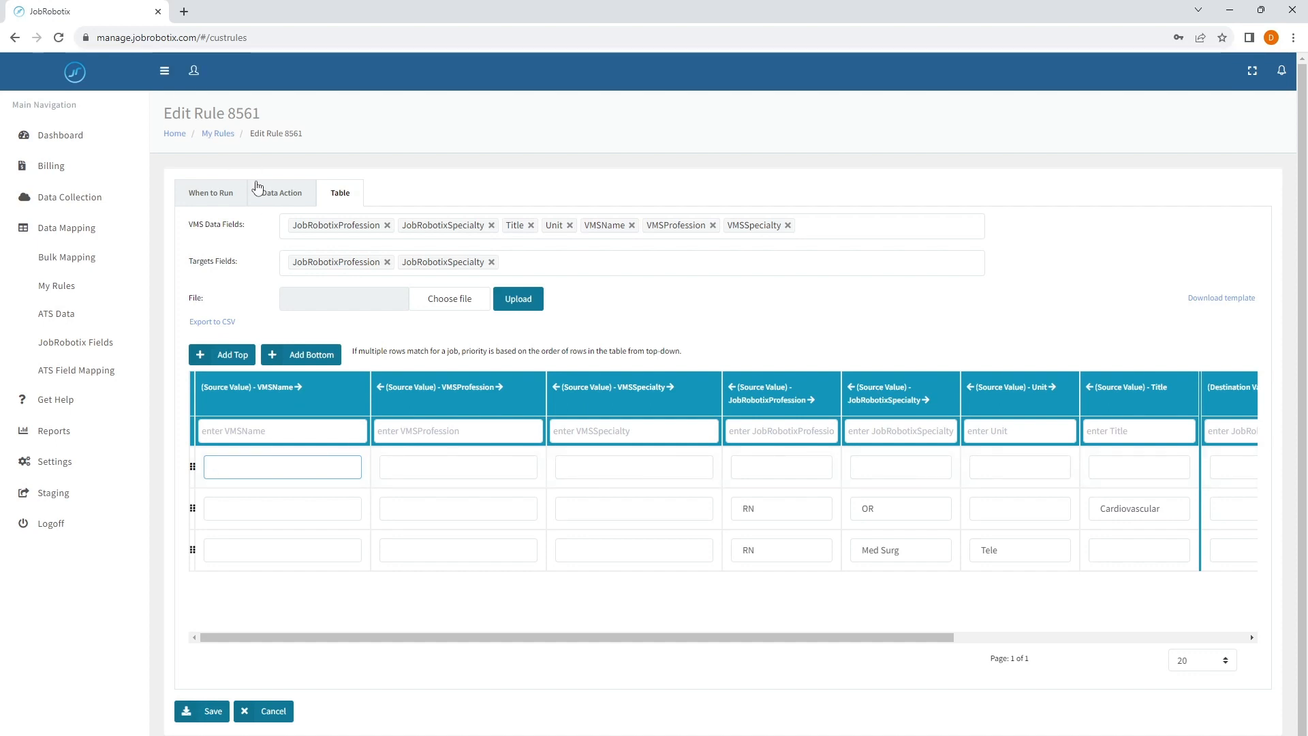
# - Start a condition for when the rule runs, based on the Facility field with the equal operation
pyautogui.click(212, 198)
pyautogui.click(258, 438)
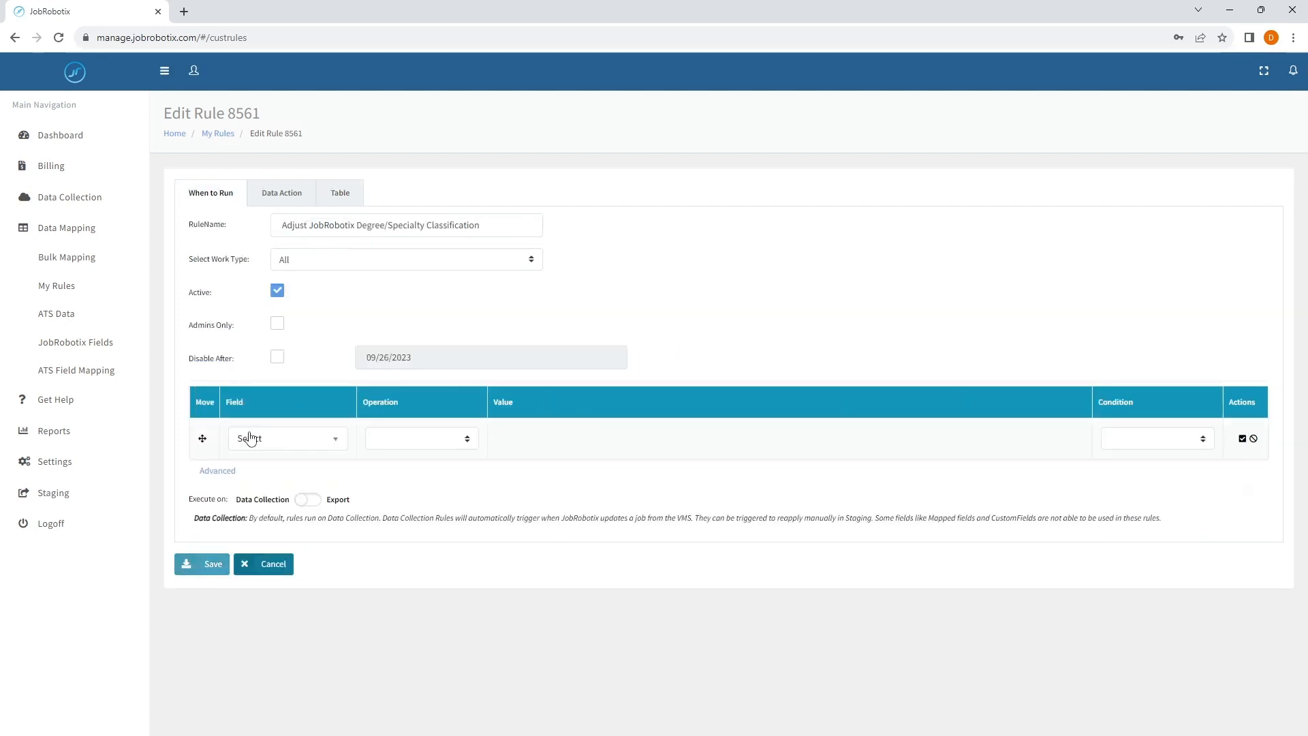
pyautogui.click(272, 440)
pyautogui.write('fac')
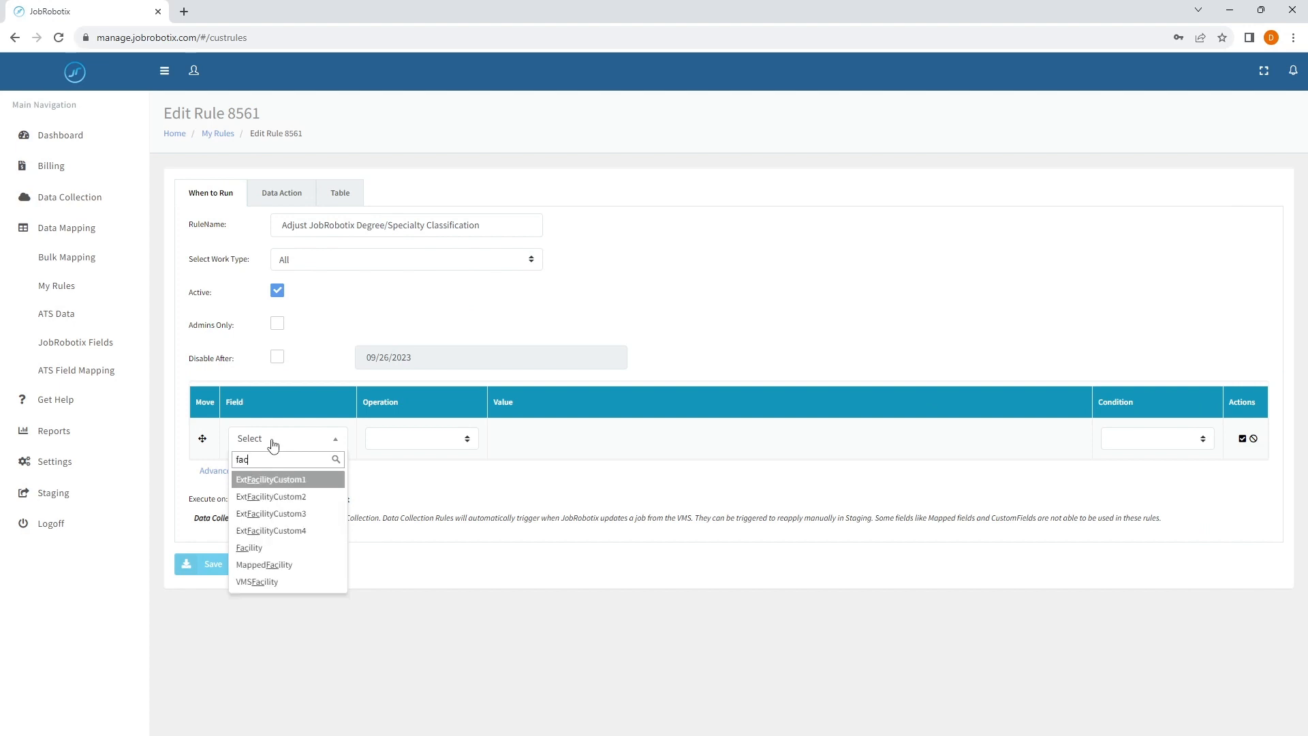
pyautogui.press('Down')
pyautogui.press('Down')
pyautogui.press('Down')
pyautogui.press('Down')
pyautogui.press('Return')
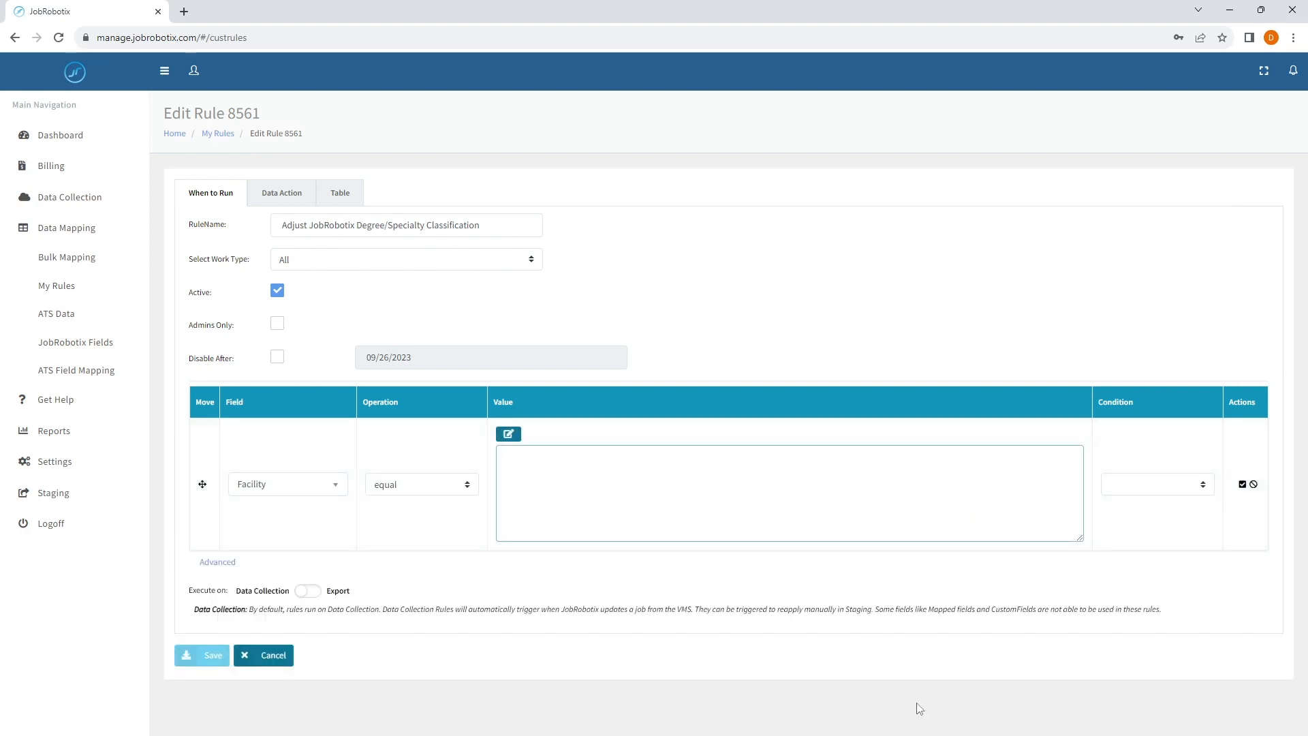
# - Enter General Hospital|Houston Clinic|Houston Methodist Hospital as the value of the Facility condition
pyautogui.write('General')
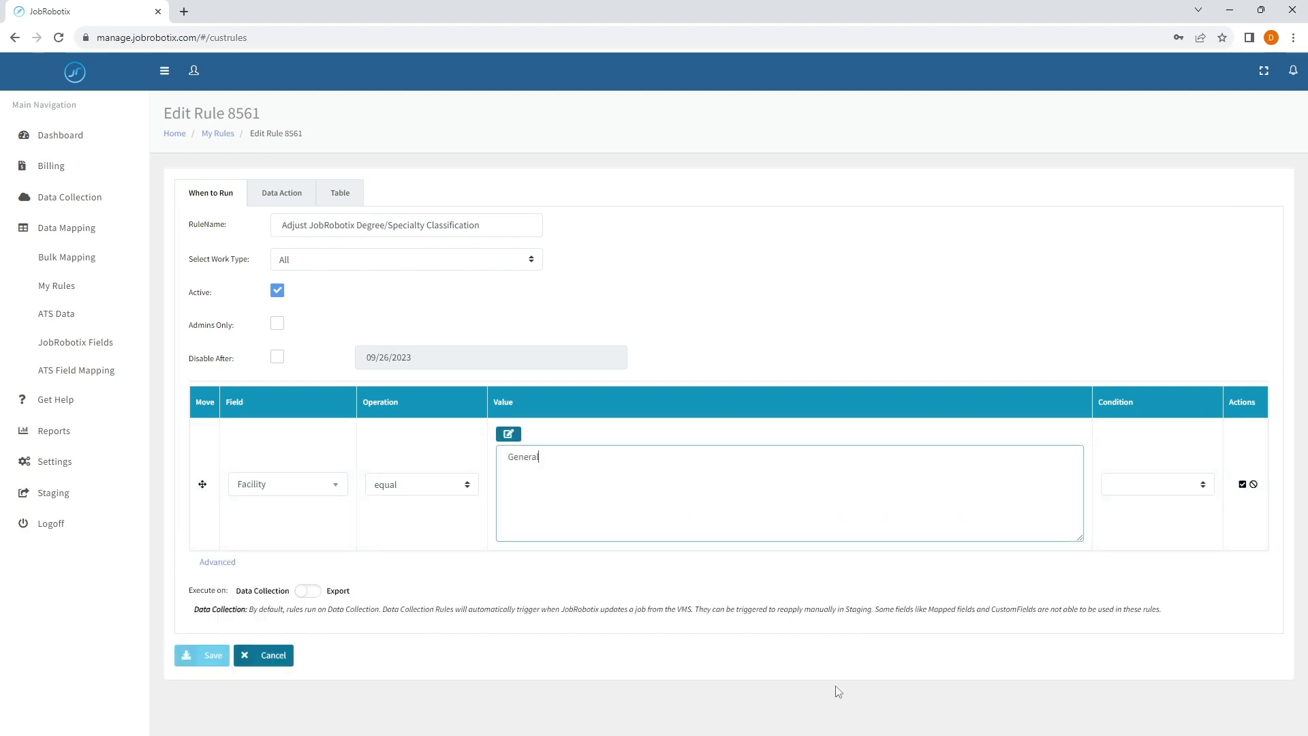
pyautogui.write(' Hospr')
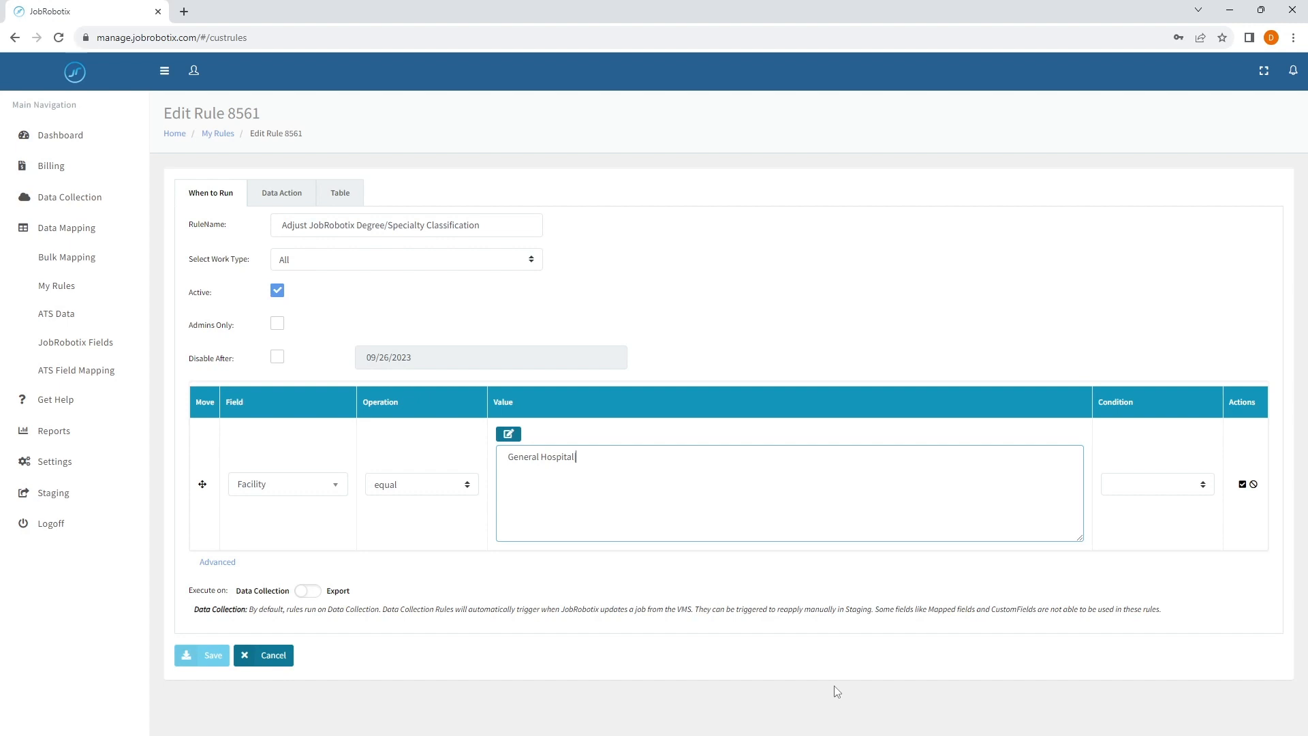
pyautogui.write('tal|Houston Clinic|H')
pyautogui.write('ouston Method')
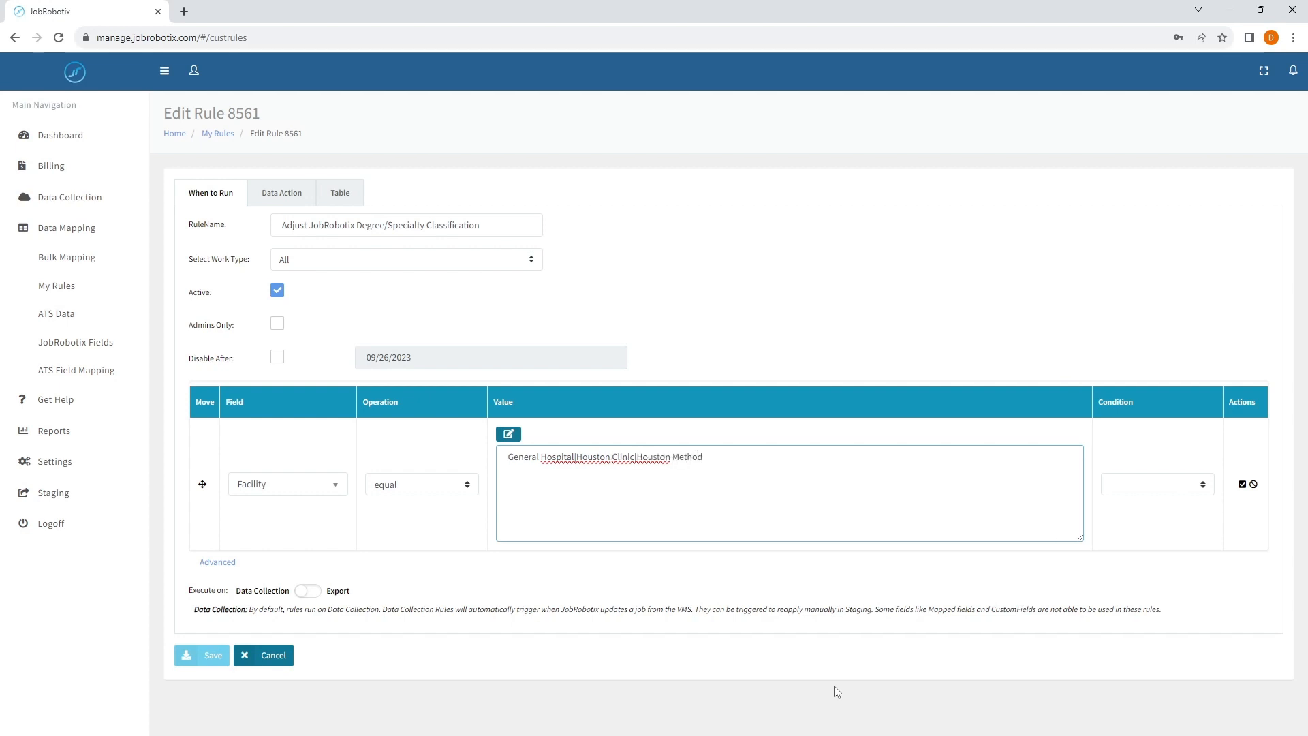
pyautogui.write('ist Hosptial')
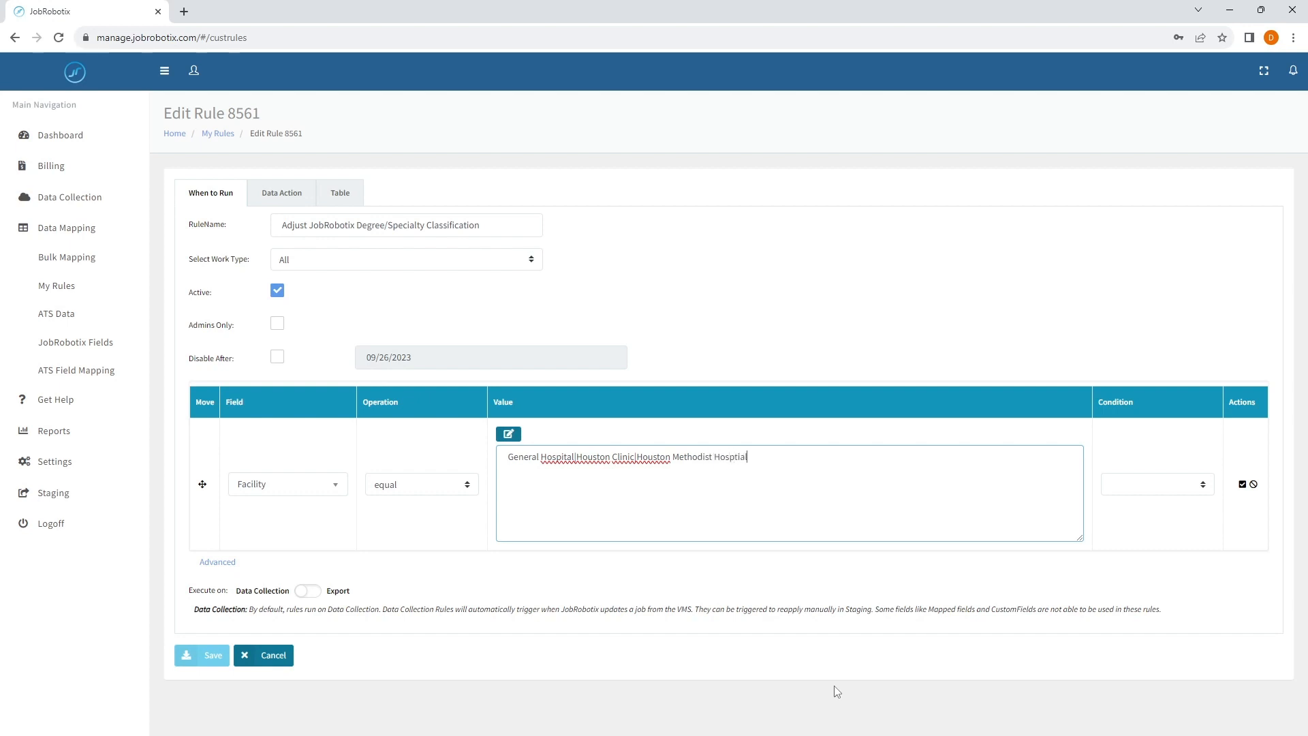
pyautogui.press('BackSpace')
pyautogui.write('ita')
# - Cut the whole facility list out of the Facility condition's value and finish editing the condition
pyautogui.click(636, 462)
pyautogui.click(760, 456)
pyautogui.hotkey('ctrl', 'a')
pyautogui.press('BackSpace')
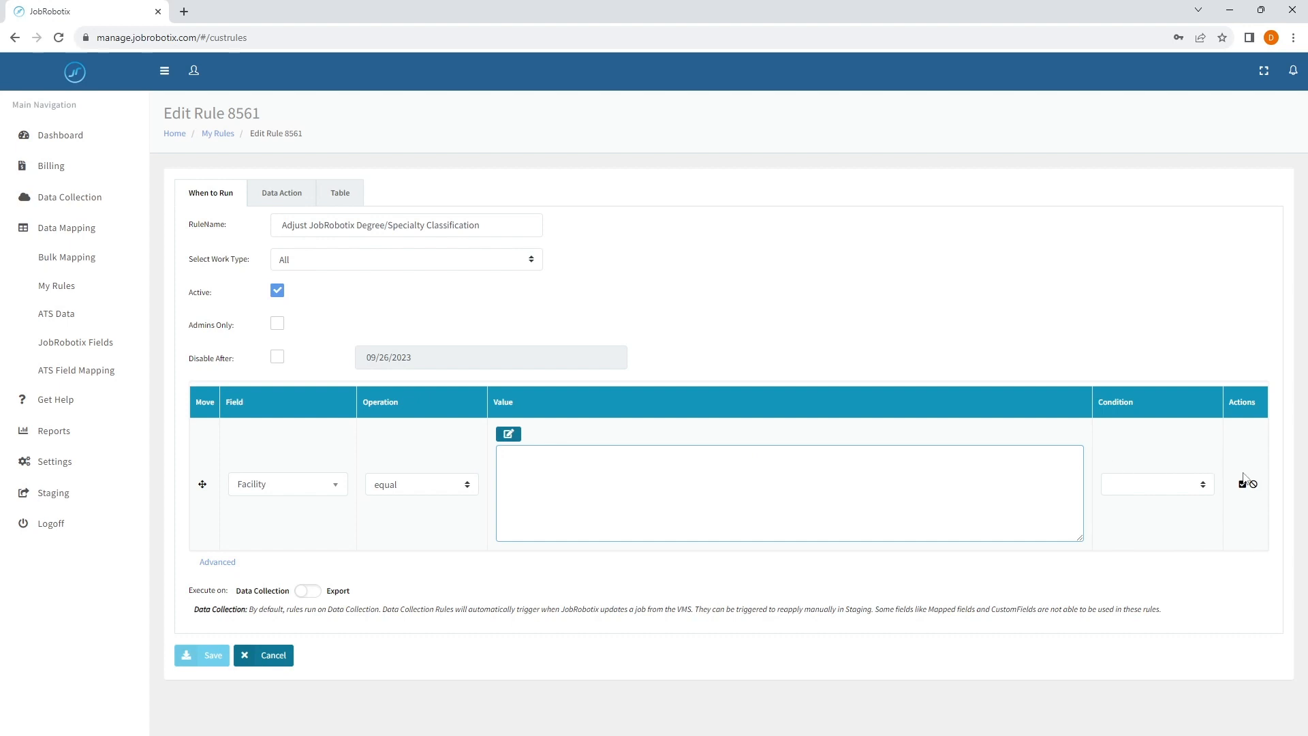
pyautogui.click(1242, 481)
# - Add Facility to the VMS data fields of the rule table
pyautogui.click(353, 202)
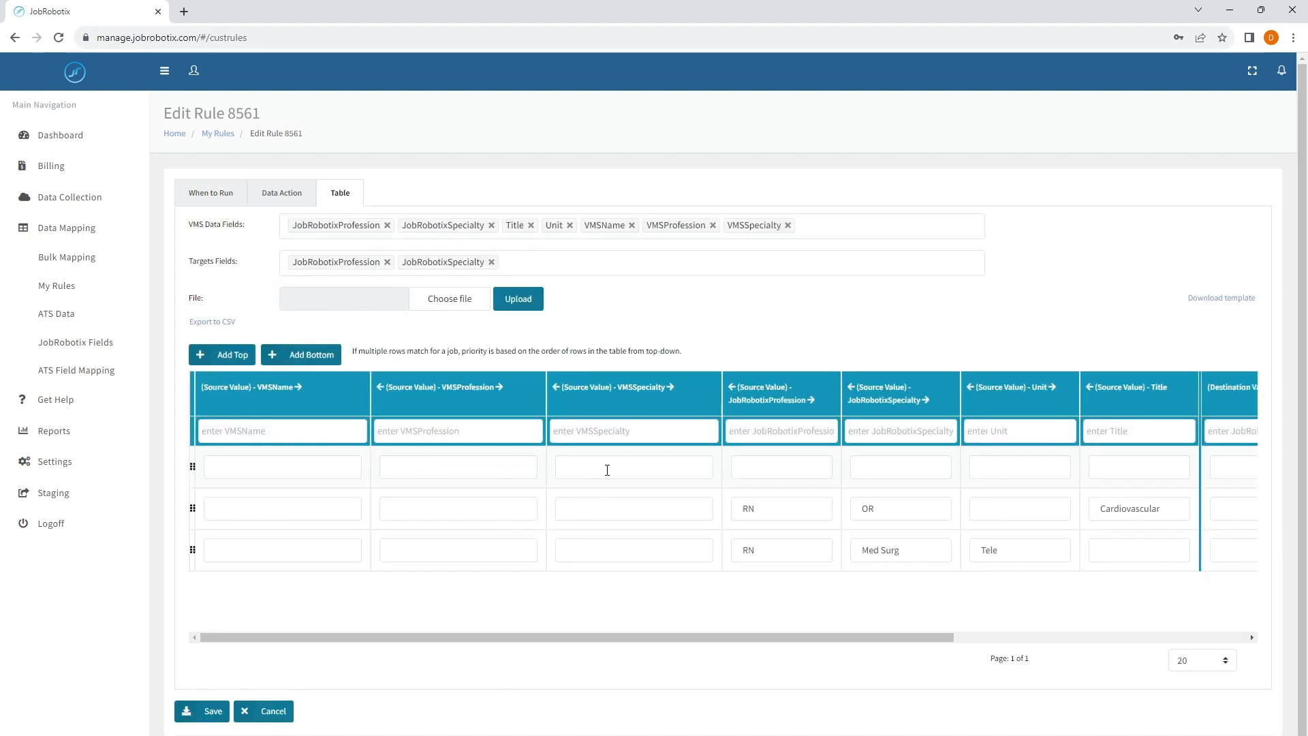
pyautogui.click(817, 226)
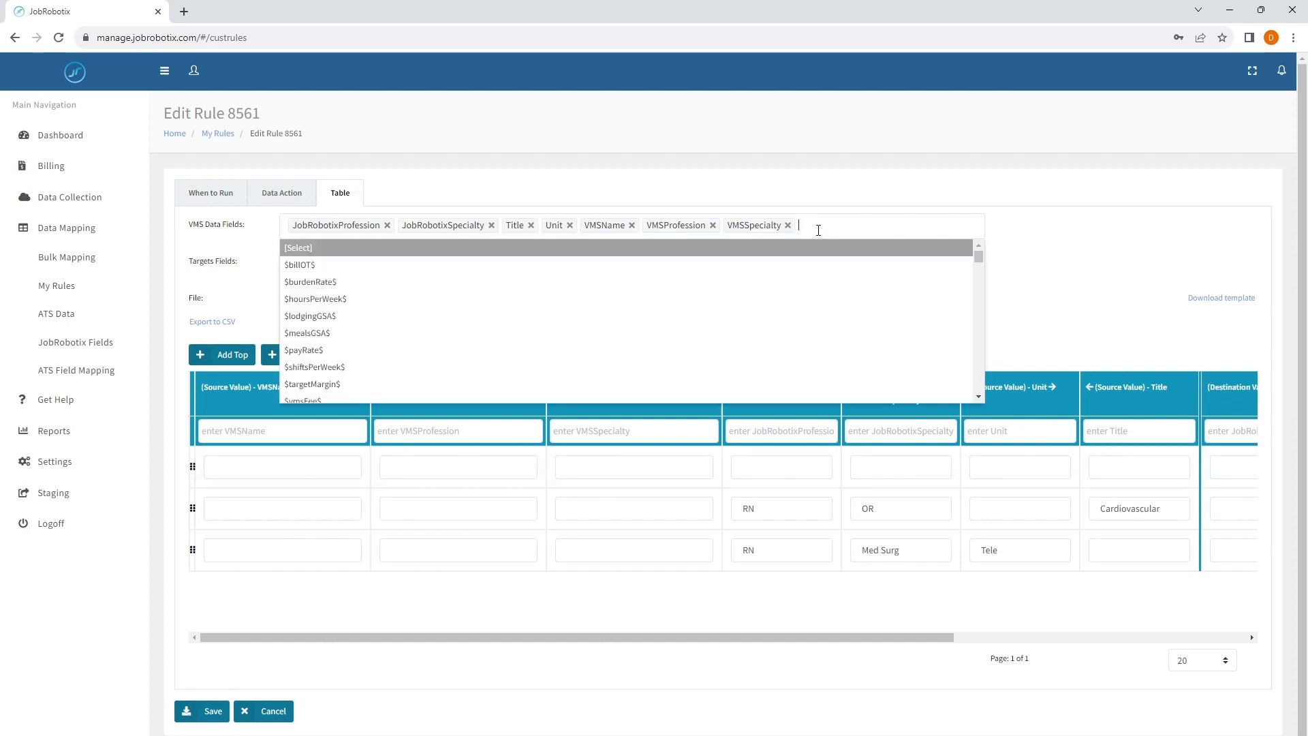
pyautogui.write('fac')
pyautogui.press('Down')
pyautogui.press('Down')
pyautogui.press('Down')
pyautogui.press('Down')
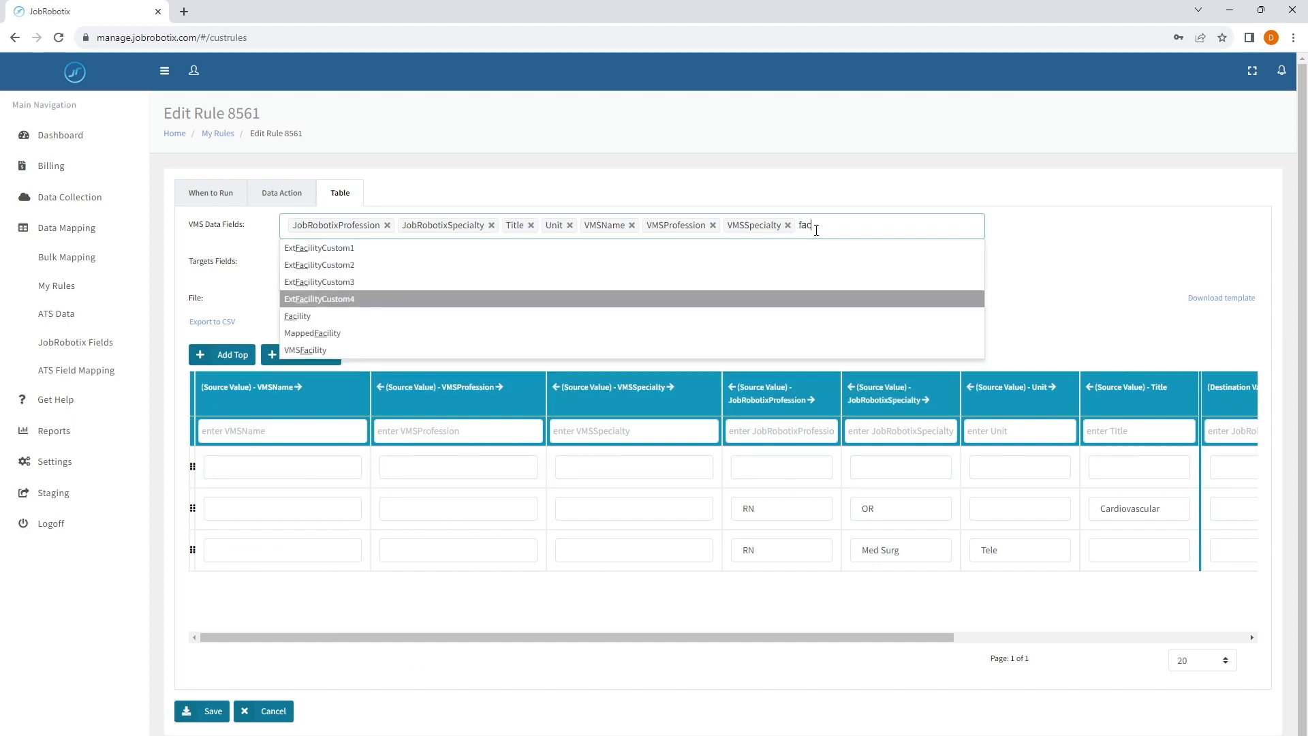
pyautogui.press('Return')
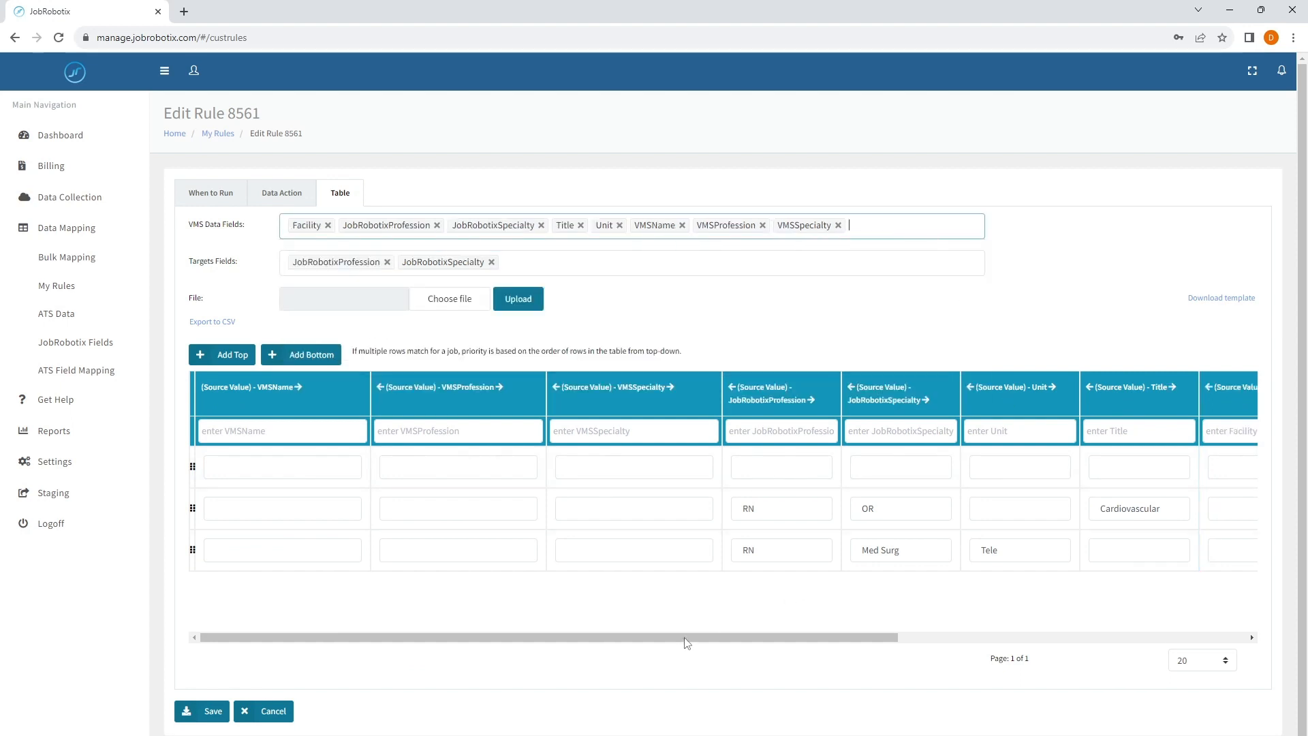
# - Paste General Hospital|Houston Clinic|Houston Methodist Hospital into the empty first row's source Facility cell
pyautogui.moveTo(688, 639); pyautogui.dragTo(831, 637)
pyautogui.click(1039, 467)
pyautogui.write('Houston Methodist Hospital')
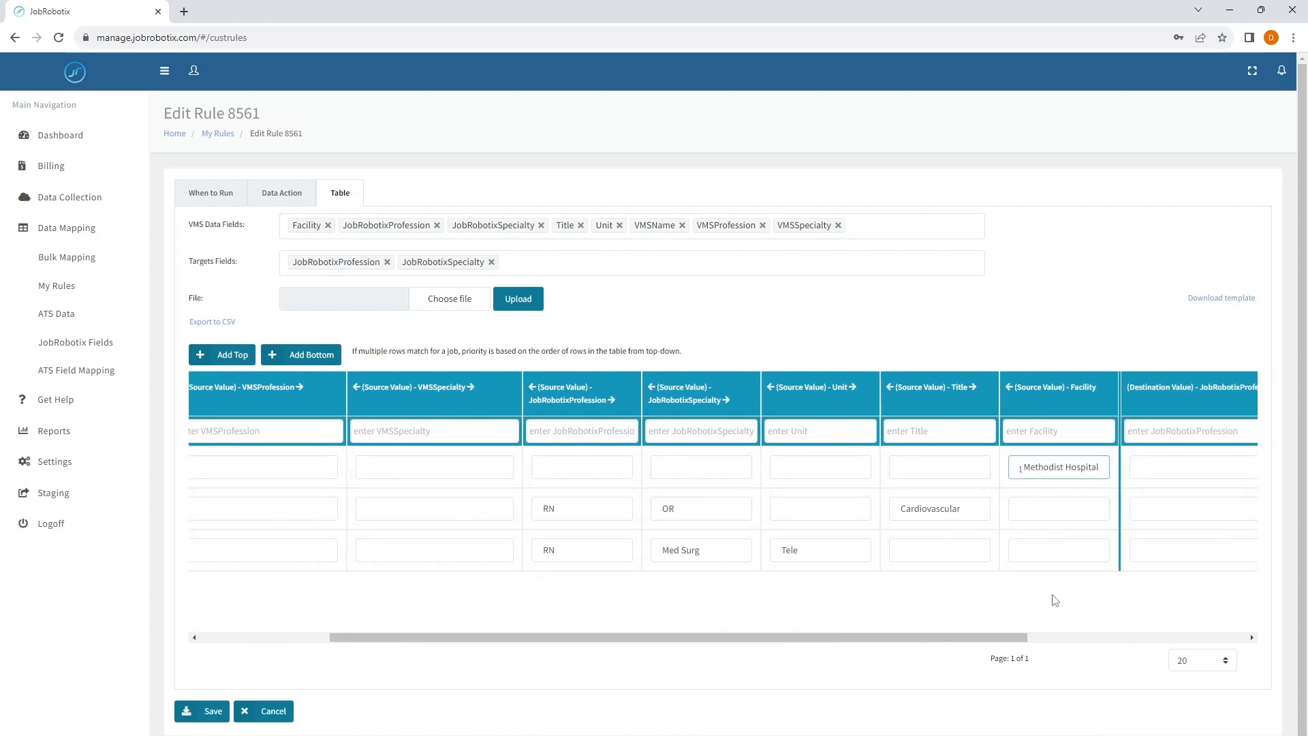
pyautogui.moveTo(1068, 465); pyautogui.dragTo(1101, 465)
pyautogui.click(1068, 467)
pyautogui.click(1092, 467)
pyautogui.click(1080, 496)
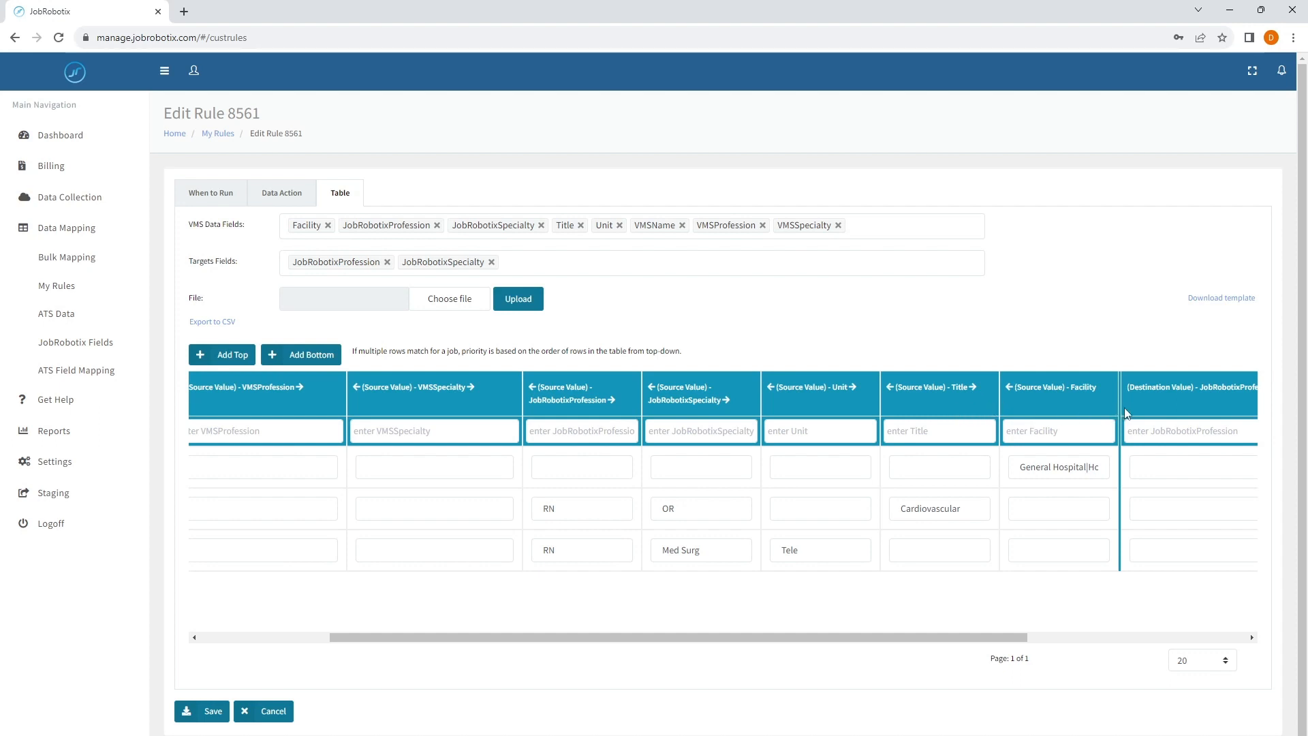
# - Widen the source Facility column so more of its facility list can be read
pyautogui.moveTo(1114, 407); pyautogui.dragTo(1199, 407)
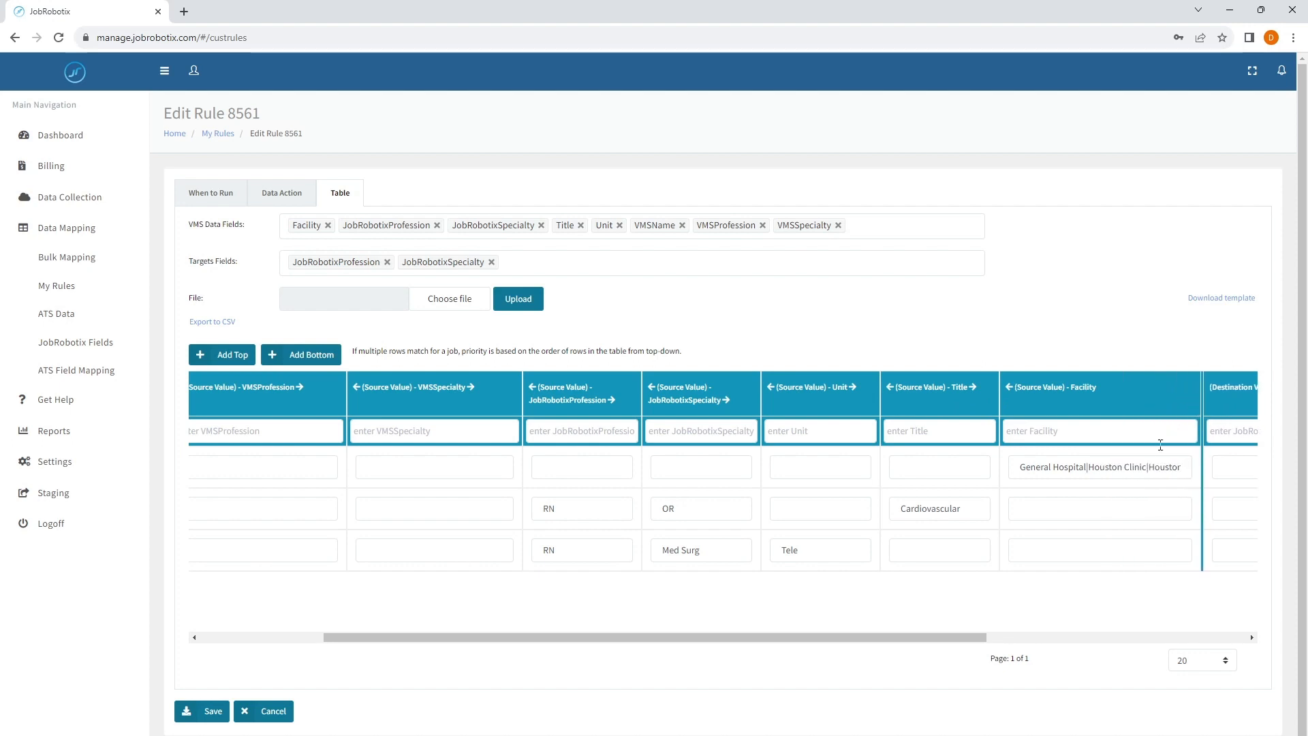
pyautogui.hscroll(2, 957, 636)
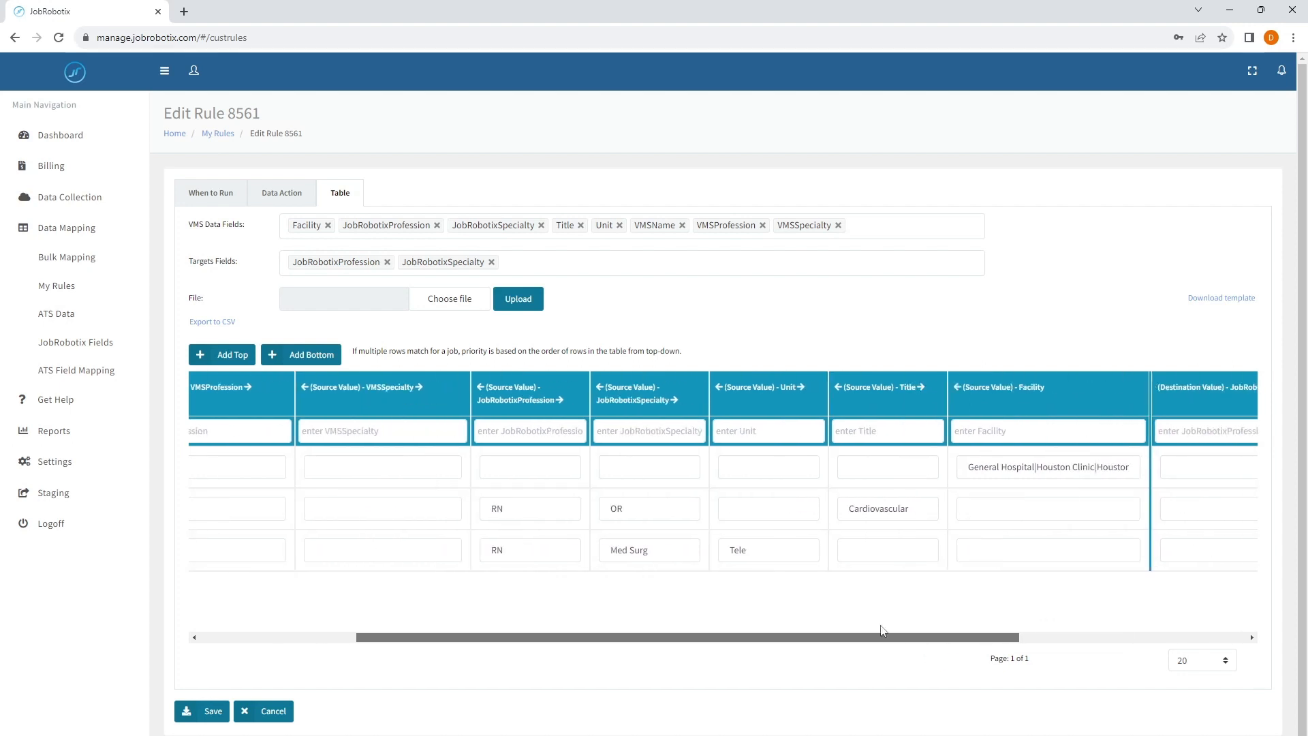
pyautogui.hscroll(-6, 881, 630)
# - Save the rule, accept the warning about changed job processing, and reopen the Adjust JobRobotix Degree/Specialty Classification rule's table
pyautogui.click(204, 710)
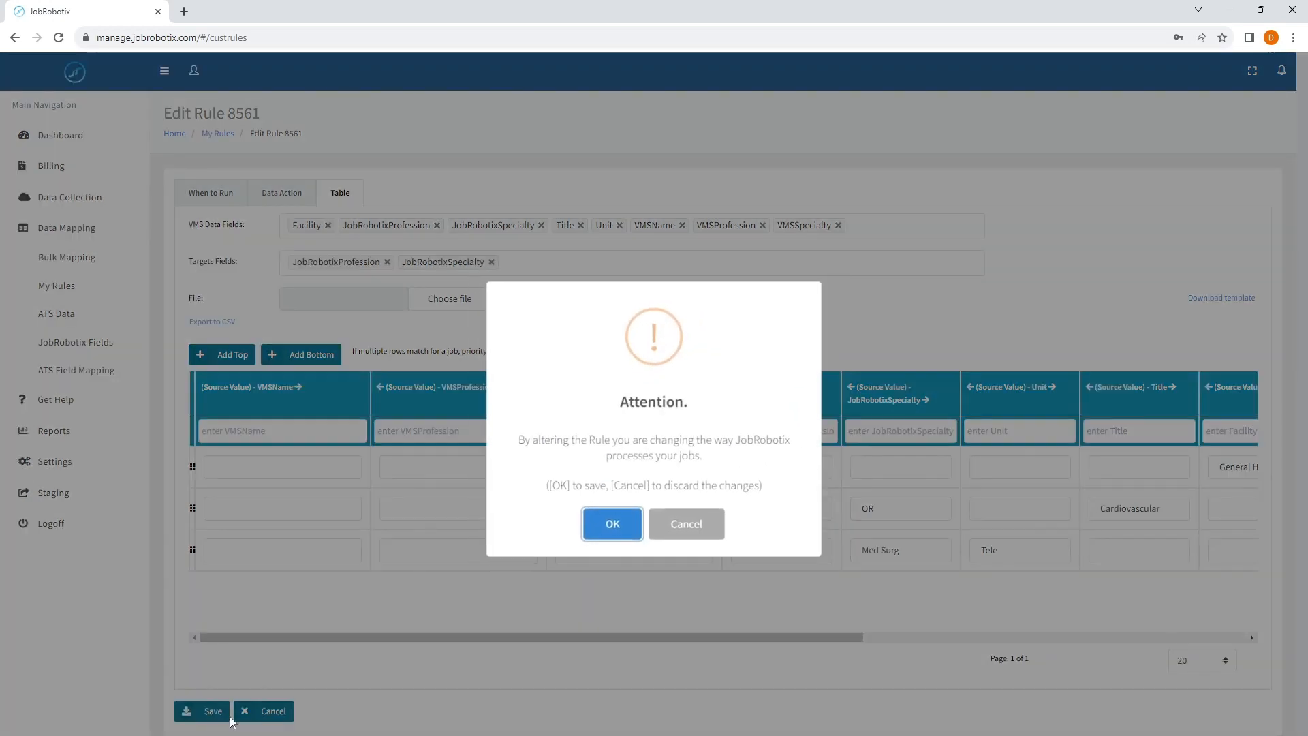
pyautogui.click(633, 530)
pyautogui.click(599, 531)
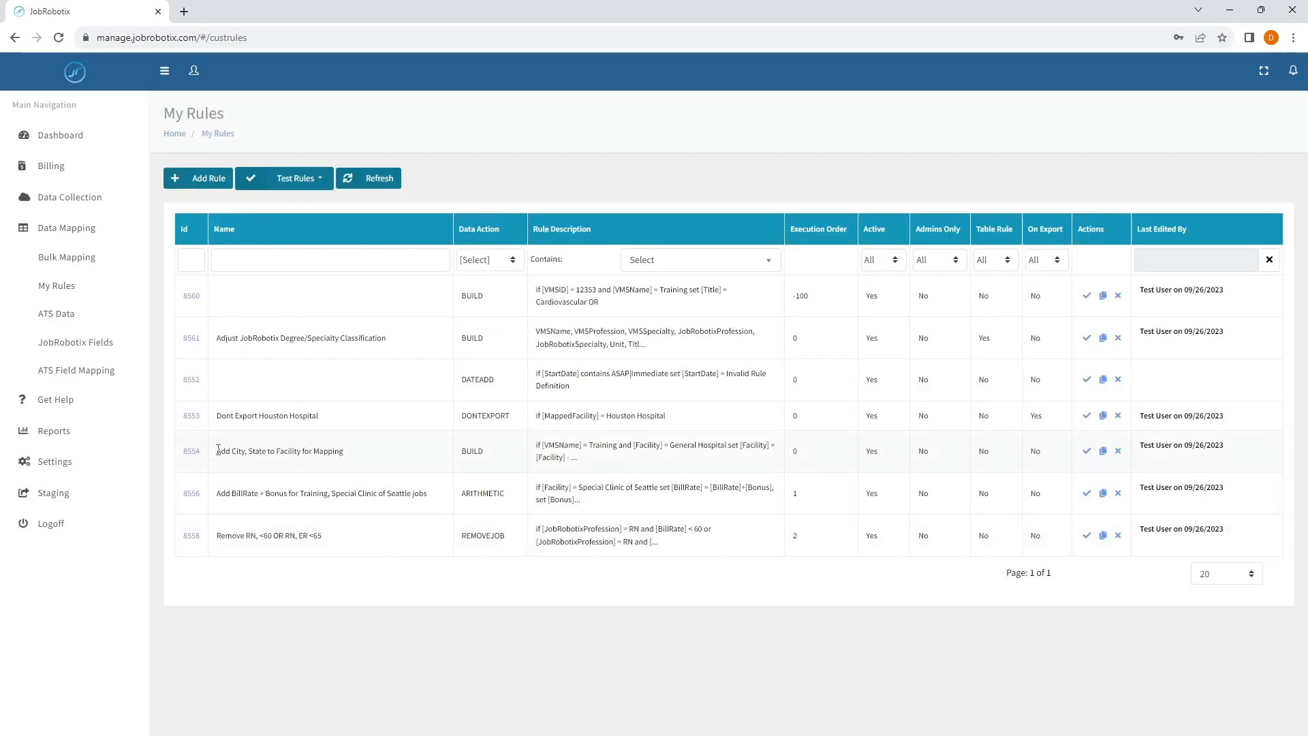
pyautogui.click(191, 338)
pyautogui.click(344, 197)
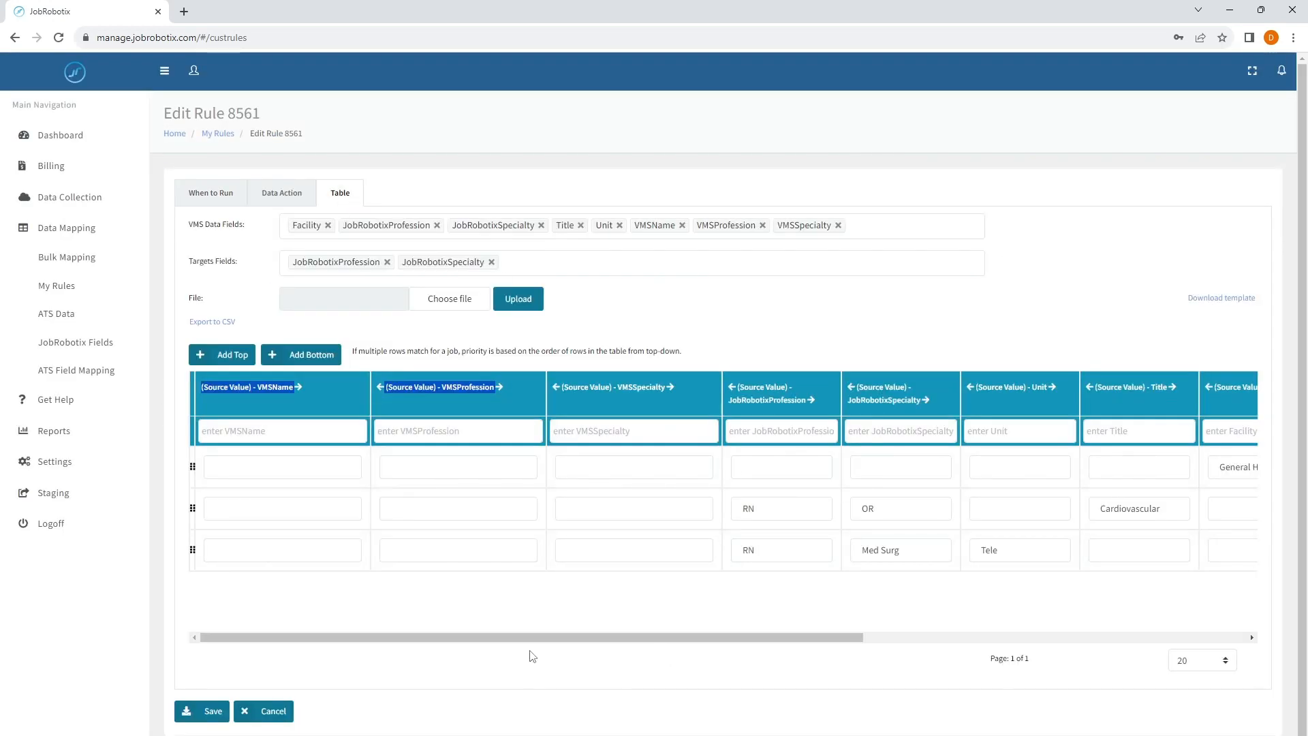
# - Add a row at the top of the table mapping source JobRobotixProfession RN to destination JobRobotixProfession Nursing
pyautogui.moveTo(600, 638); pyautogui.dragTo(916, 584)
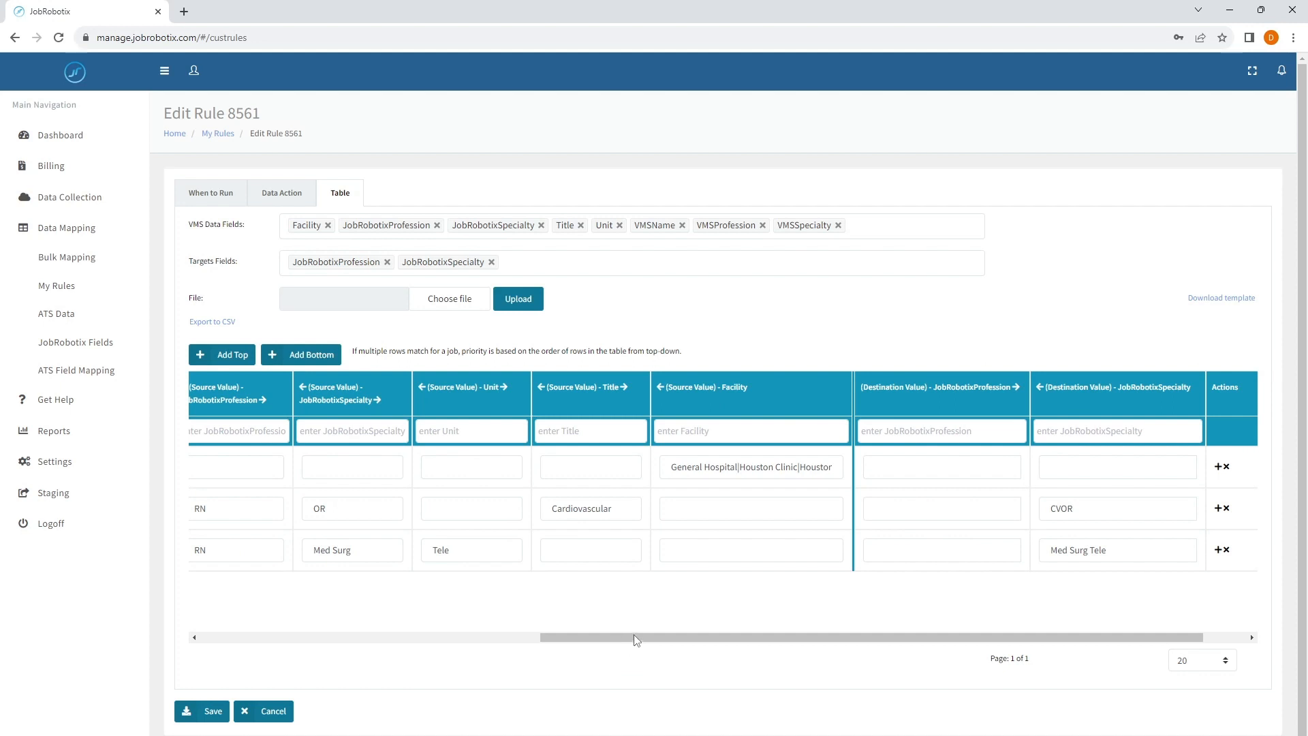
pyautogui.moveTo(647, 638); pyautogui.dragTo(292, 662)
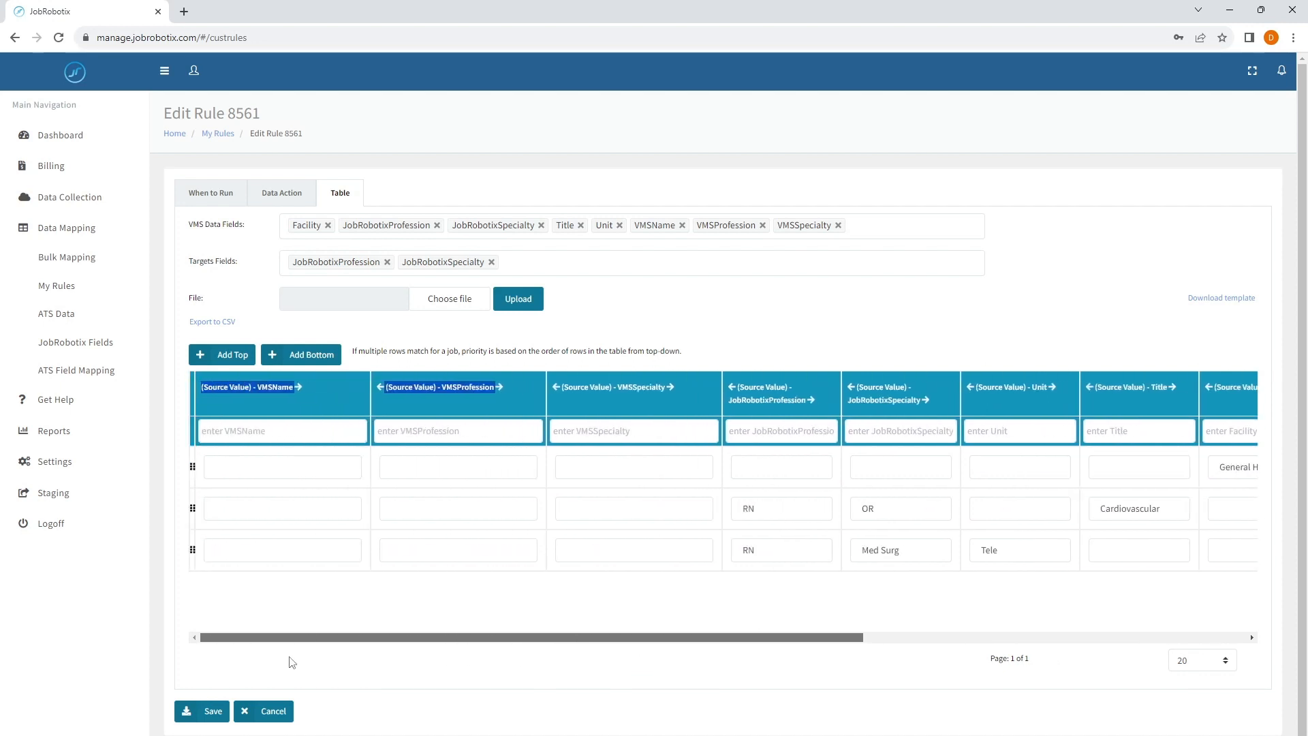
pyautogui.click(458, 613)
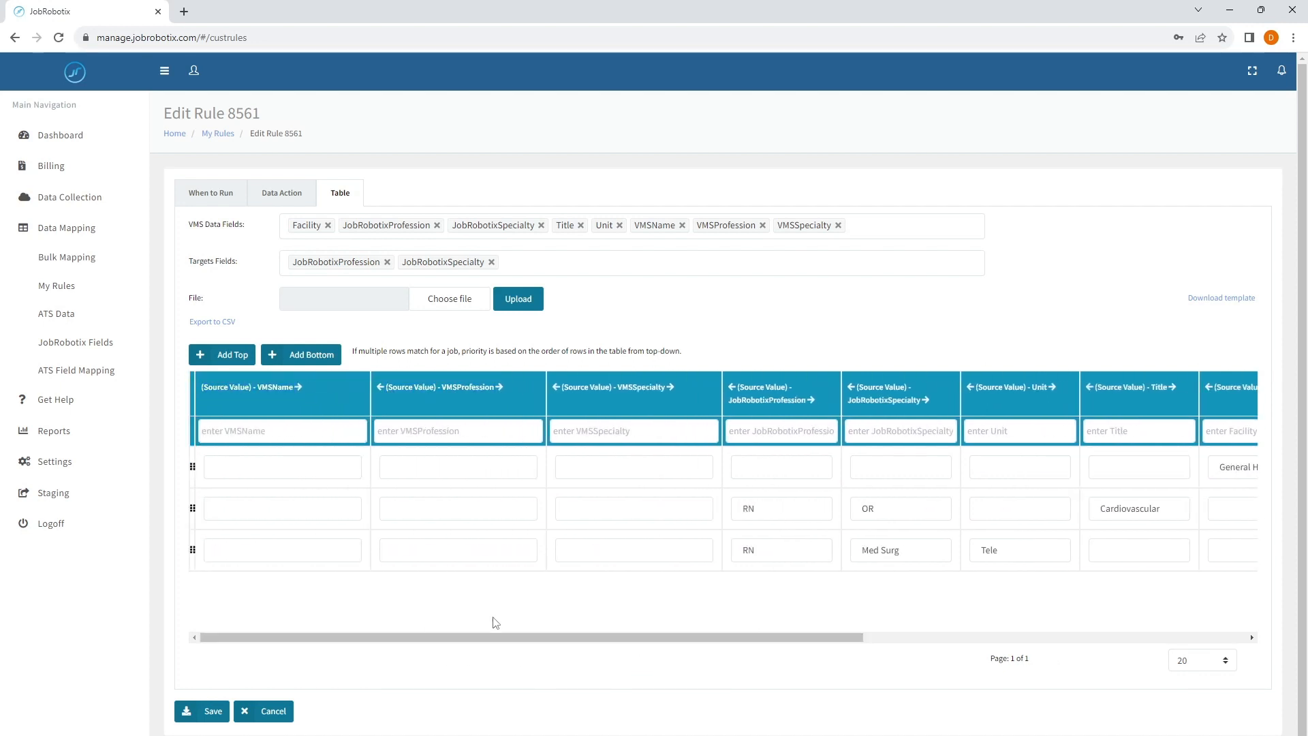
pyautogui.click(226, 356)
pyautogui.click(761, 468)
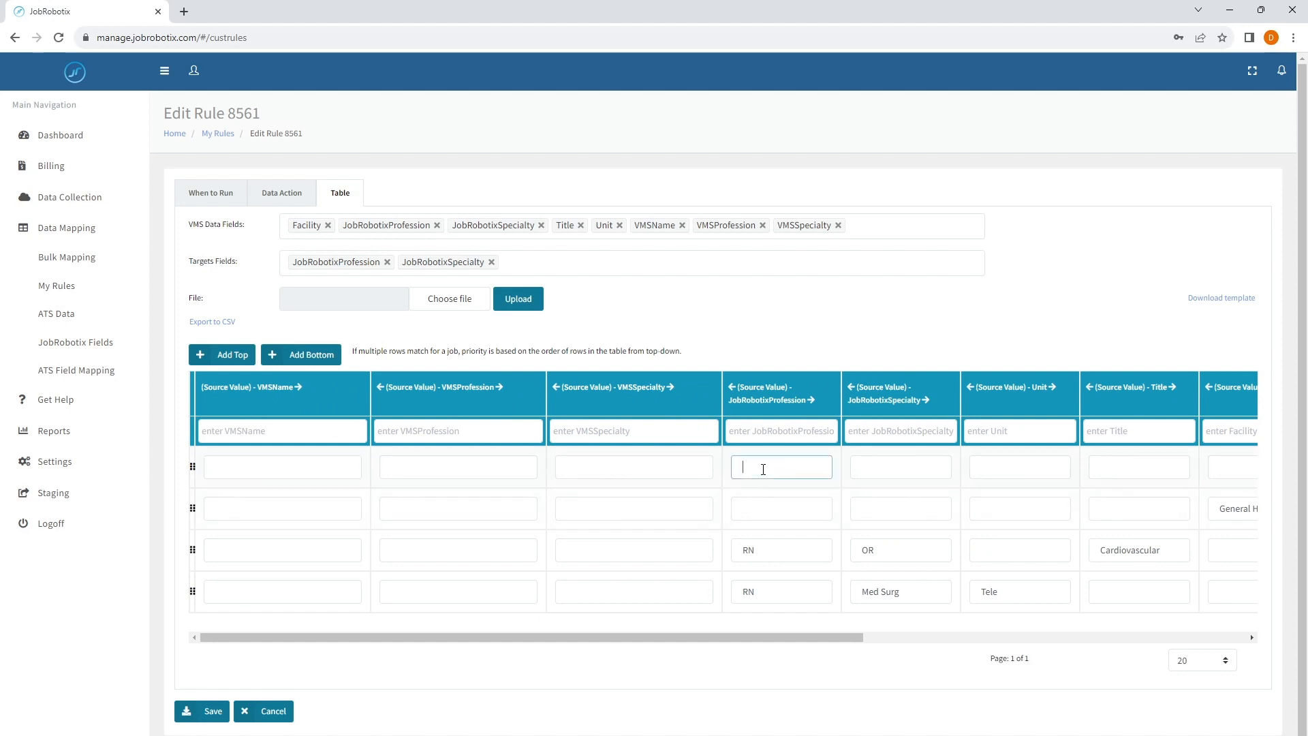
pyautogui.write('RN')
pyautogui.moveTo(762, 638); pyautogui.dragTo(1033, 638)
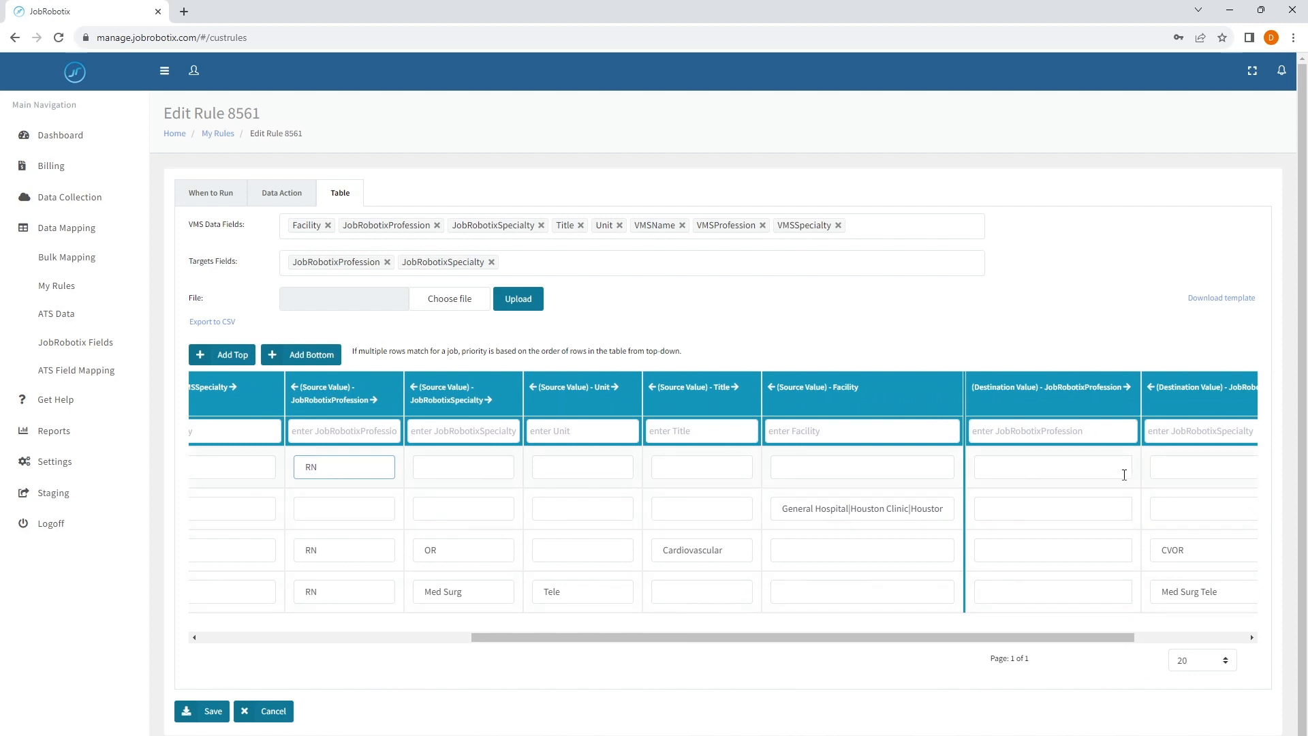
pyautogui.click(1009, 473)
pyautogui.write('Nursing')
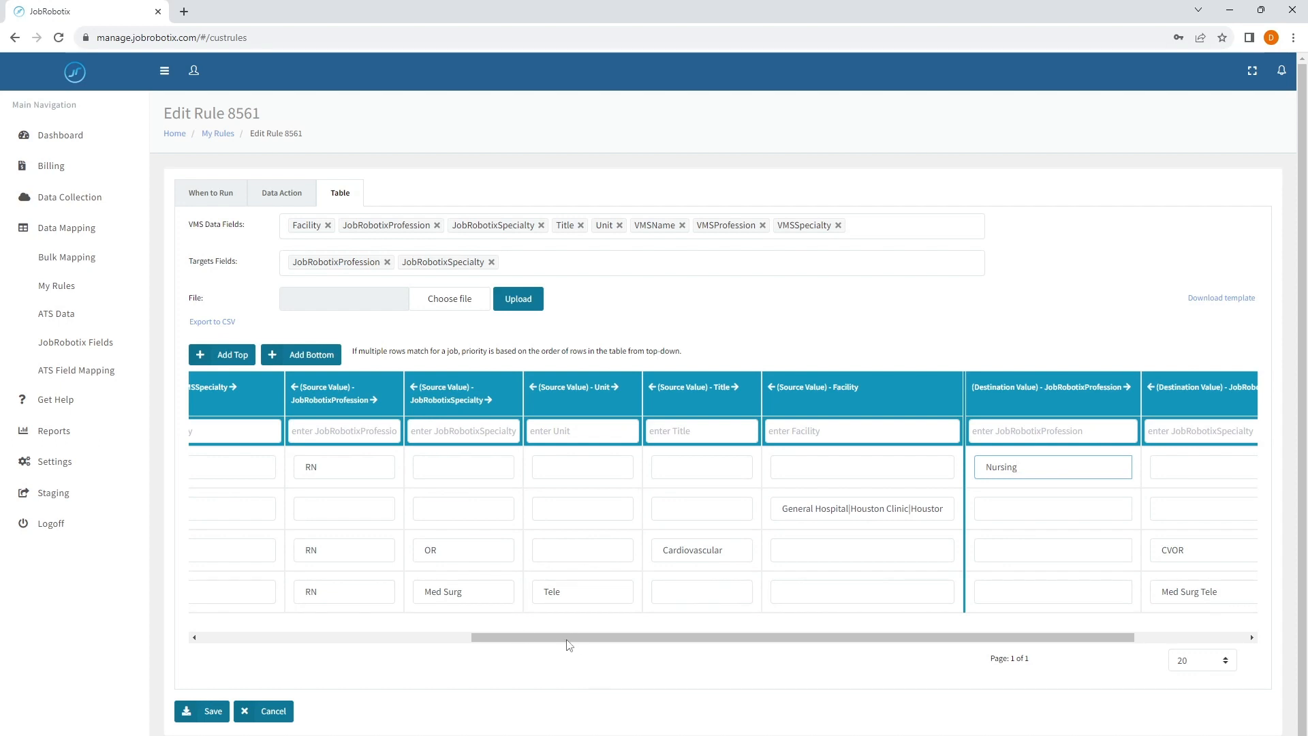
# - Compare the RN-to-Nursing row with the RN, OR, Cardiovascular row and read the note on row priority above the table
pyautogui.moveTo(569, 641); pyautogui.dragTo(551, 641)
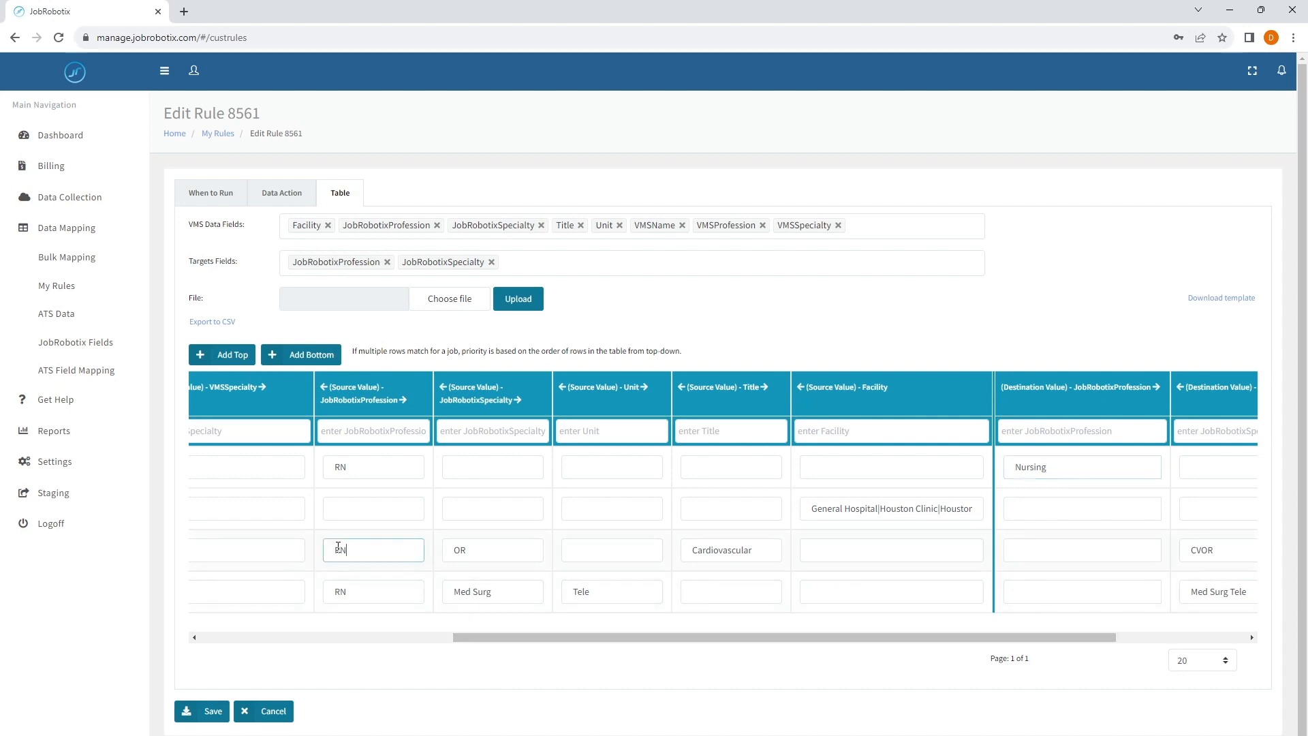
pyautogui.moveTo(336, 549); pyautogui.dragTo(484, 549)
pyautogui.press('Tab')
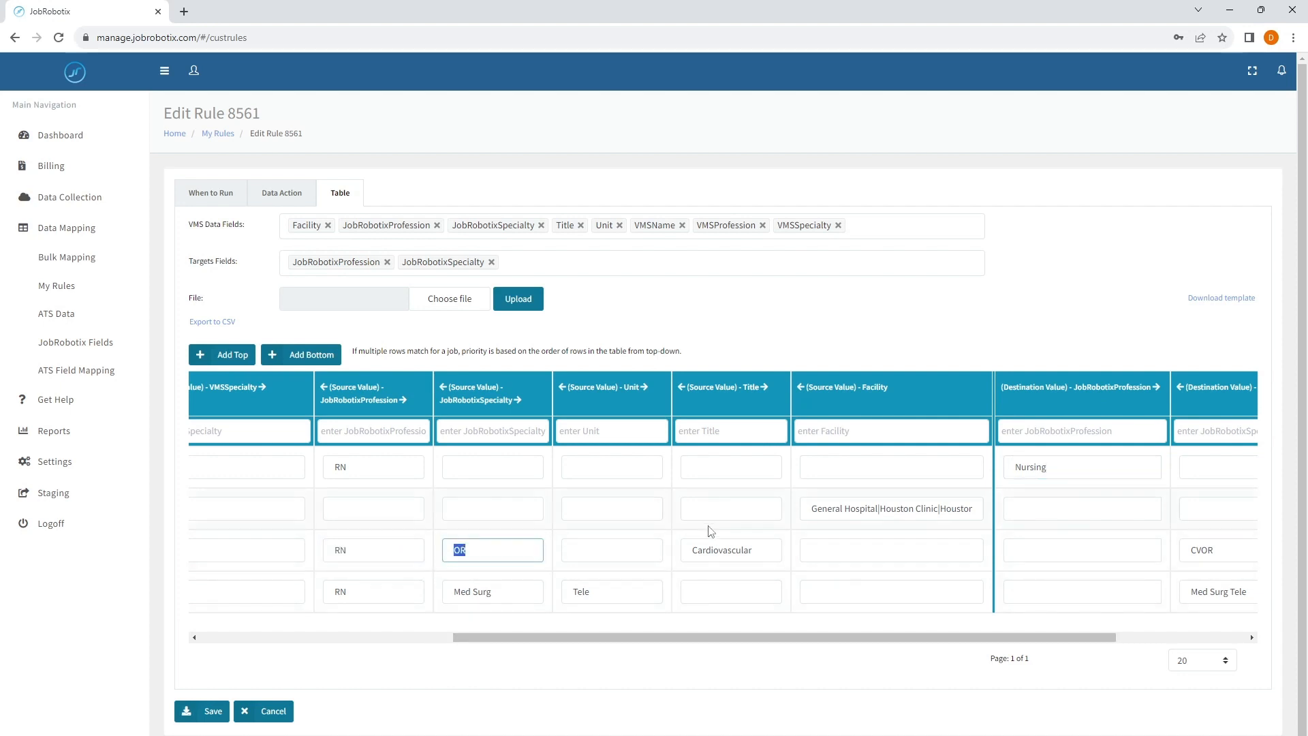
pyautogui.doubleClick(742, 549)
pyautogui.click(396, 556)
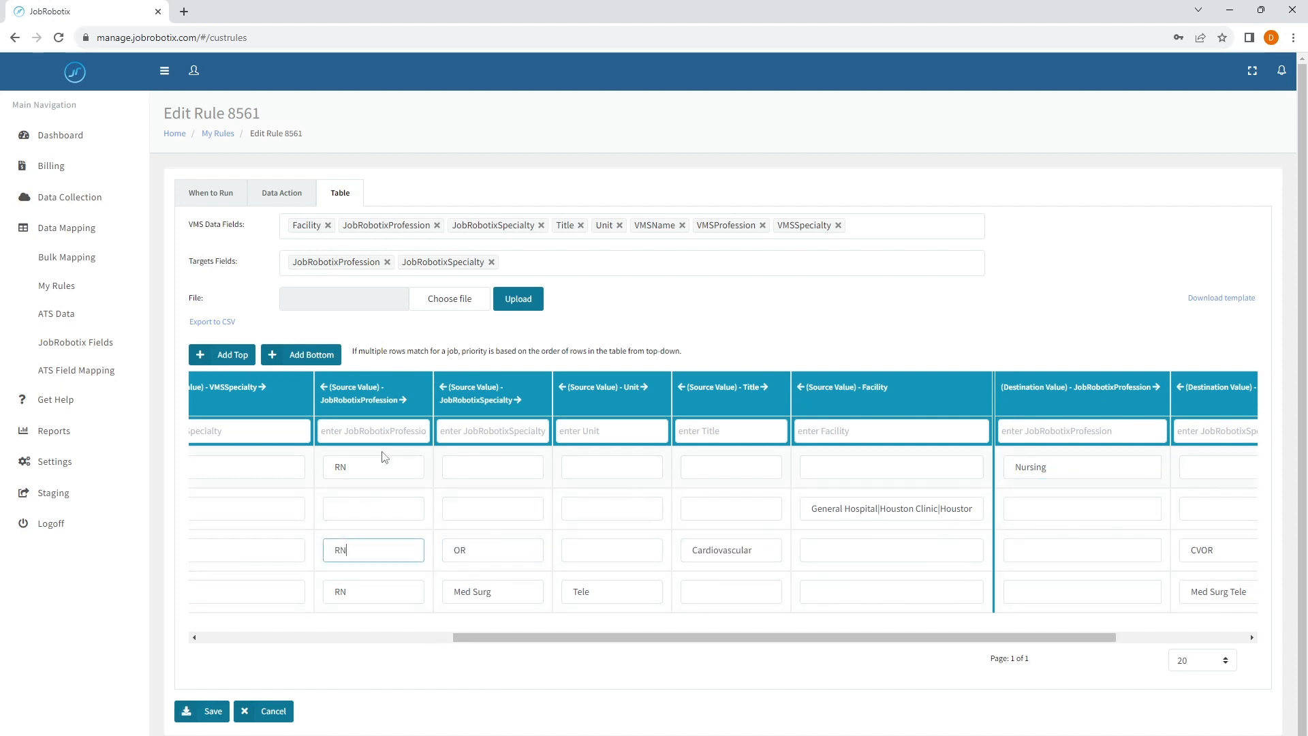
pyautogui.click(385, 465)
pyautogui.click(386, 549)
pyautogui.click(413, 472)
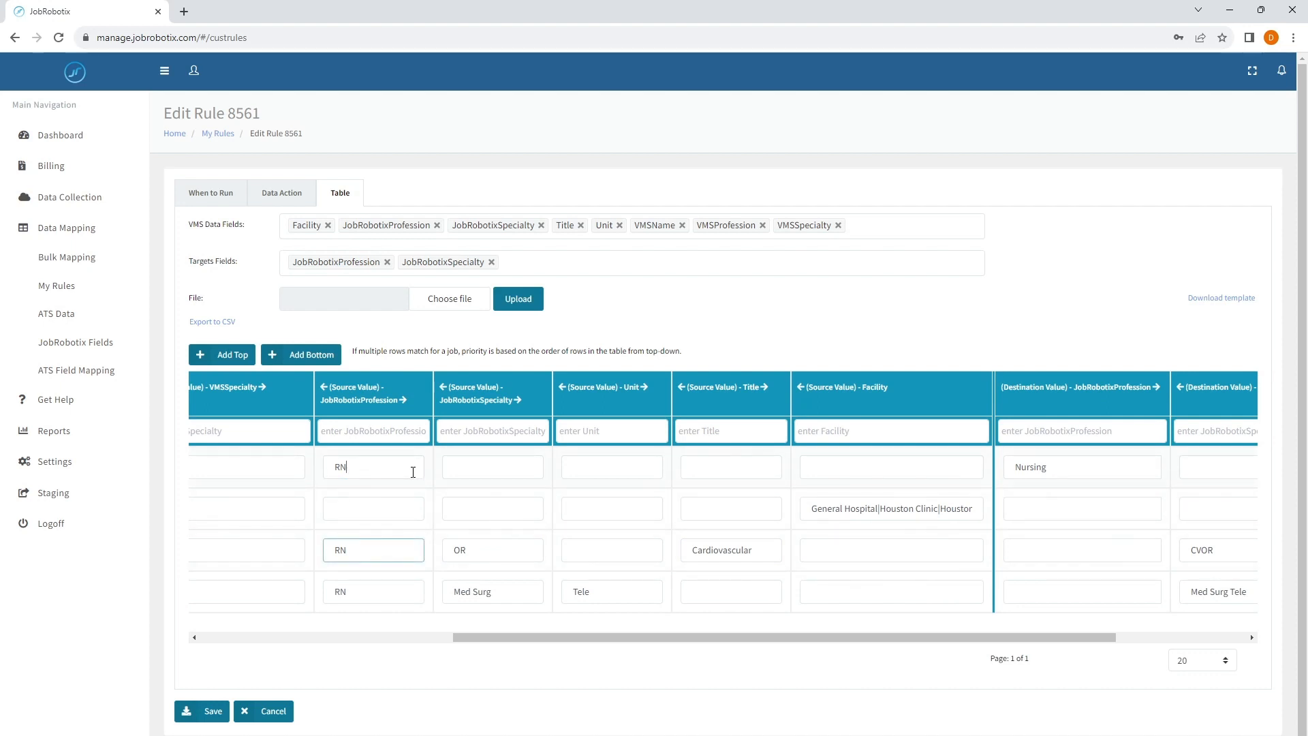
pyautogui.click(397, 538)
pyautogui.moveTo(354, 359); pyautogui.dragTo(694, 353)
pyautogui.click(705, 355)
pyautogui.doubleClick(367, 475)
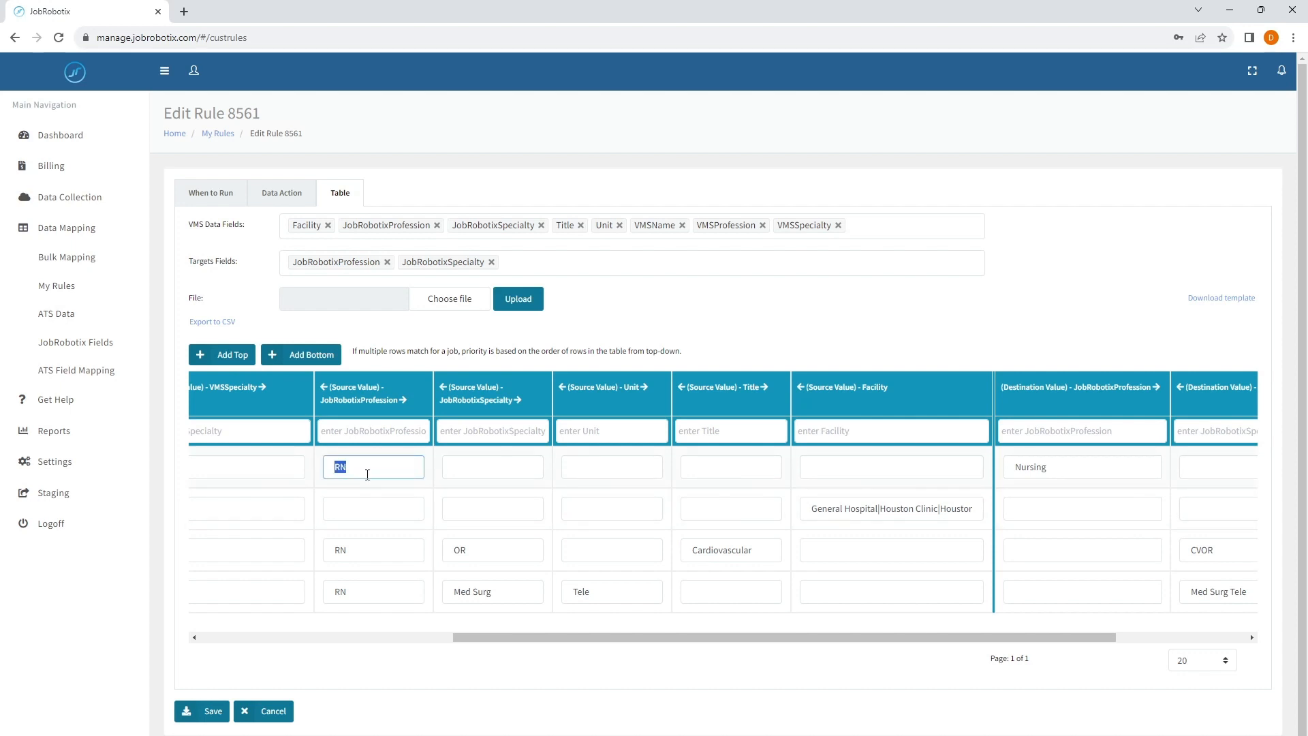
pyautogui.doubleClick(1077, 467)
pyautogui.click(388, 467)
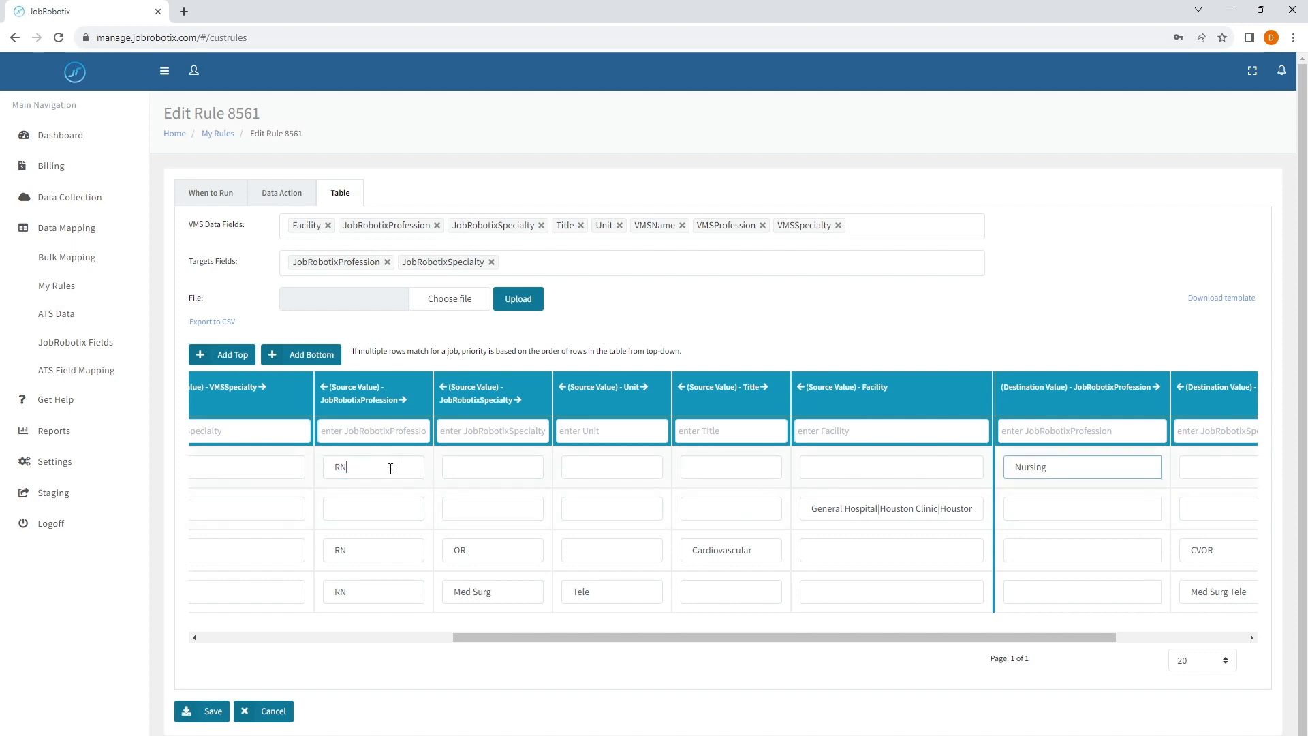
pyautogui.doubleClick(341, 556)
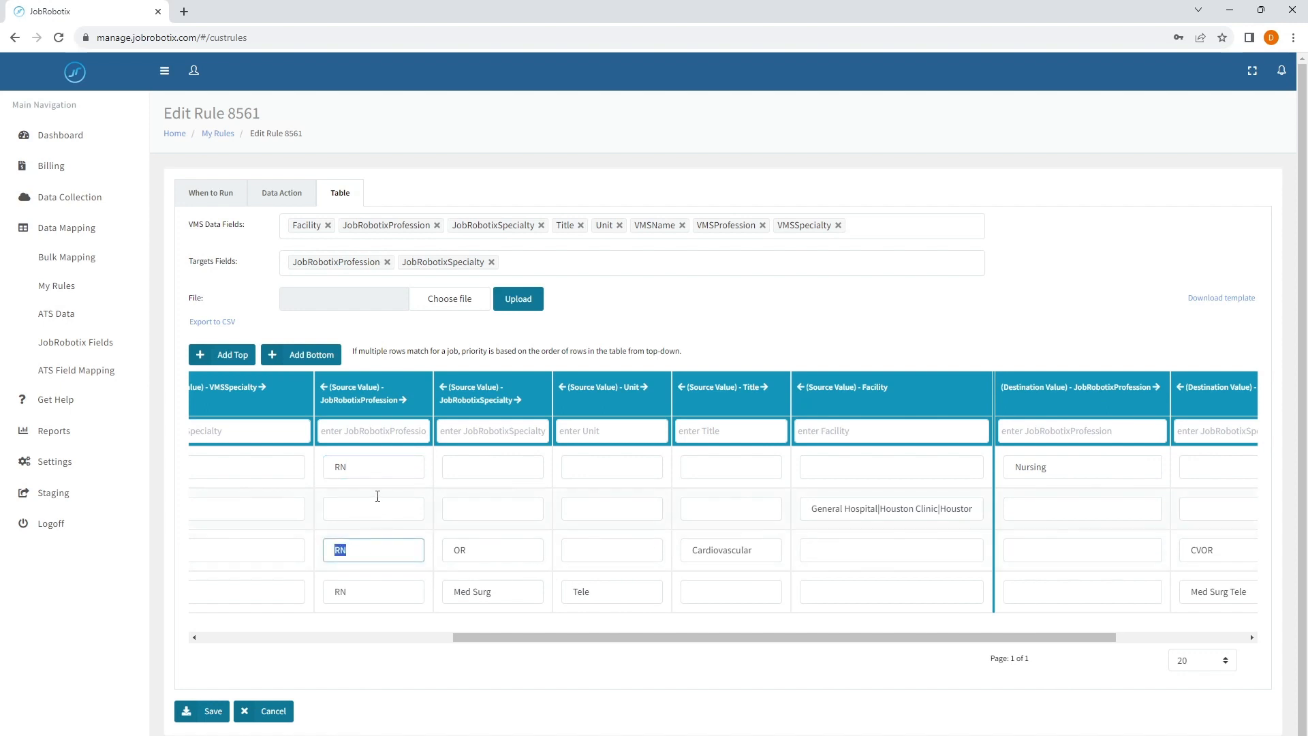
pyautogui.click(363, 549)
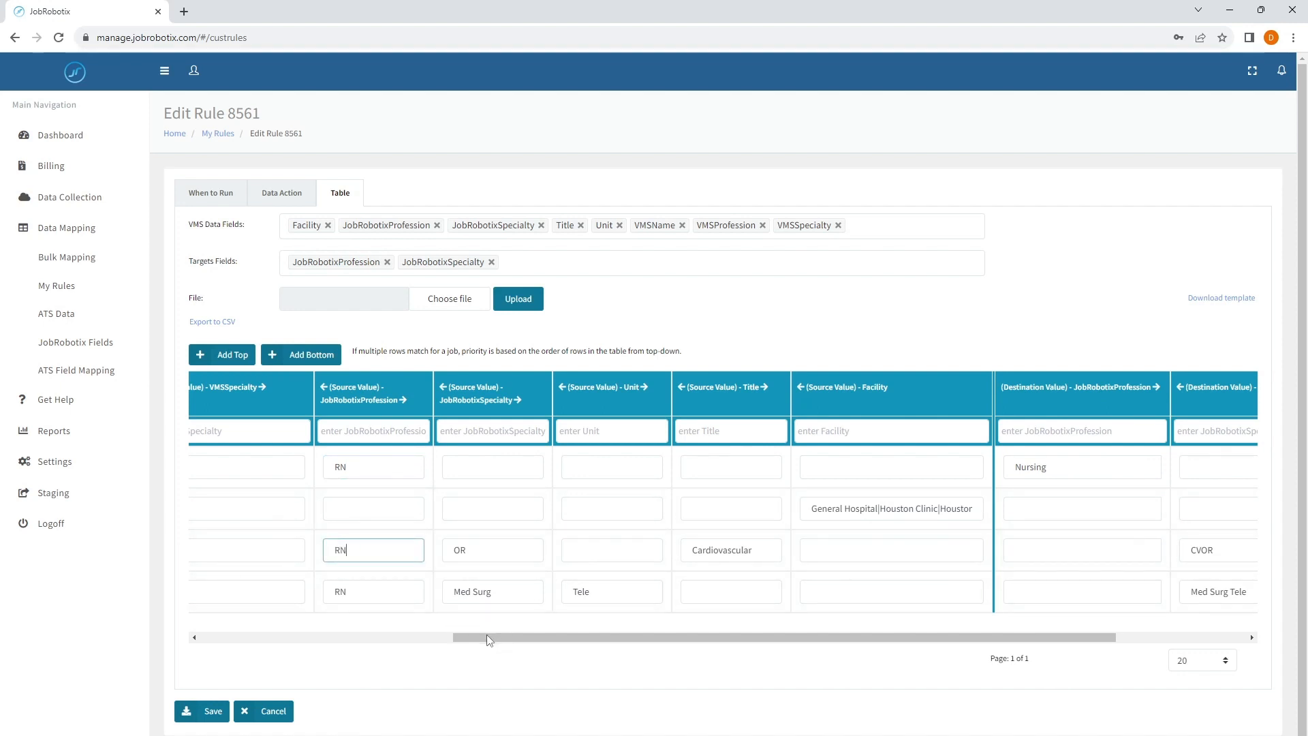
# - Move the RN-to-Nursing row to the table's bottom, and set destination JobRobotixProfession to RN in the CVOR and Med Surg Tele rows
pyautogui.moveTo(487, 640); pyautogui.dragTo(180, 632)
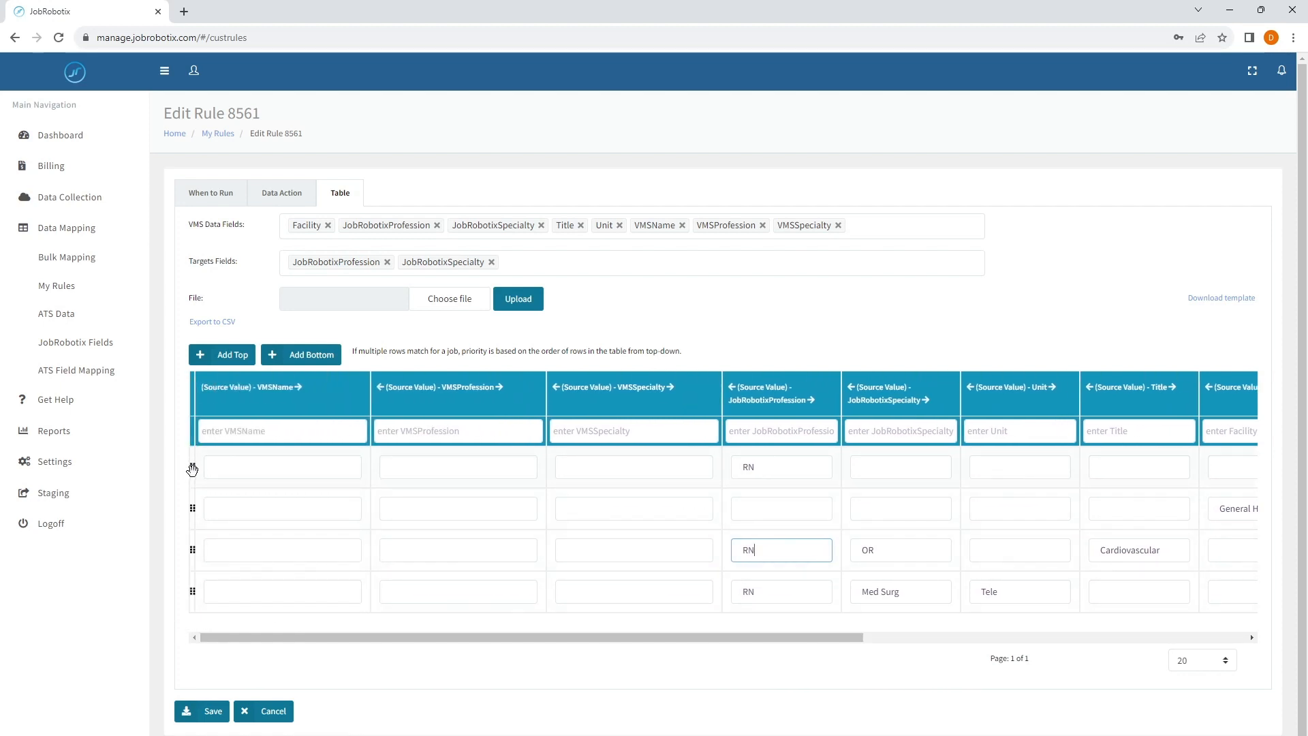
pyautogui.moveTo(192, 469); pyautogui.dragTo(190, 597)
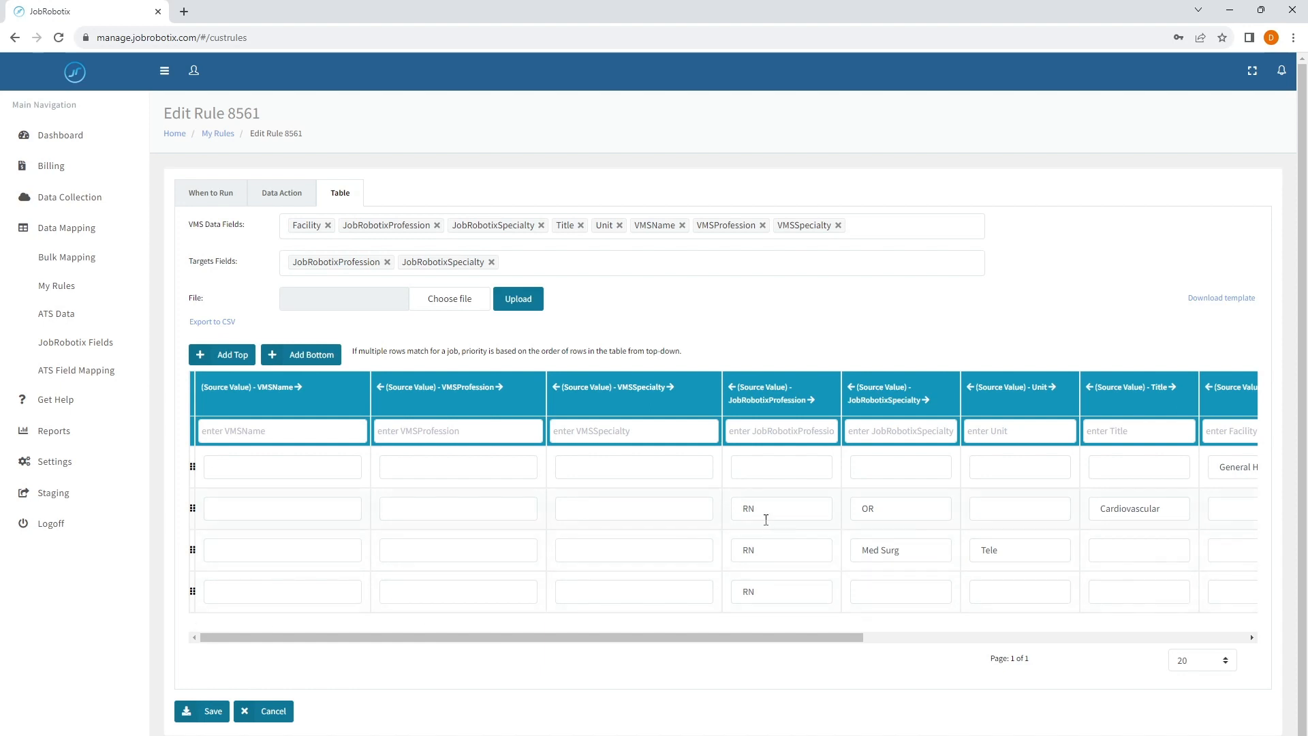
pyautogui.moveTo(602, 638); pyautogui.dragTo(963, 602)
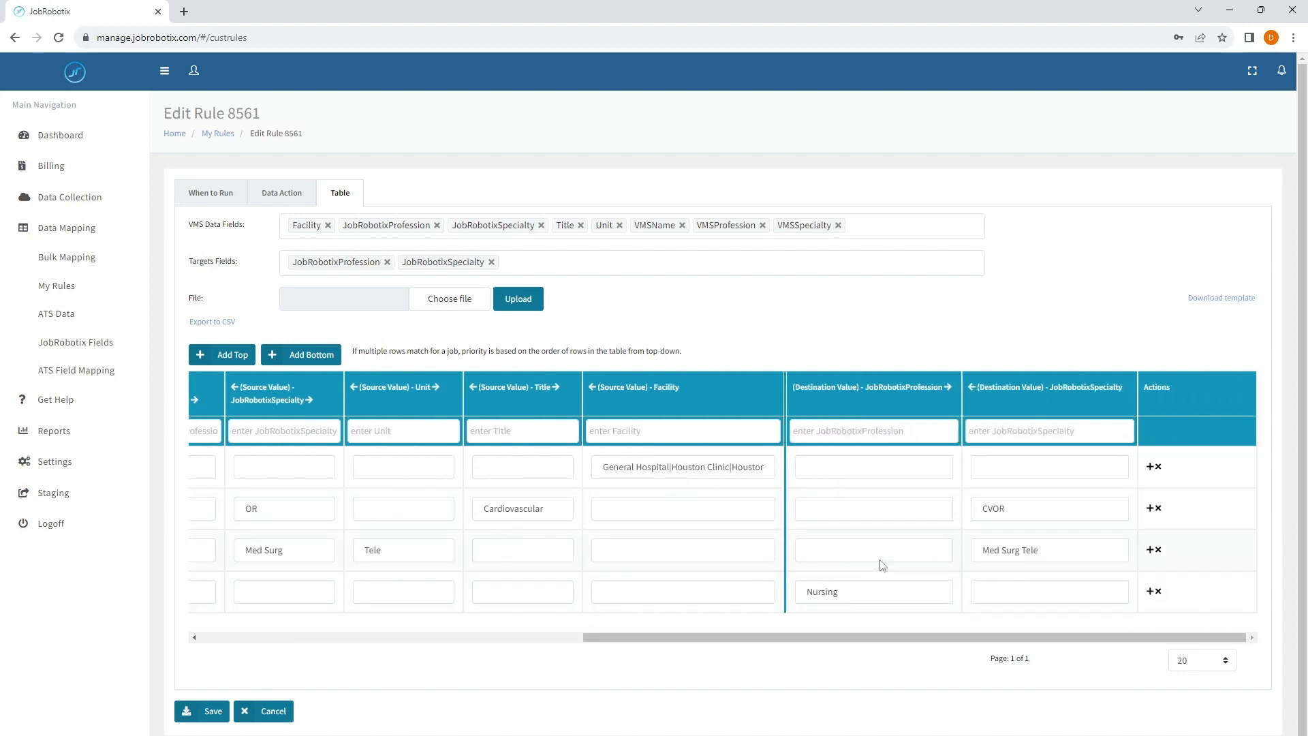
pyautogui.click(852, 510)
pyautogui.write('RN')
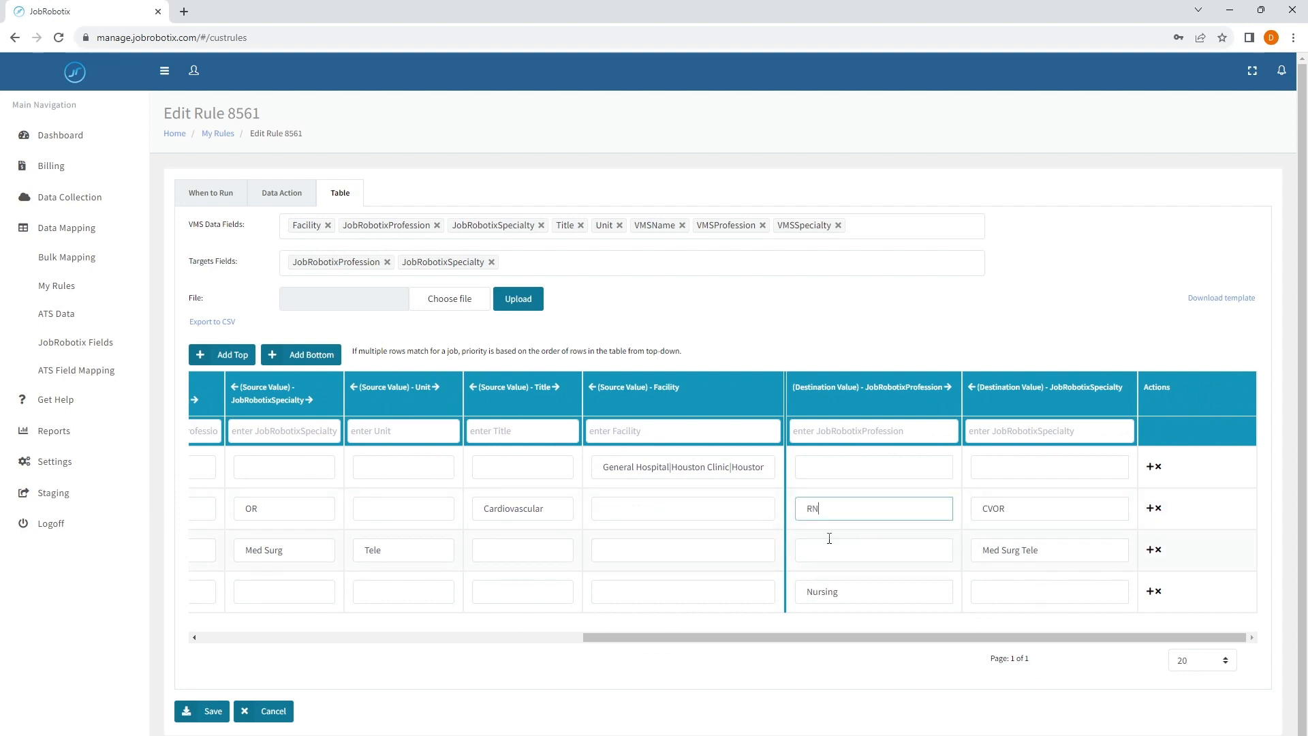
pyautogui.click(853, 550)
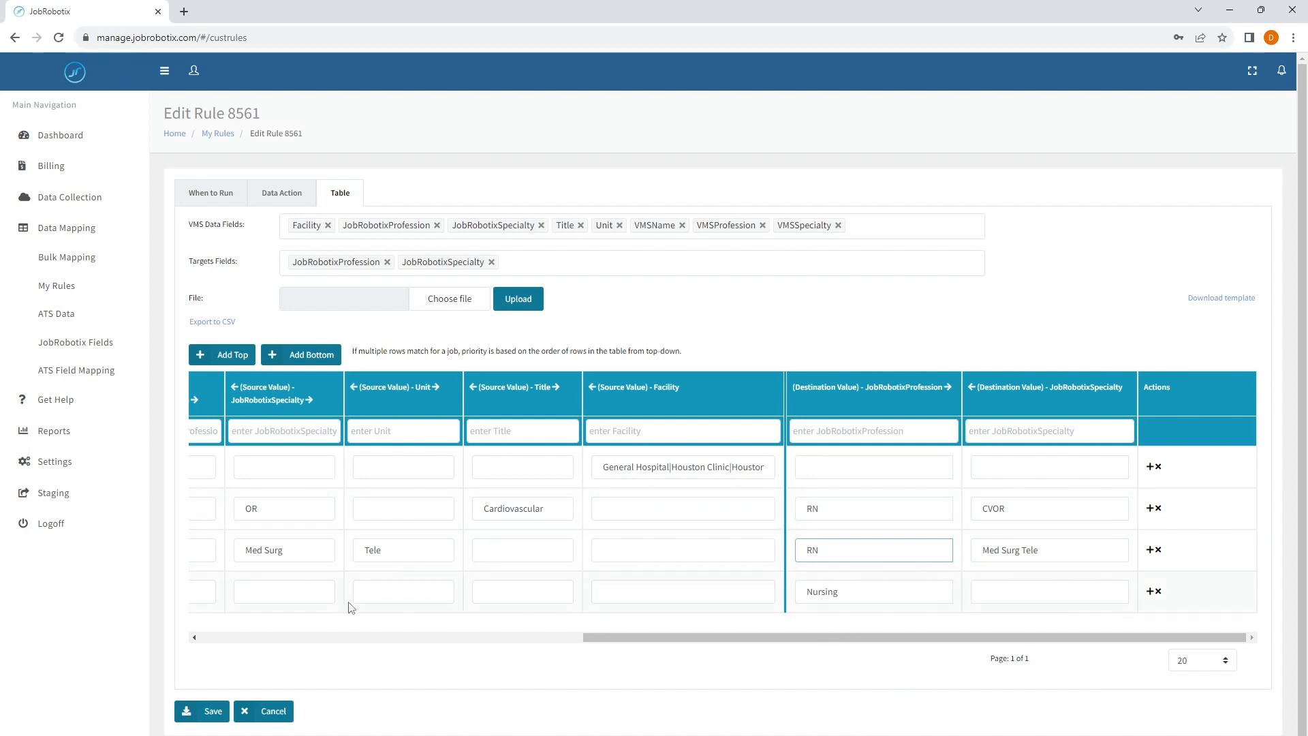
pyautogui.doubleClick(839, 592)
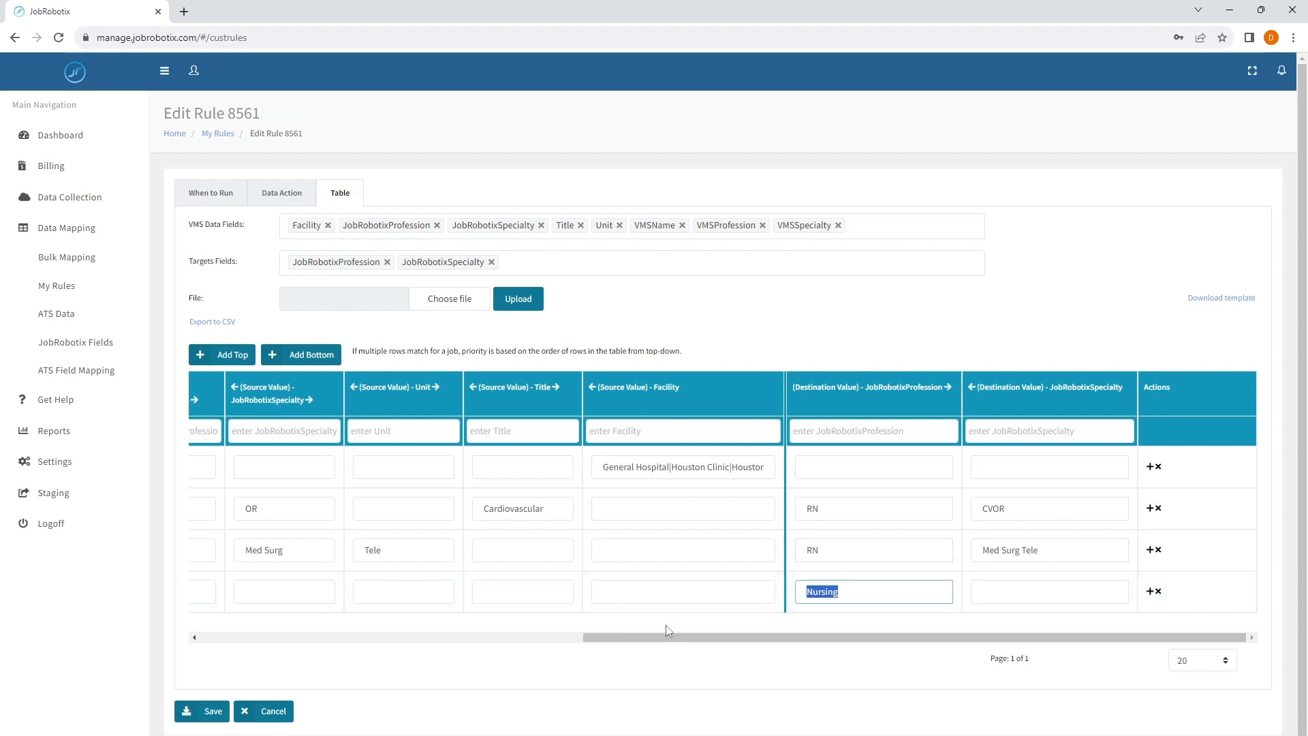
pyautogui.click(695, 647)
pyautogui.moveTo(693, 636); pyautogui.dragTo(270, 634)
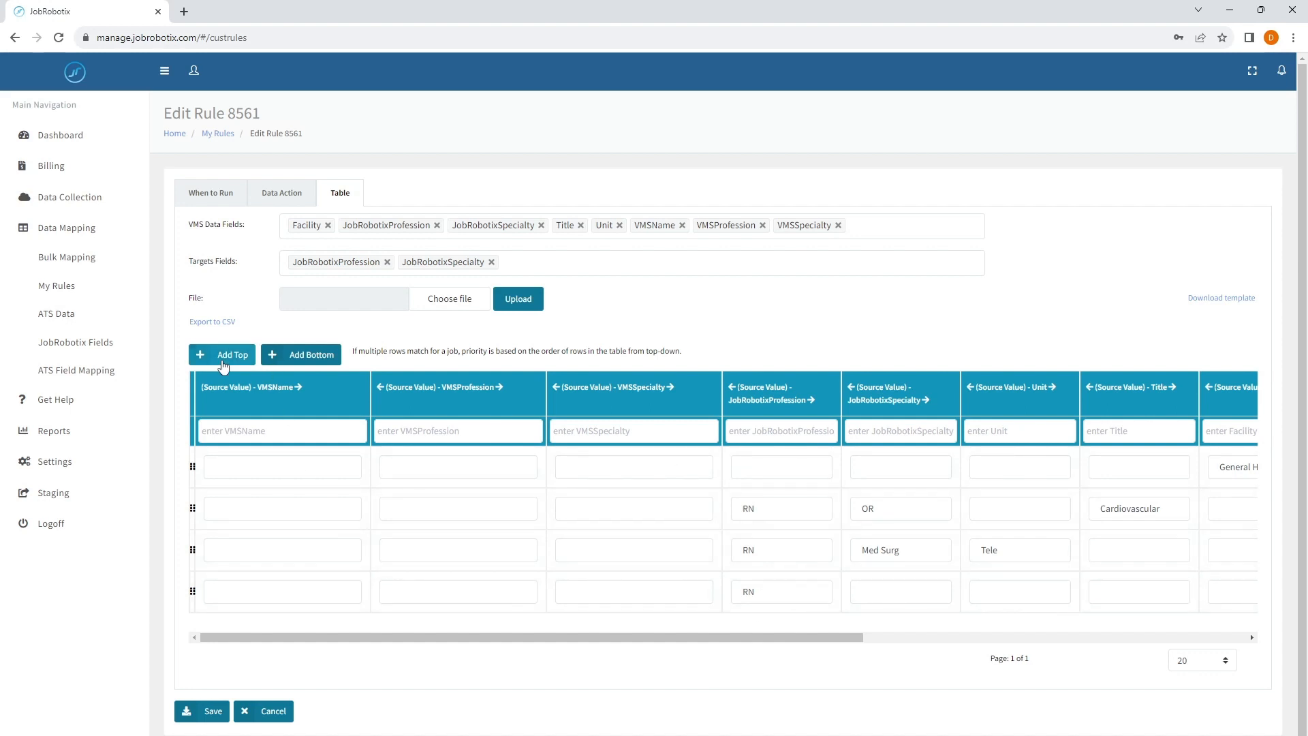
pyautogui.moveTo(191, 462)
pyautogui.mouseDown()
pyautogui.moveTo(192, 511)
pyautogui.moveTo(192, 463)
pyautogui.mouseUp()
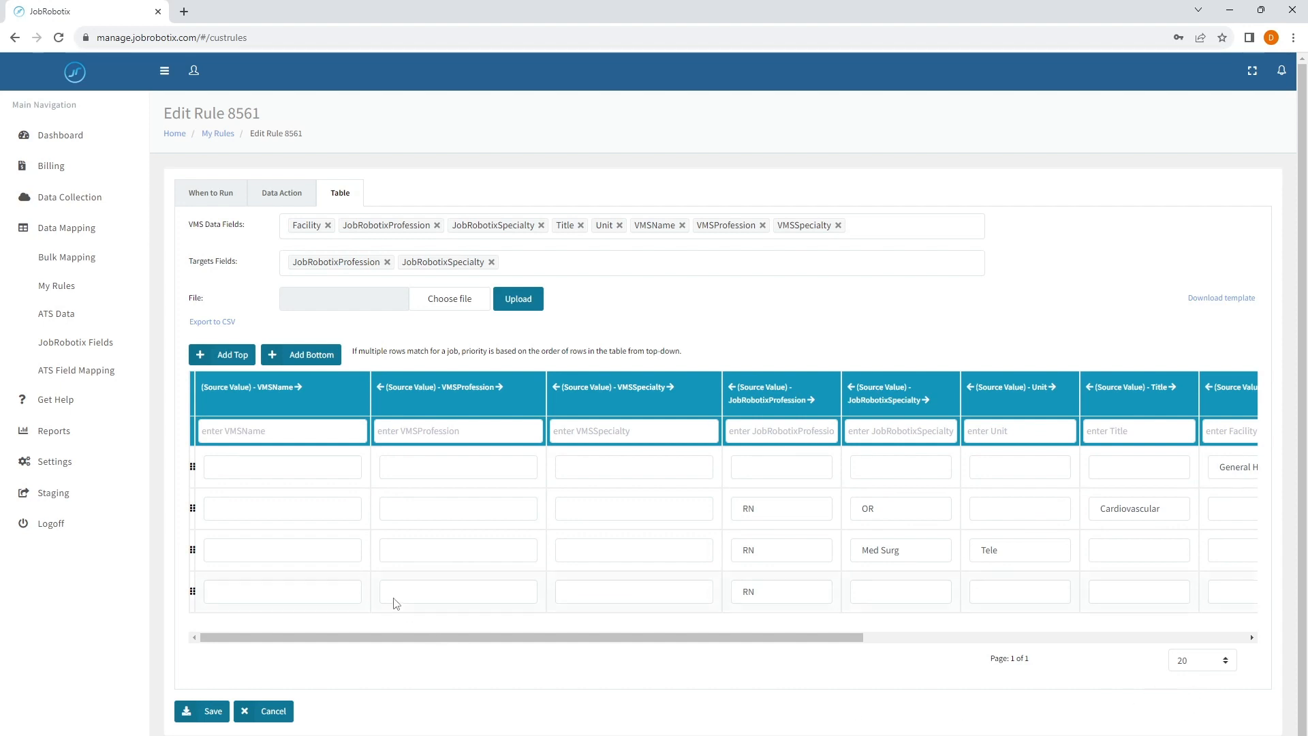
pyautogui.moveTo(692, 645); pyautogui.dragTo(564, 645)
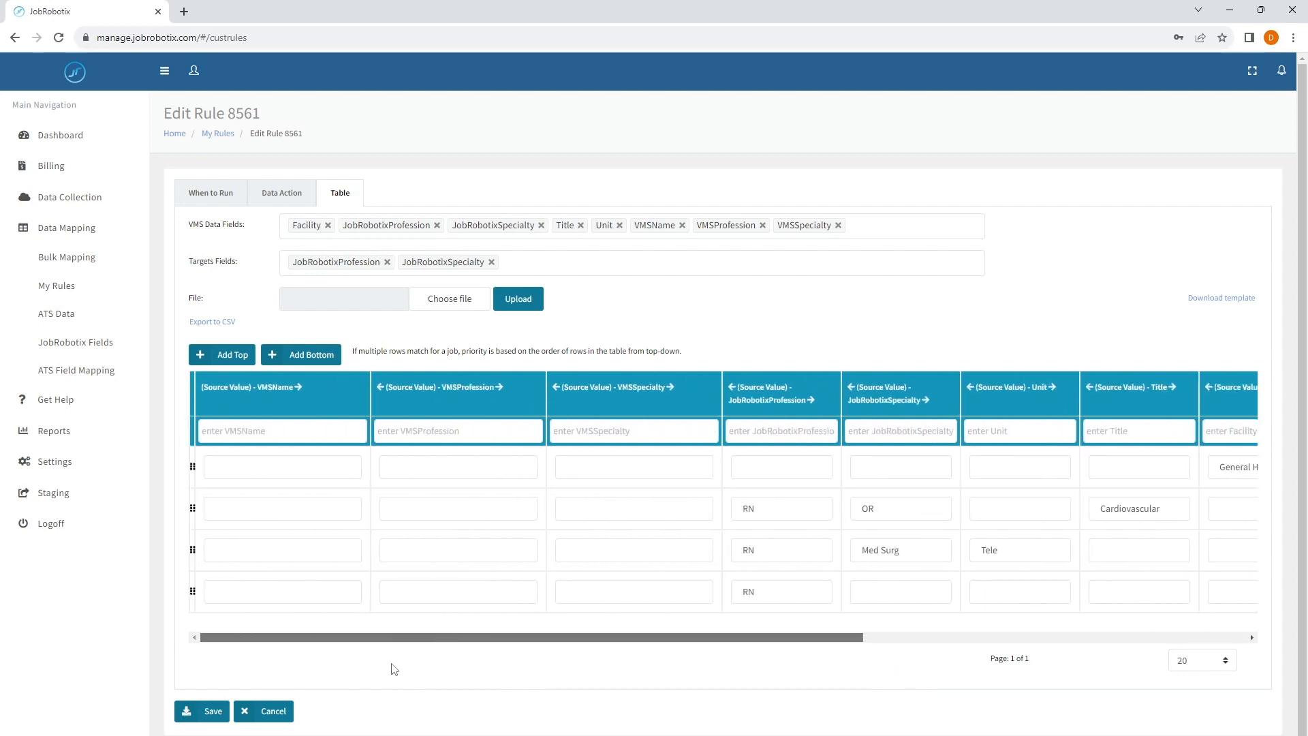
pyautogui.moveTo(398, 662); pyautogui.dragTo(474, 577)
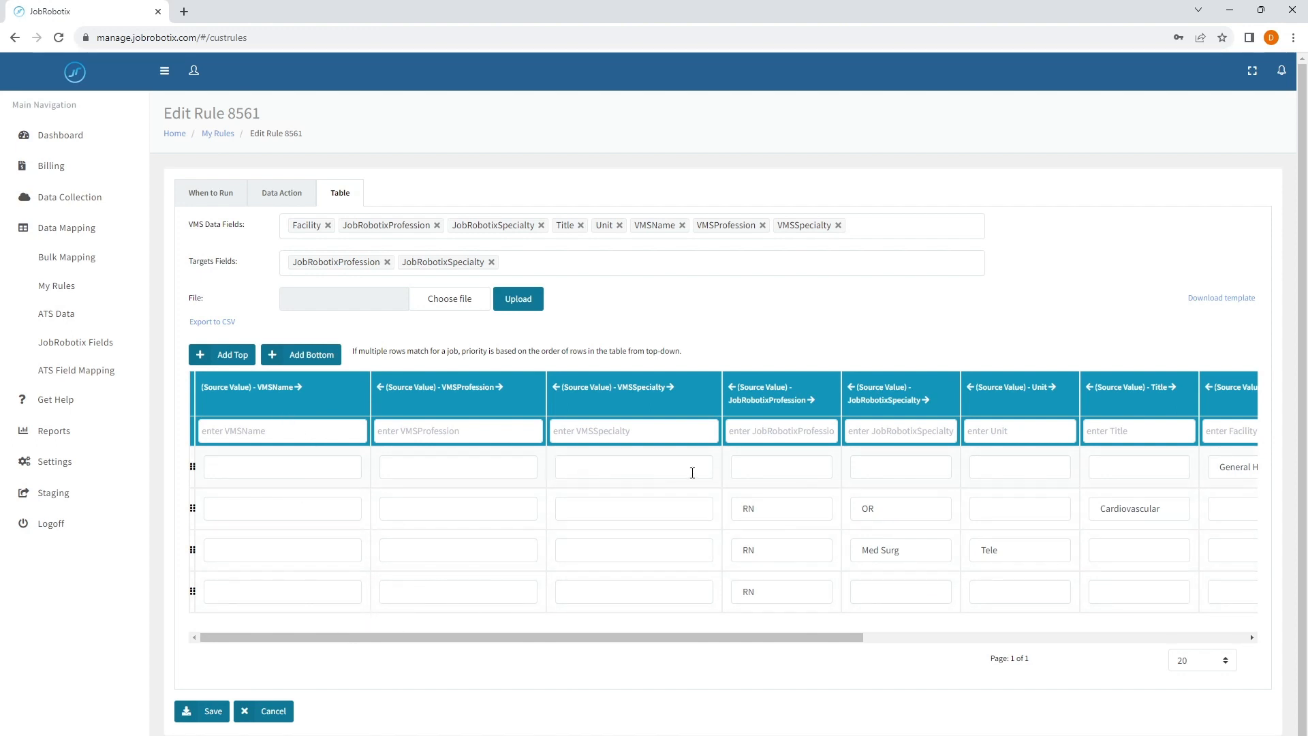
# - Add empty rows to the table, and delete the RN-to-Nursing row and the empty top row
pyautogui.click(257, 436)
pyautogui.click(232, 355)
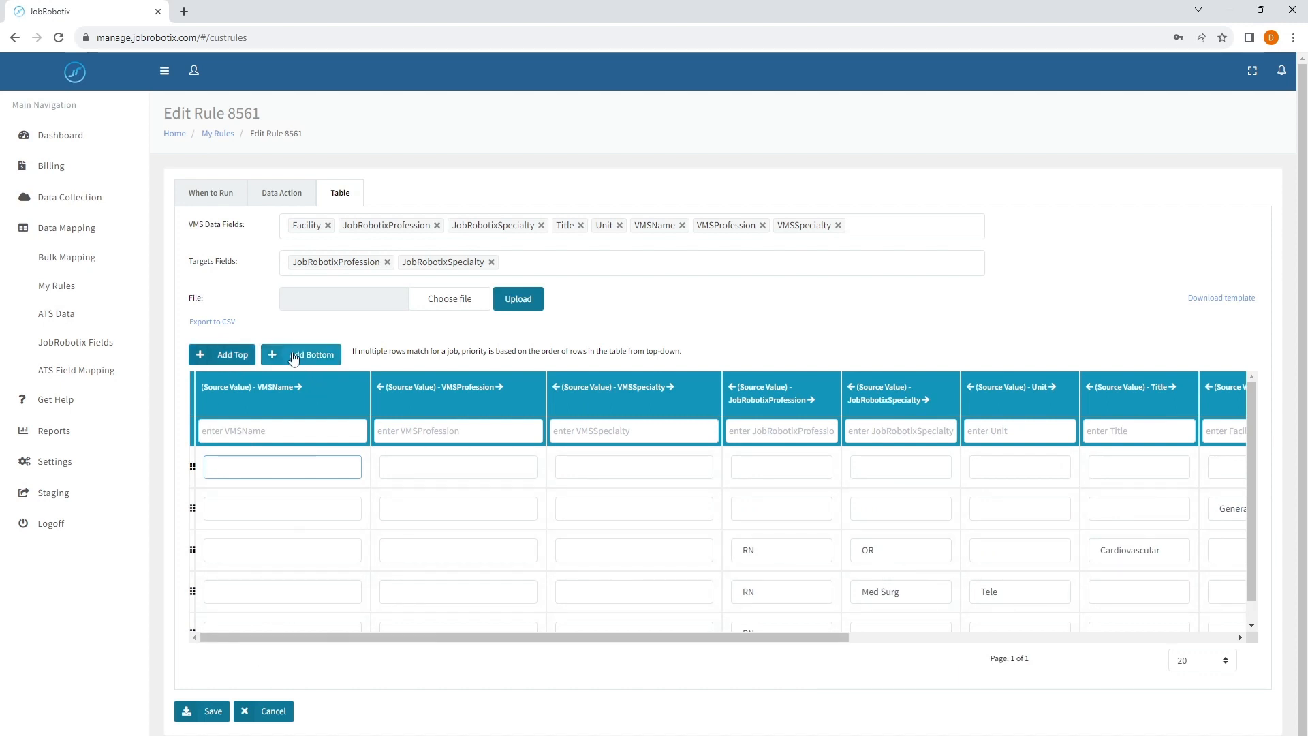
pyautogui.scroll(-2, 310, 610)
pyautogui.moveTo(309, 637); pyautogui.dragTo(875, 643)
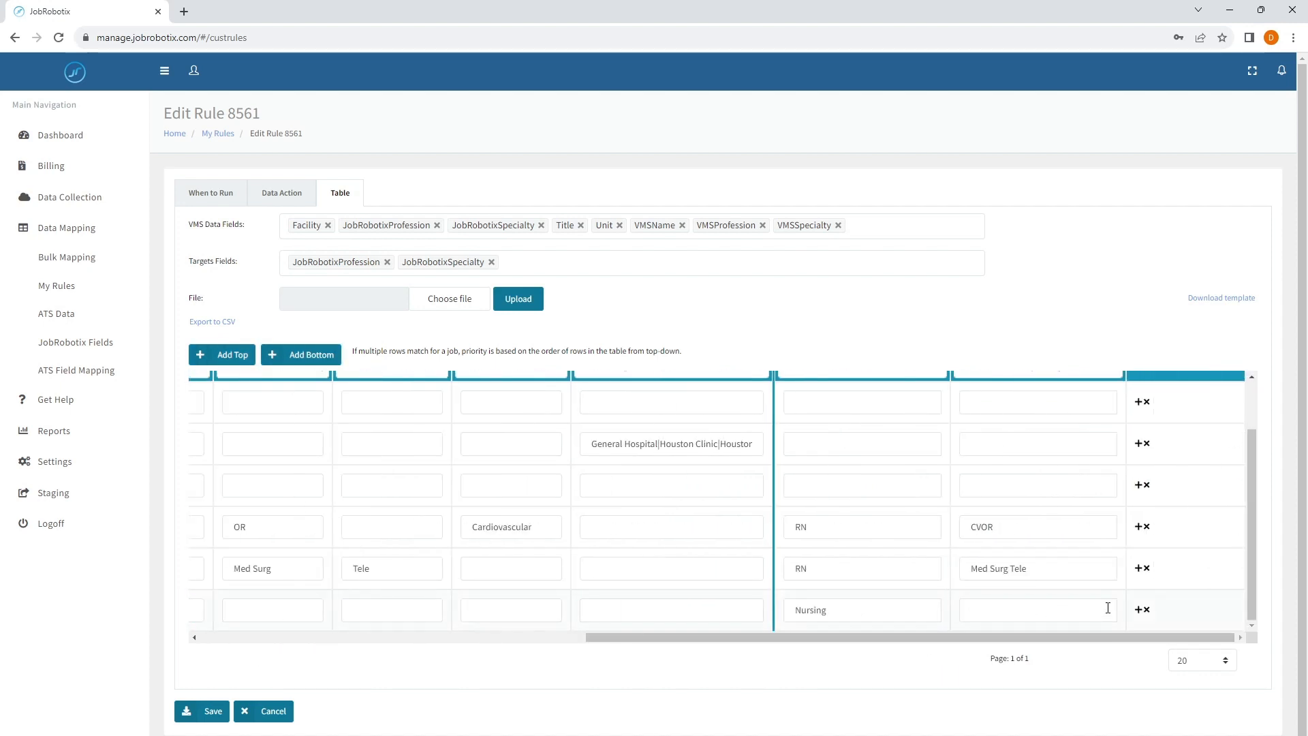
pyautogui.click(1146, 609)
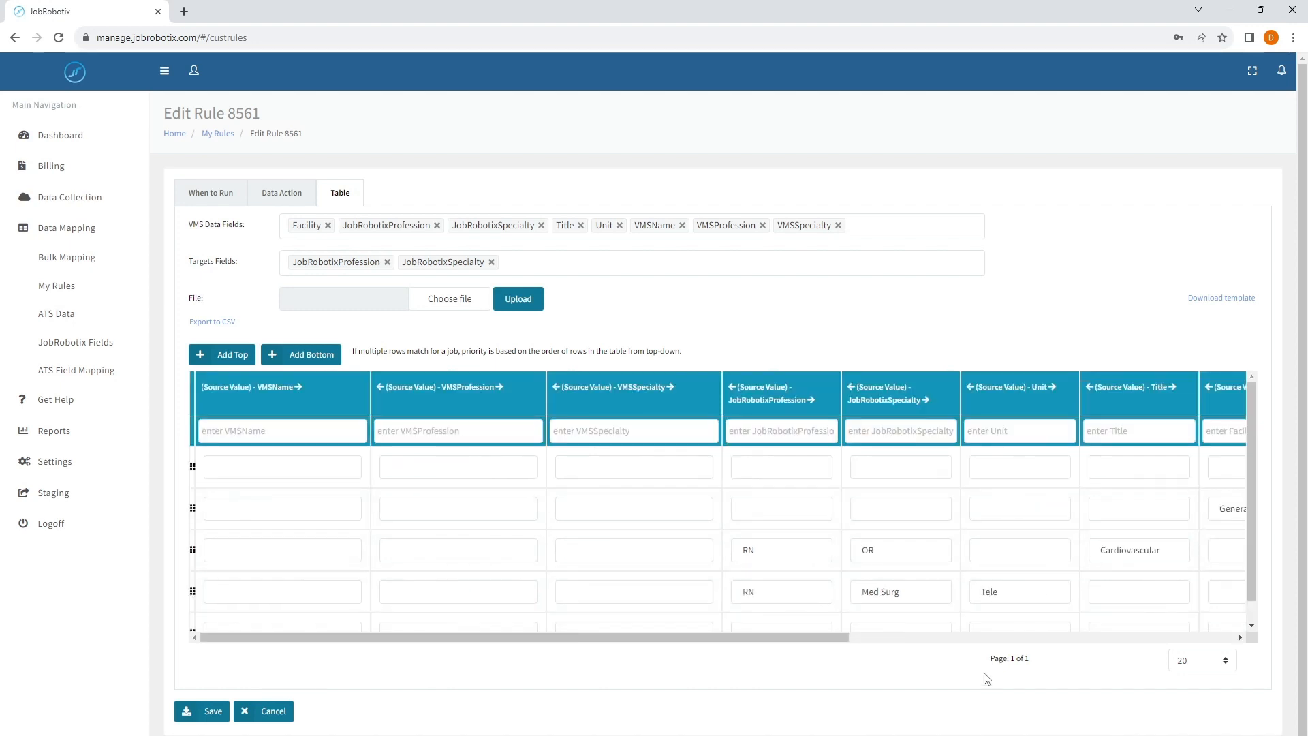
pyautogui.click(933, 638)
pyautogui.click(1148, 471)
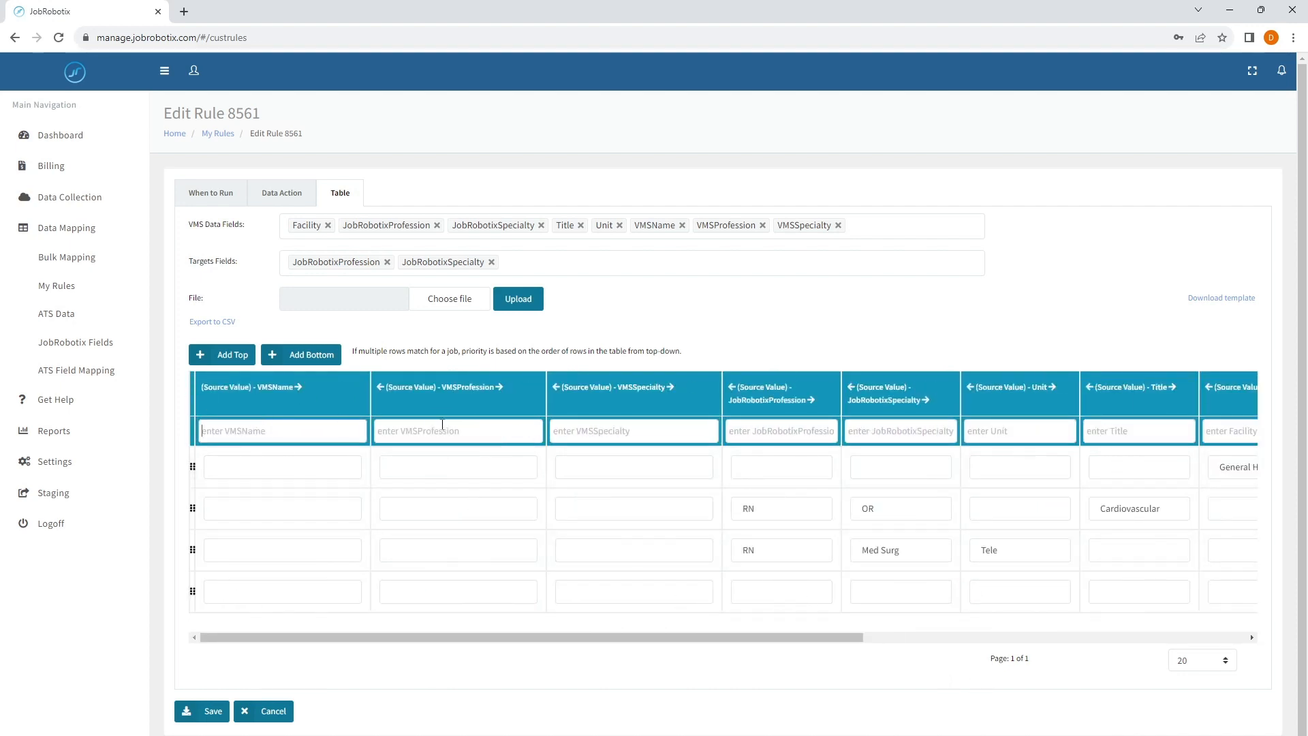
# - Filter the table rows by source JobRobotixProfession RN, and clear the filter again
pyautogui.click(897, 427)
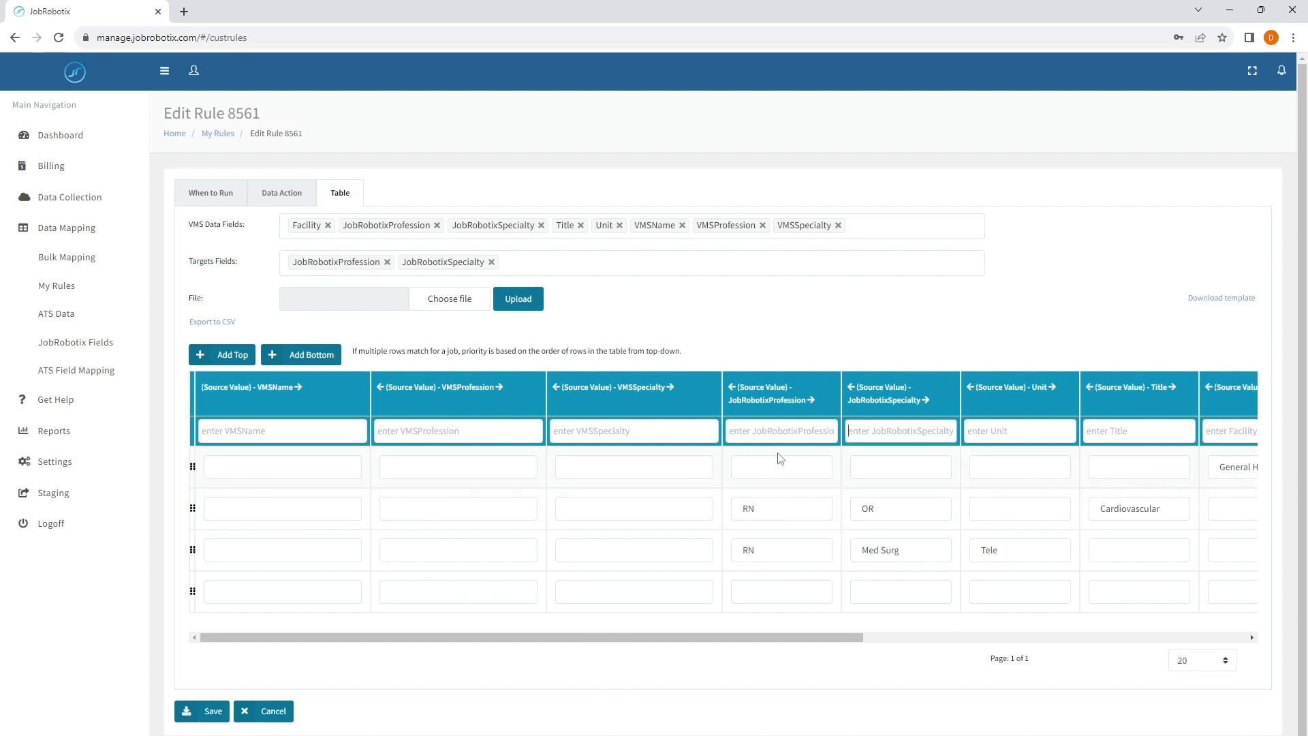
pyautogui.click(781, 431)
pyautogui.write('RN')
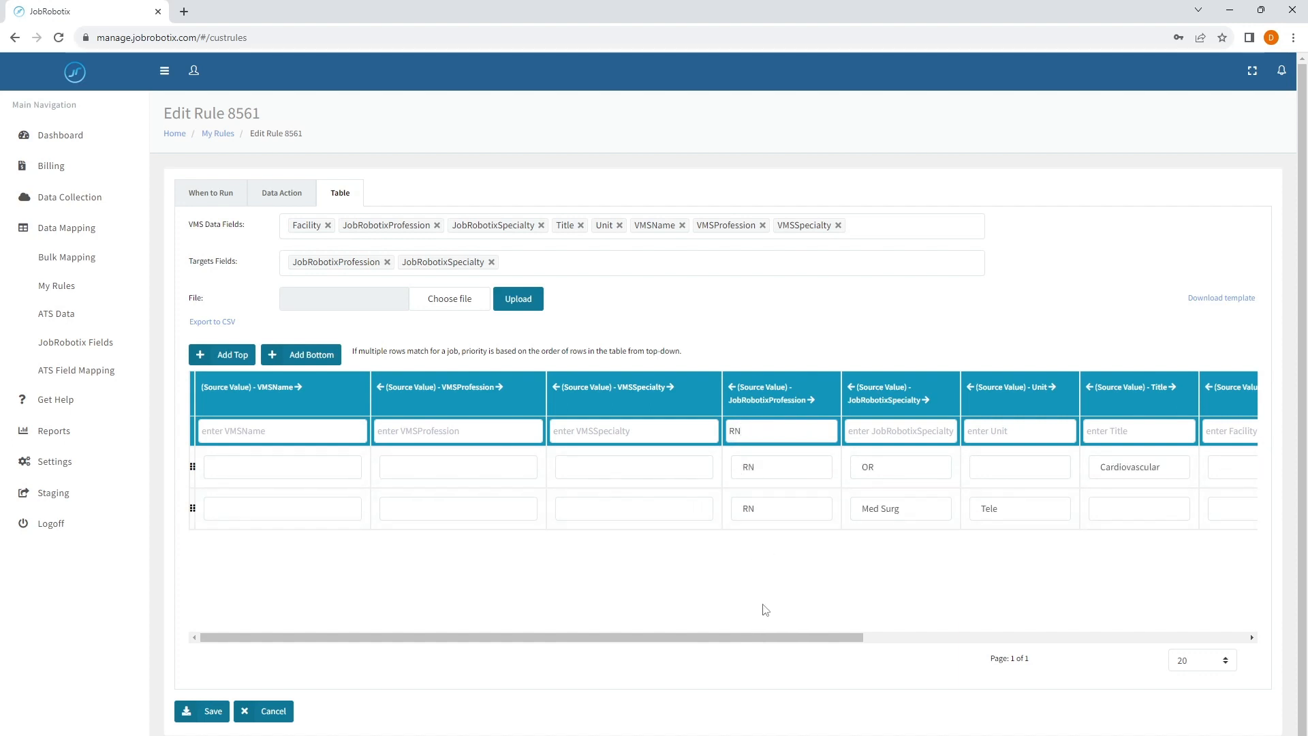
pyautogui.press('BackSpace')
pyautogui.press('BackSpace')
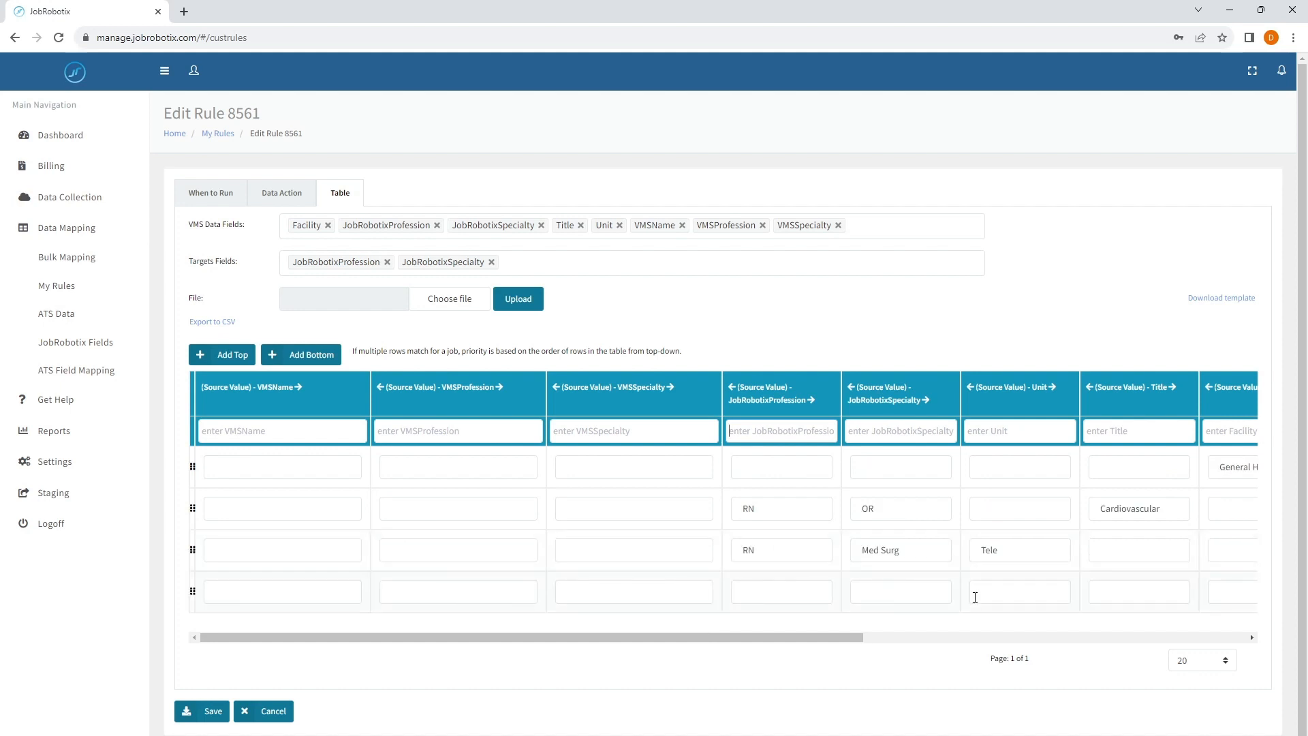
# - Filter the table rows by source JobRobotixSpecialty OR, check the matching rows, and clear the filter
pyautogui.click(892, 465)
pyautogui.write('OR')
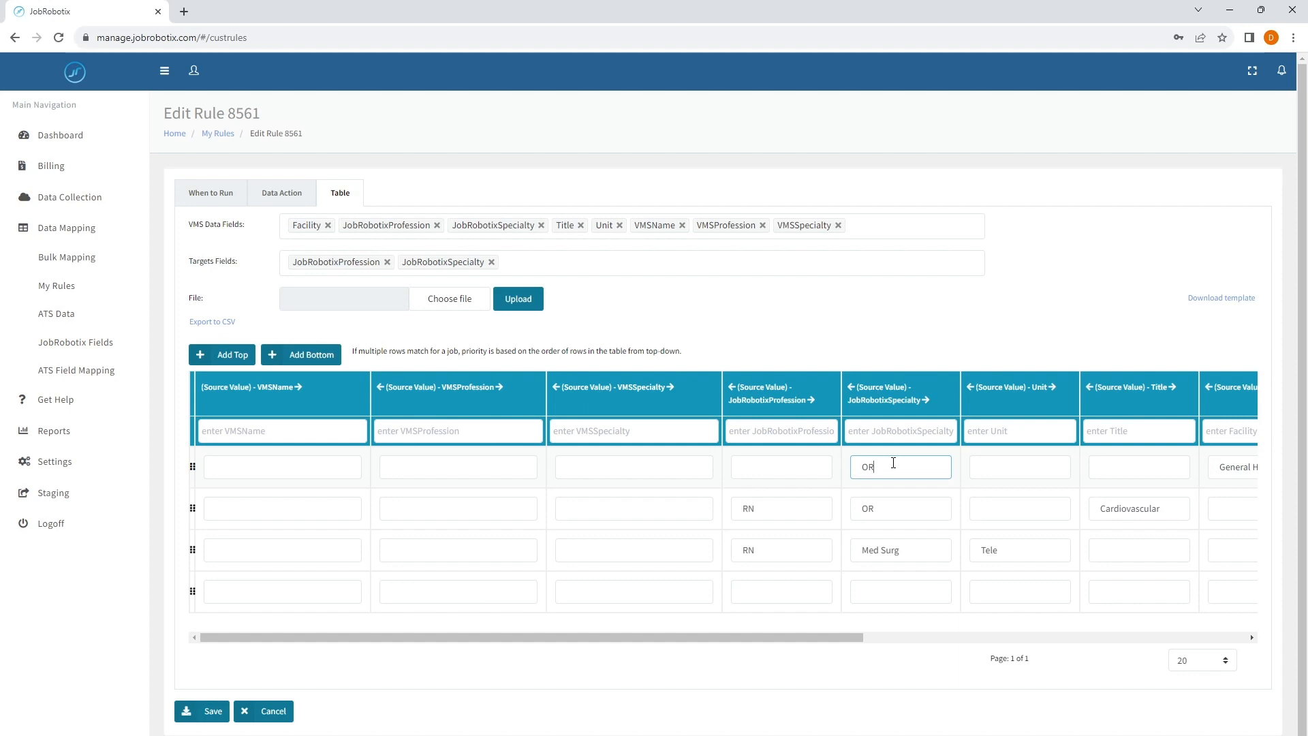
pyautogui.click(874, 431)
pyautogui.write('OR')
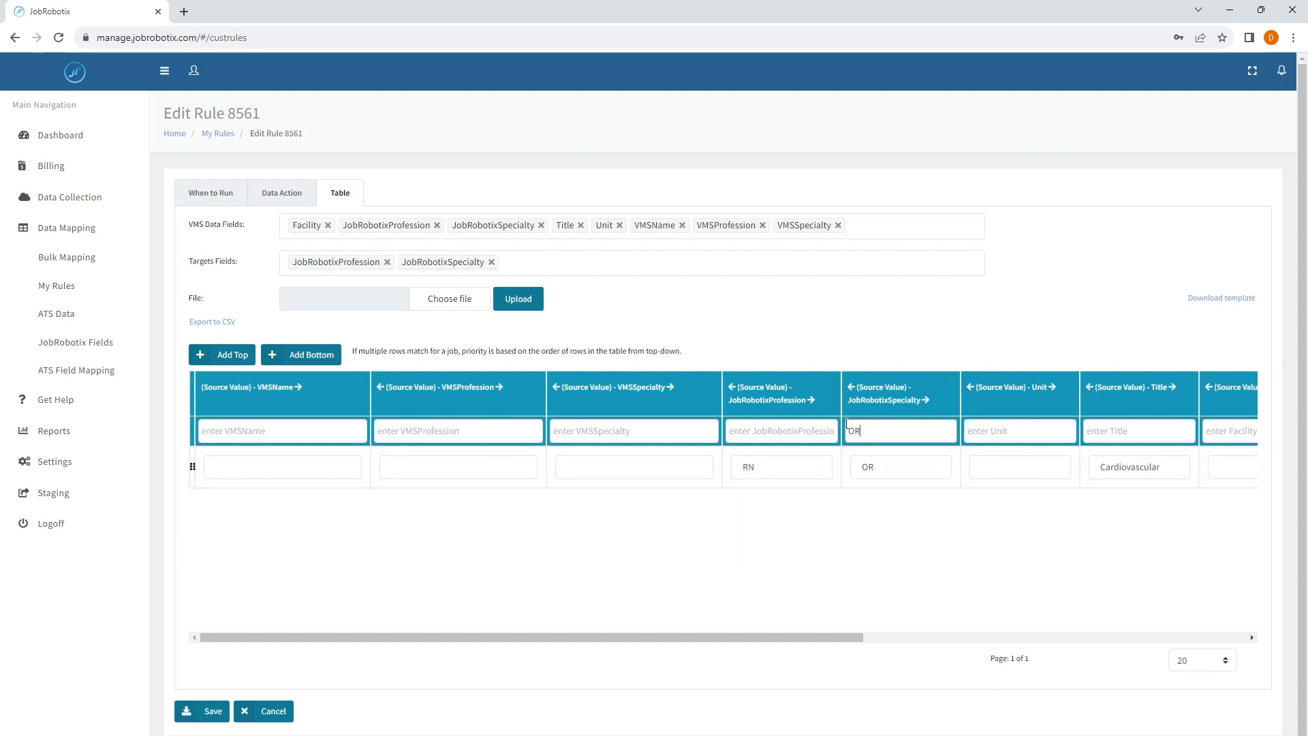
pyautogui.moveTo(752, 643); pyautogui.dragTo(860, 665)
pyautogui.moveTo(868, 431); pyautogui.dragTo(818, 434)
pyautogui.press('BackSpace')
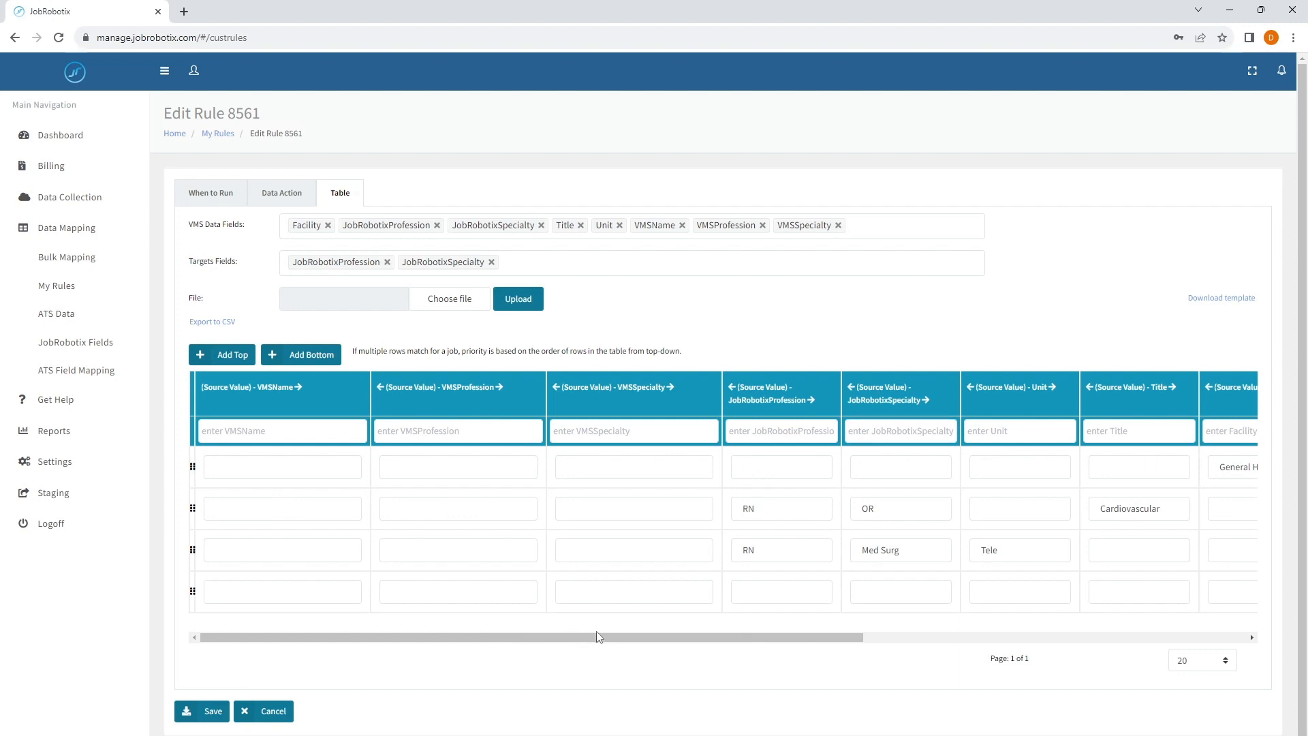
# - Look at the rule's Data Action and When to Run settings
pyautogui.click(293, 197)
pyautogui.click(202, 197)
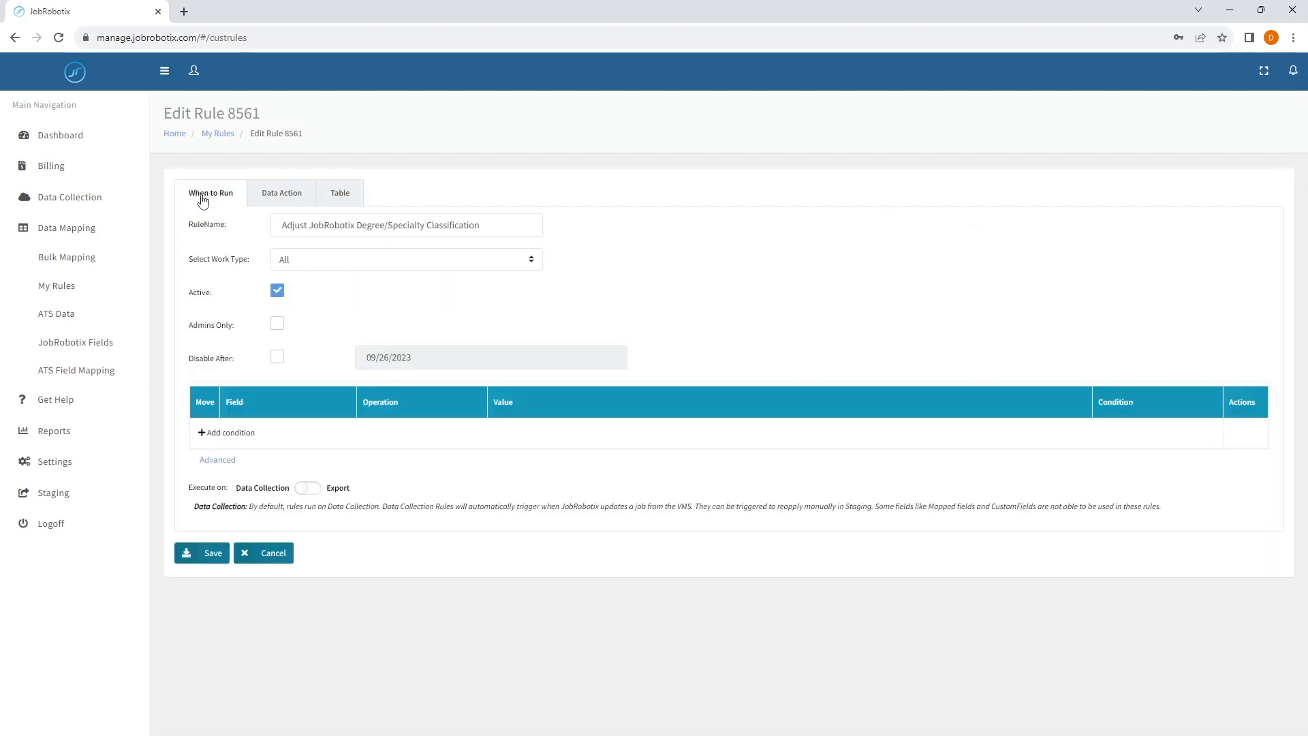